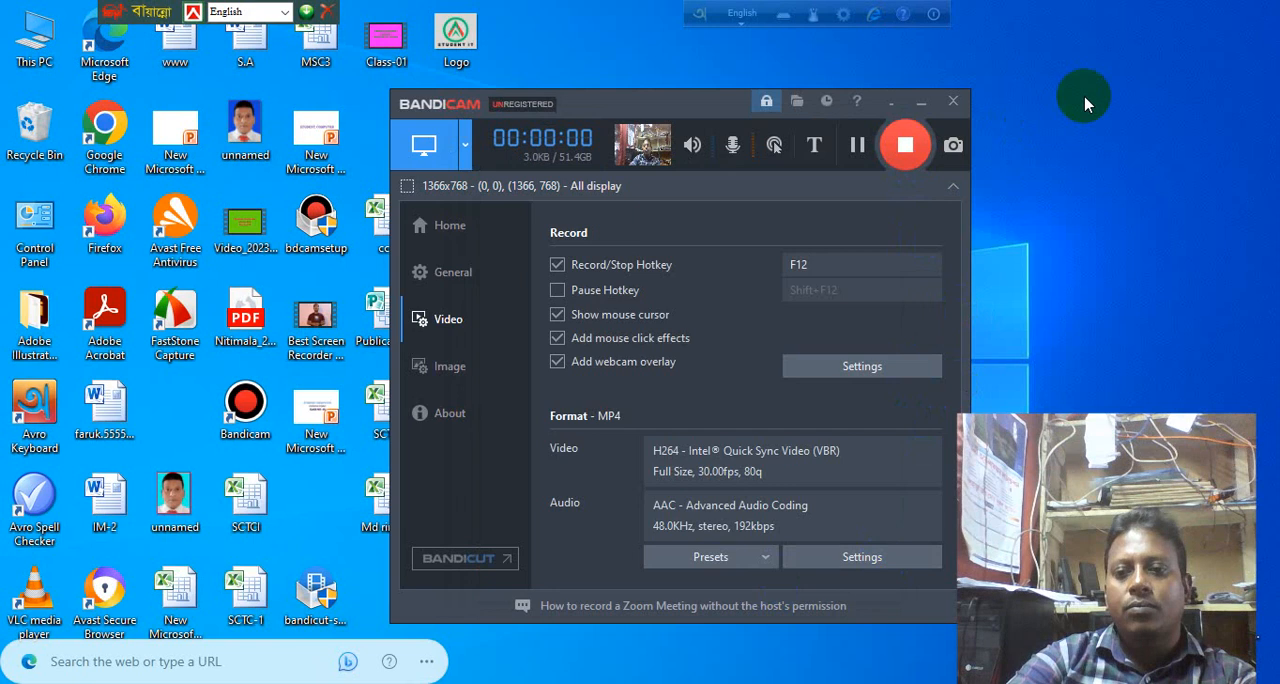
# Minimize the Bandicam window and refresh the desktop several times.
pyautogui.click(922, 104)
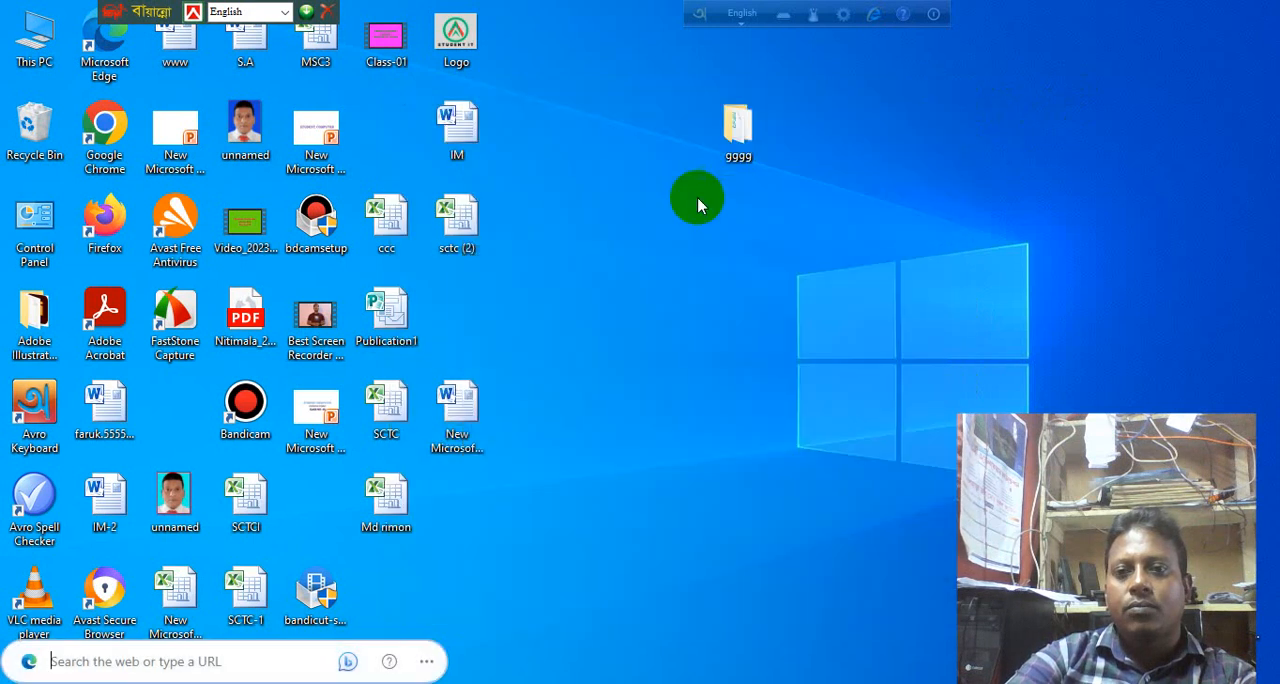
pyautogui.rightClick(648, 252)
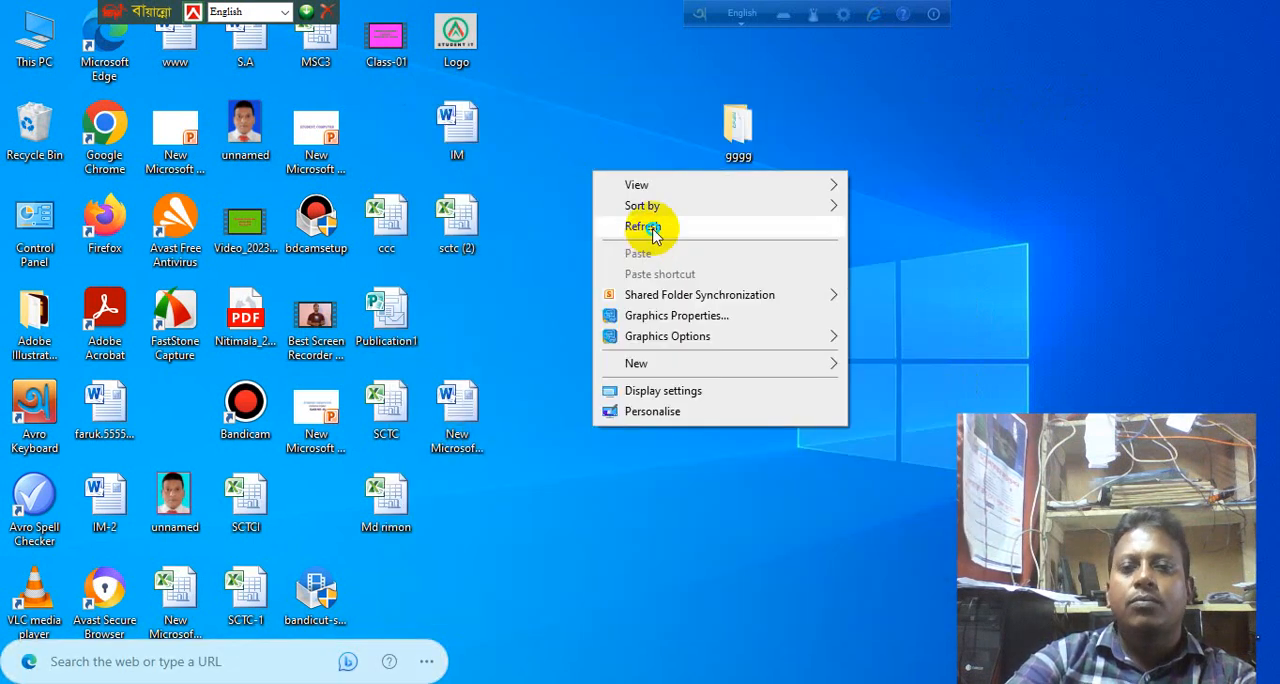
pyautogui.click(650, 227)
pyautogui.rightClick(651, 251)
pyautogui.click(651, 248)
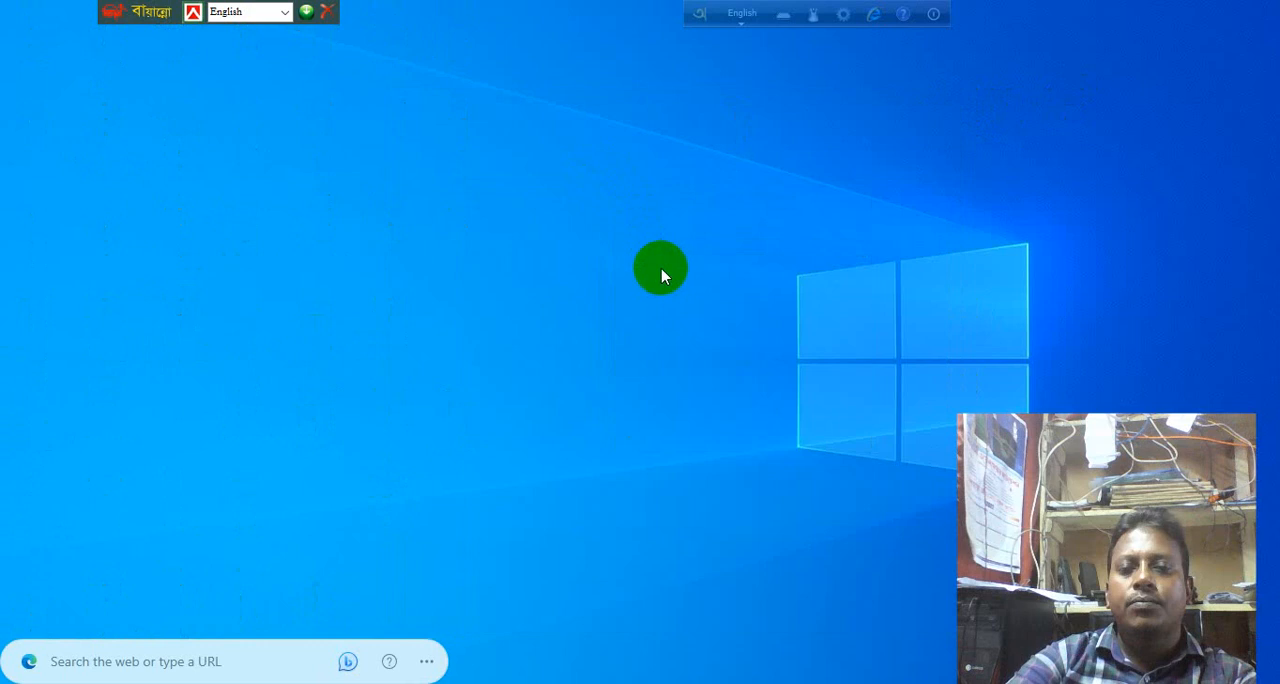
pyautogui.rightClick(666, 268)
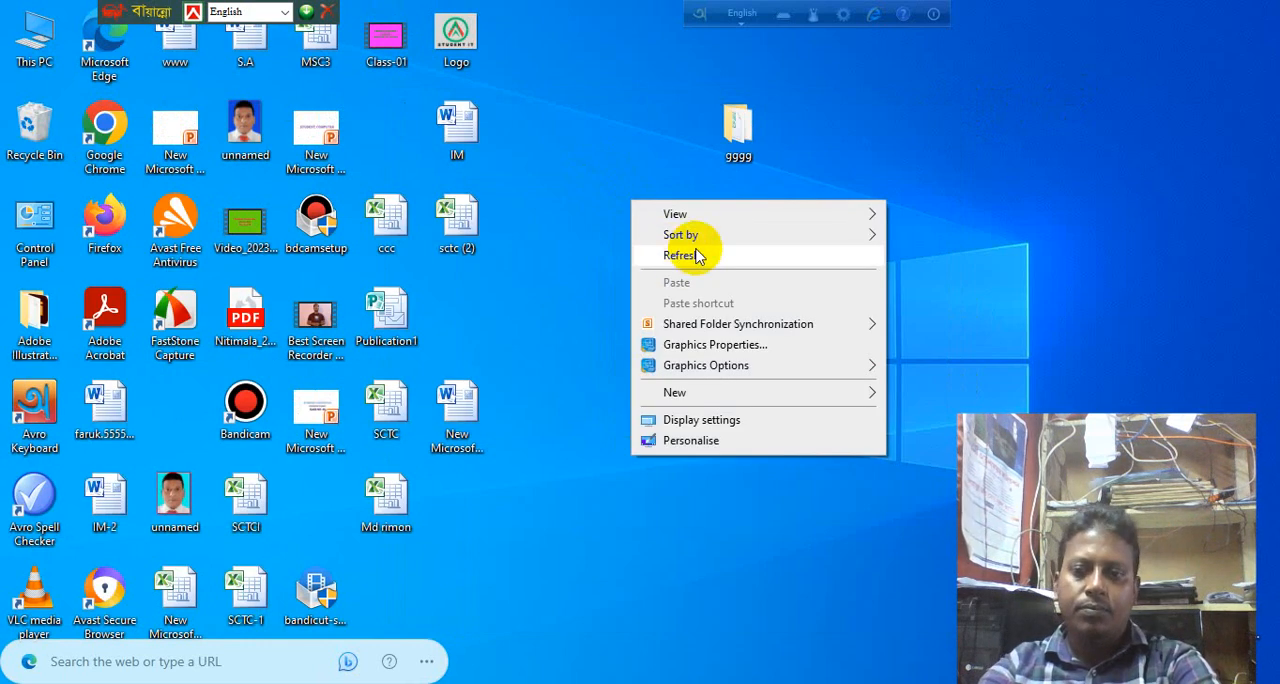
pyautogui.click(697, 256)
pyautogui.rightClick(690, 256)
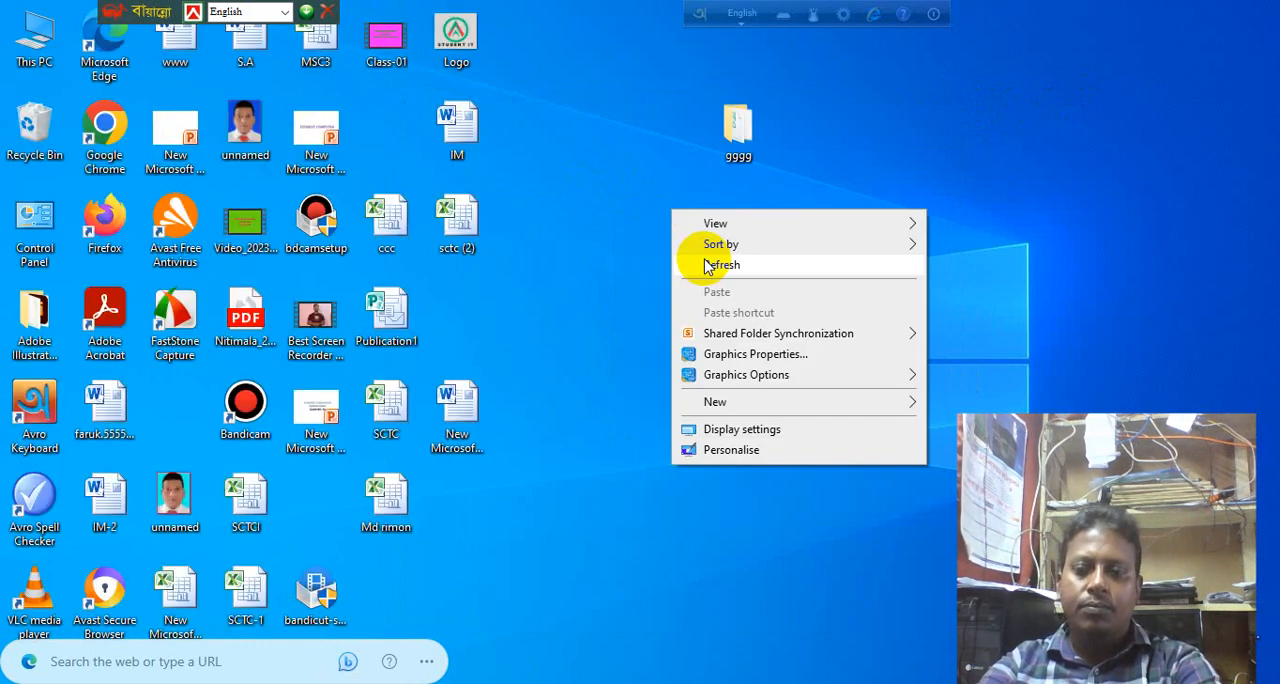
pyautogui.click(690, 264)
pyautogui.rightClick(700, 271)
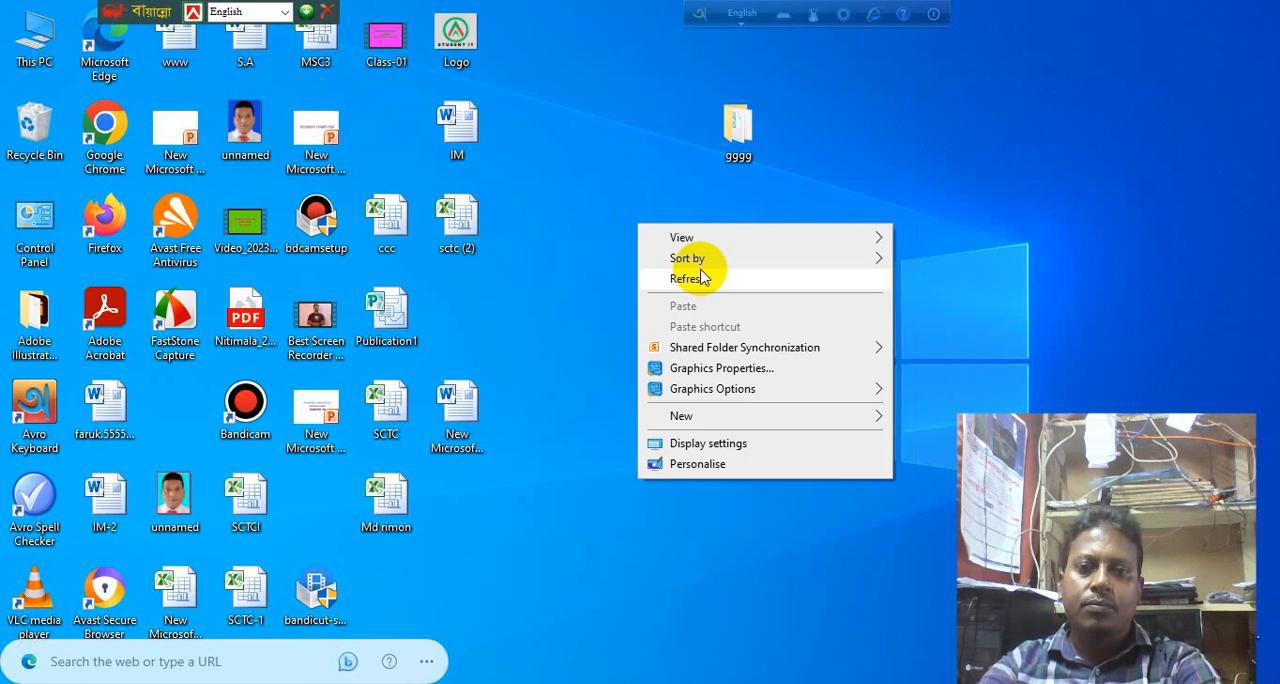
pyautogui.click(700, 284)
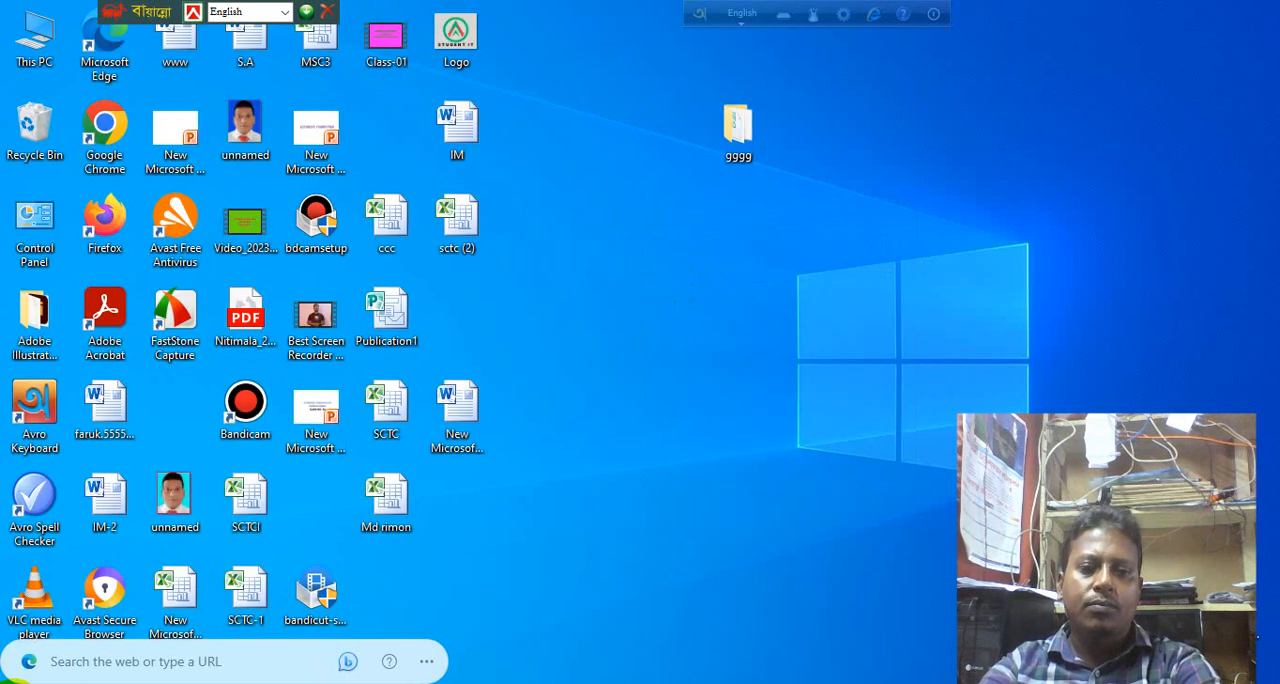
pyautogui.press('super')
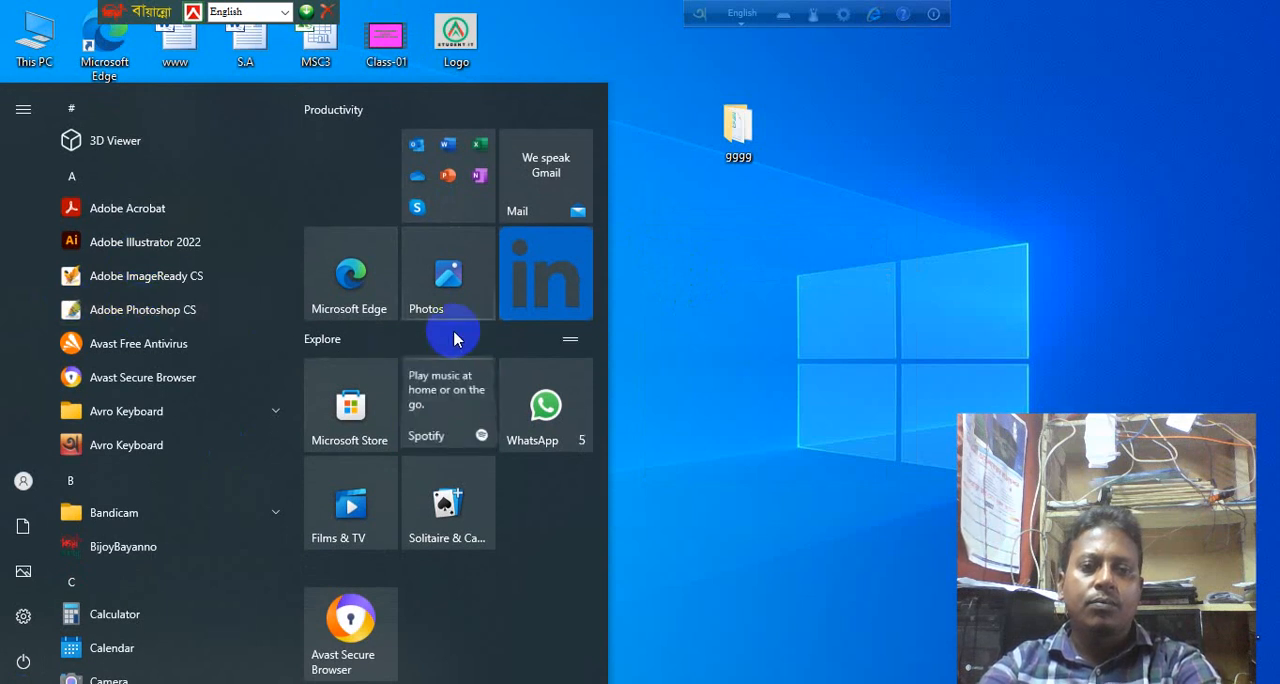
pyautogui.click(783, 322)
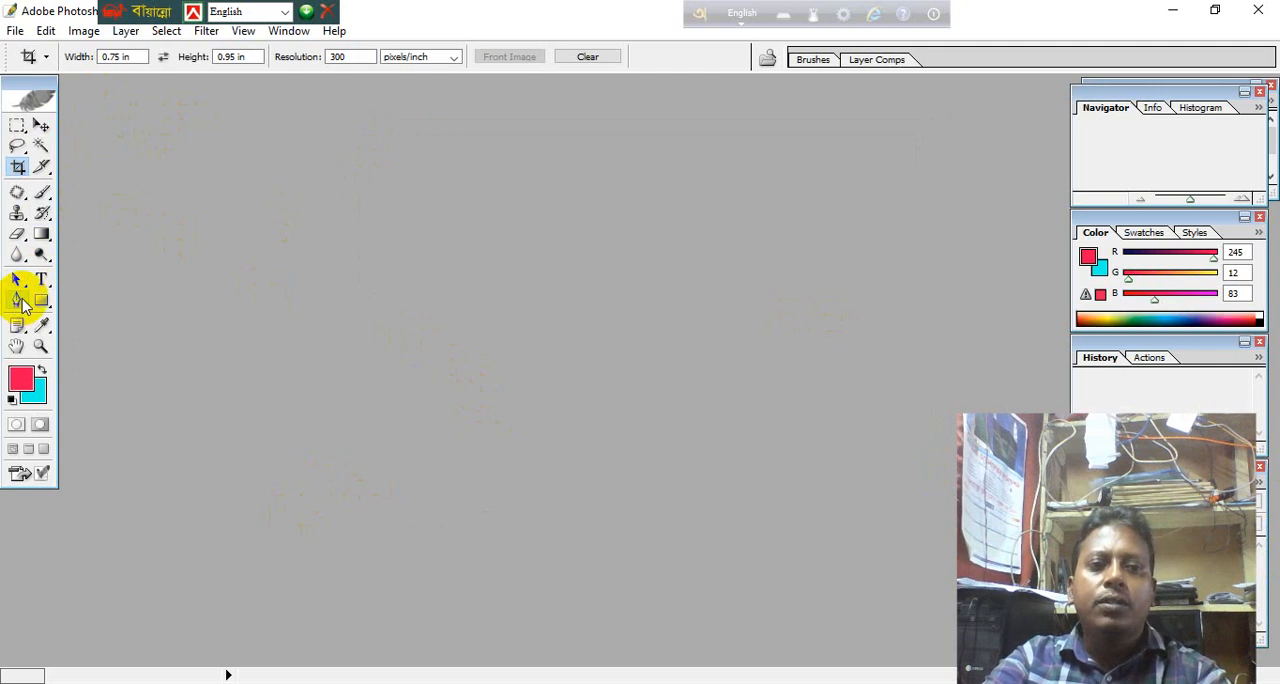
pyautogui.click(41, 166)
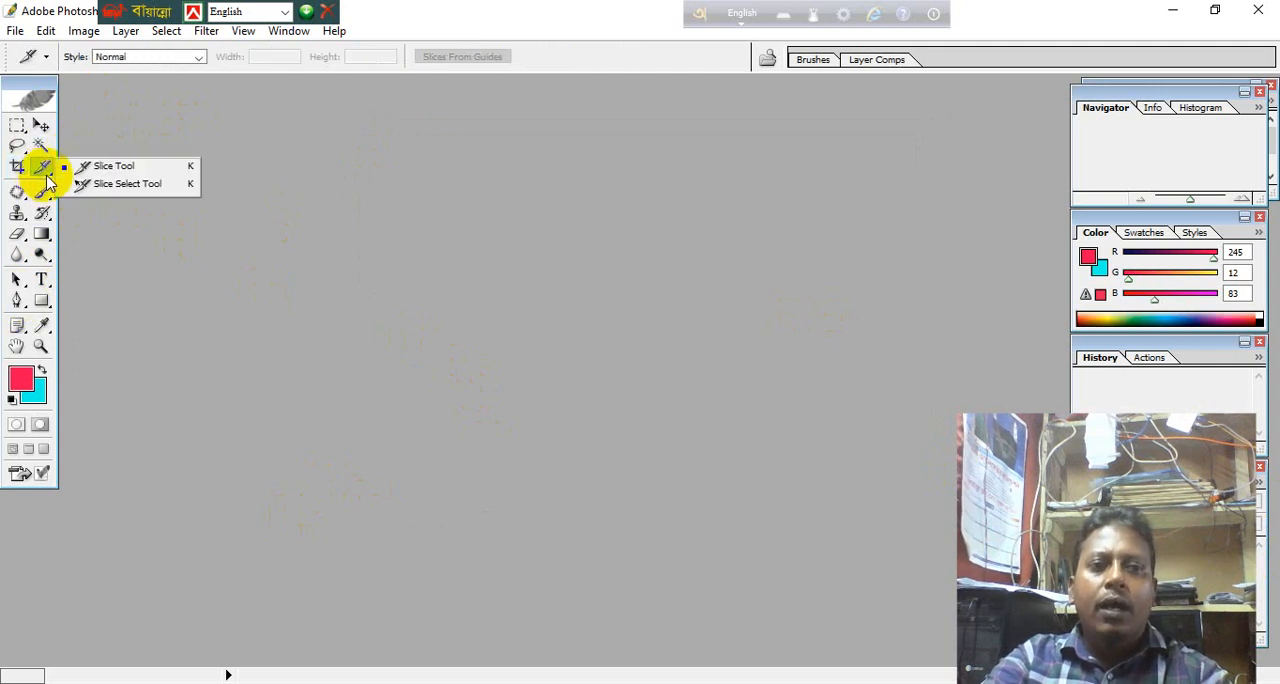
pyautogui.click(46, 198)
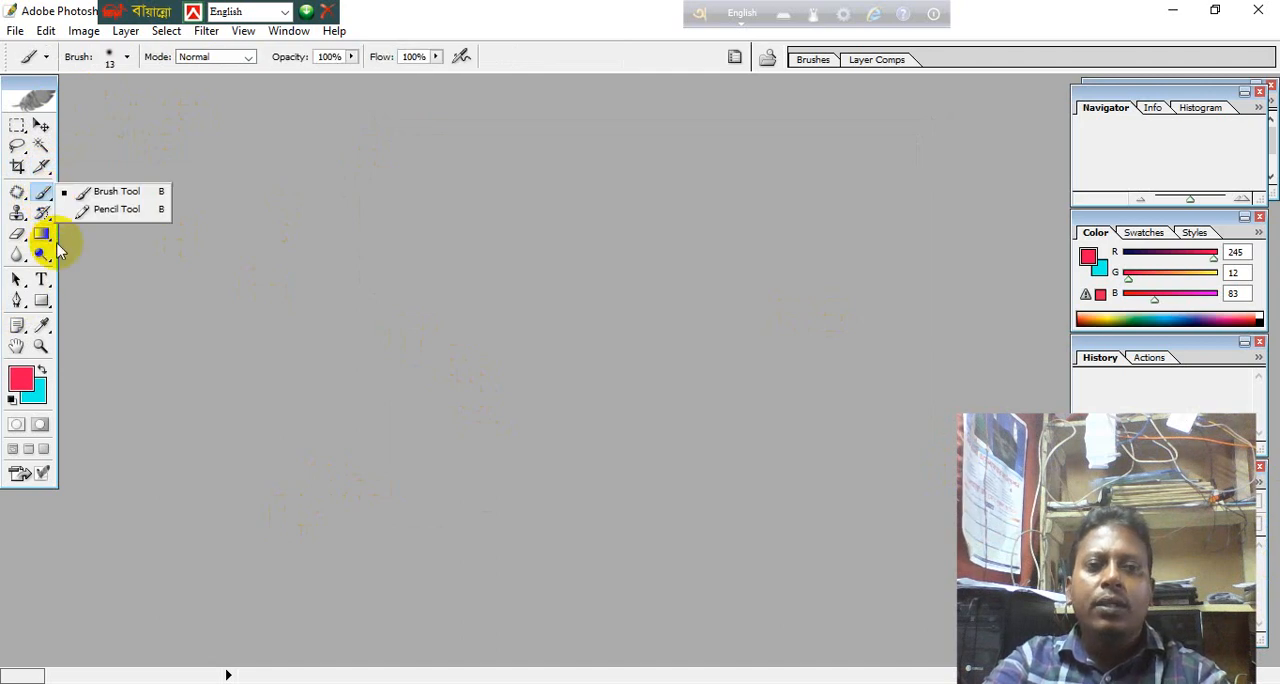
# Open the blue-background portrait unnamed.png from the Desktop folder and maximize its document window.
pyautogui.click(16, 31)
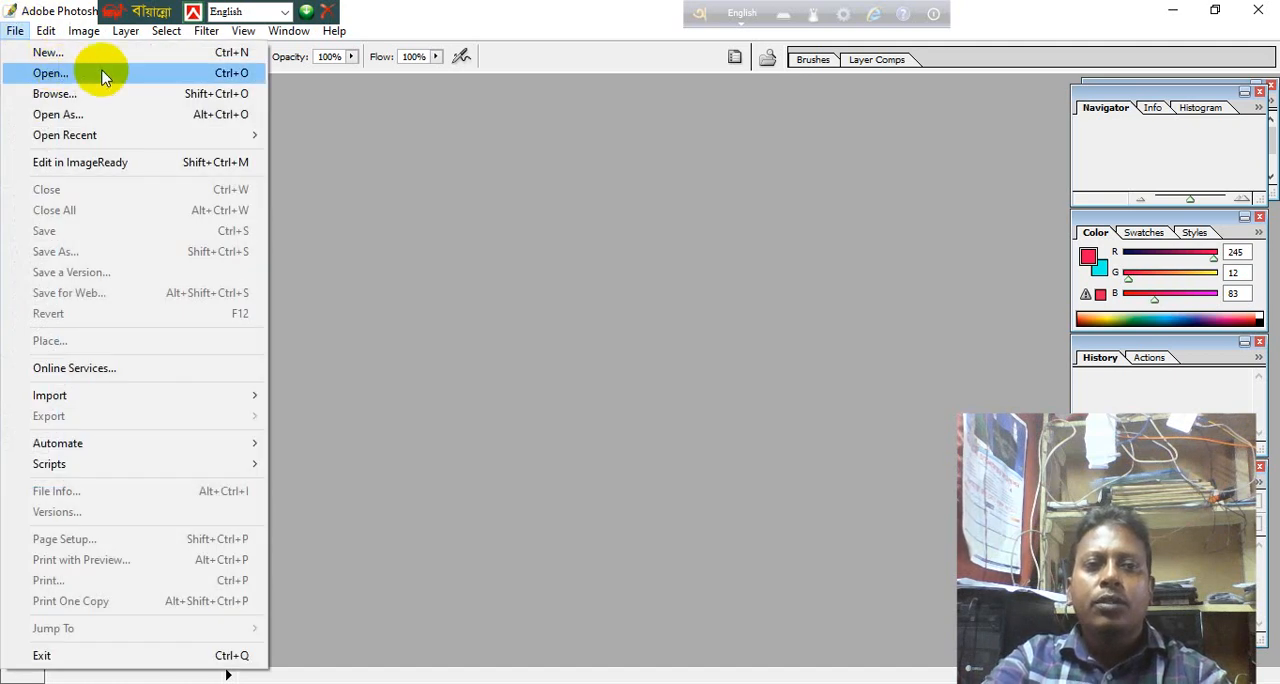
pyautogui.click(102, 72)
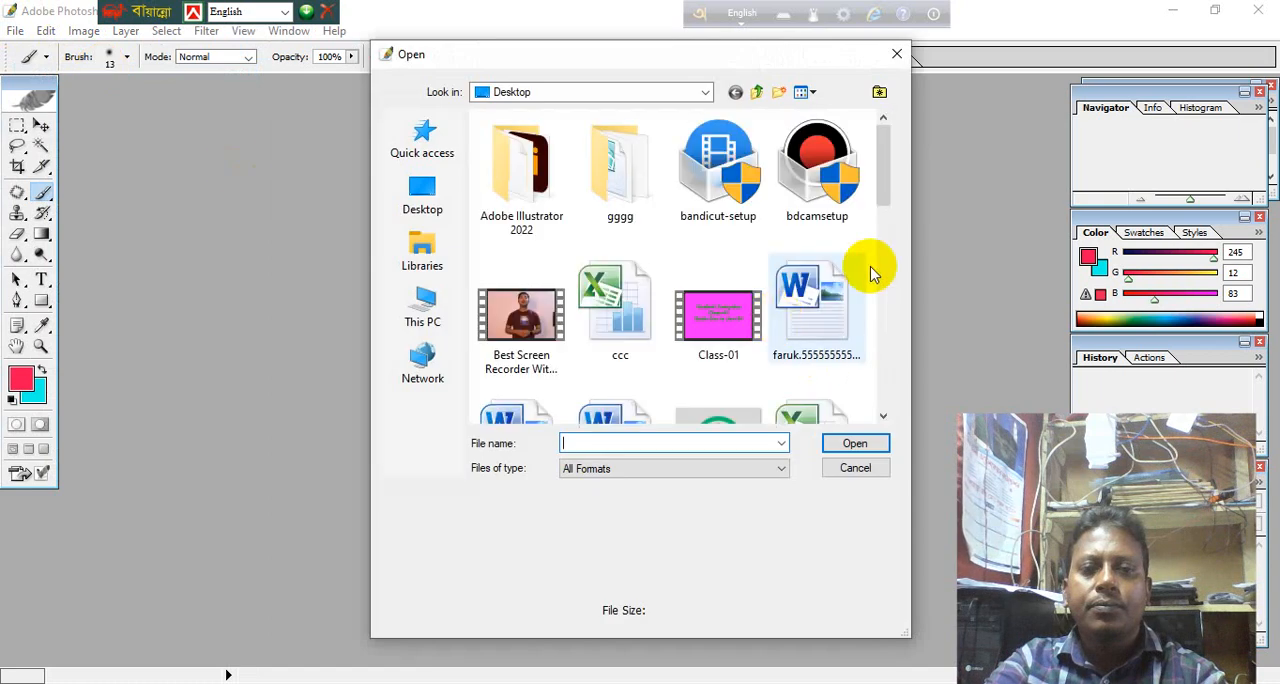
pyautogui.moveTo(884, 158); pyautogui.dragTo(870, 370)
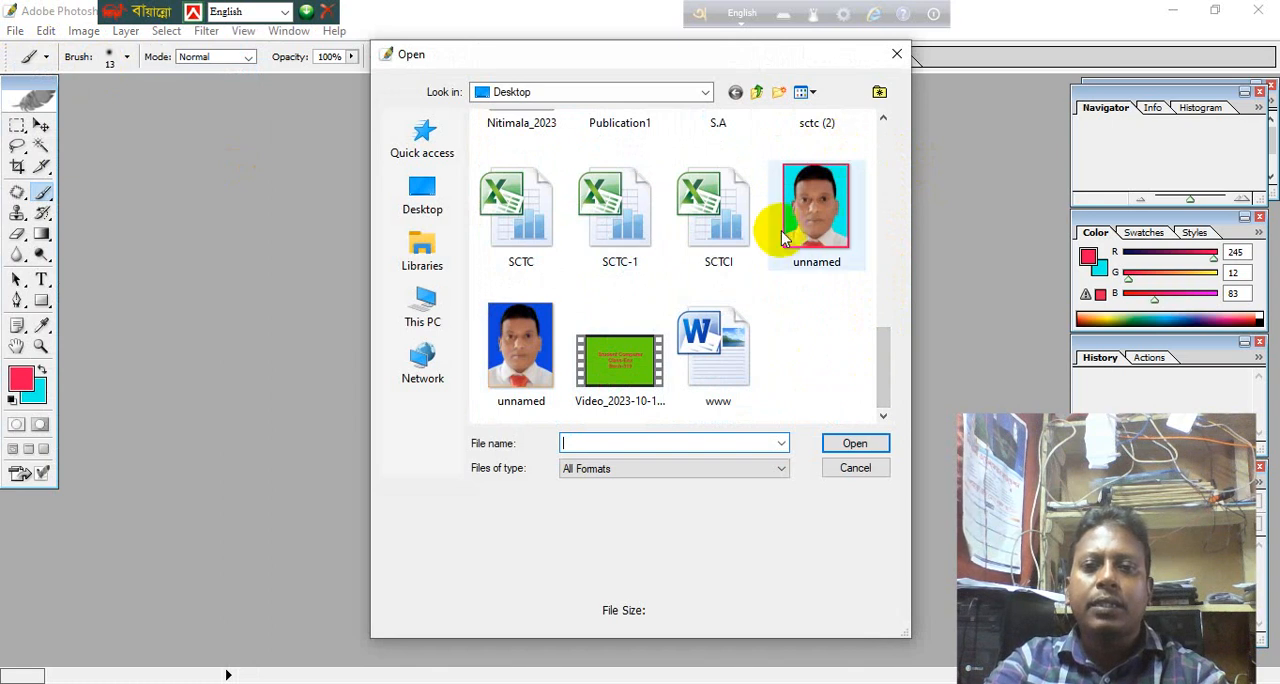
pyautogui.doubleClick(534, 354)
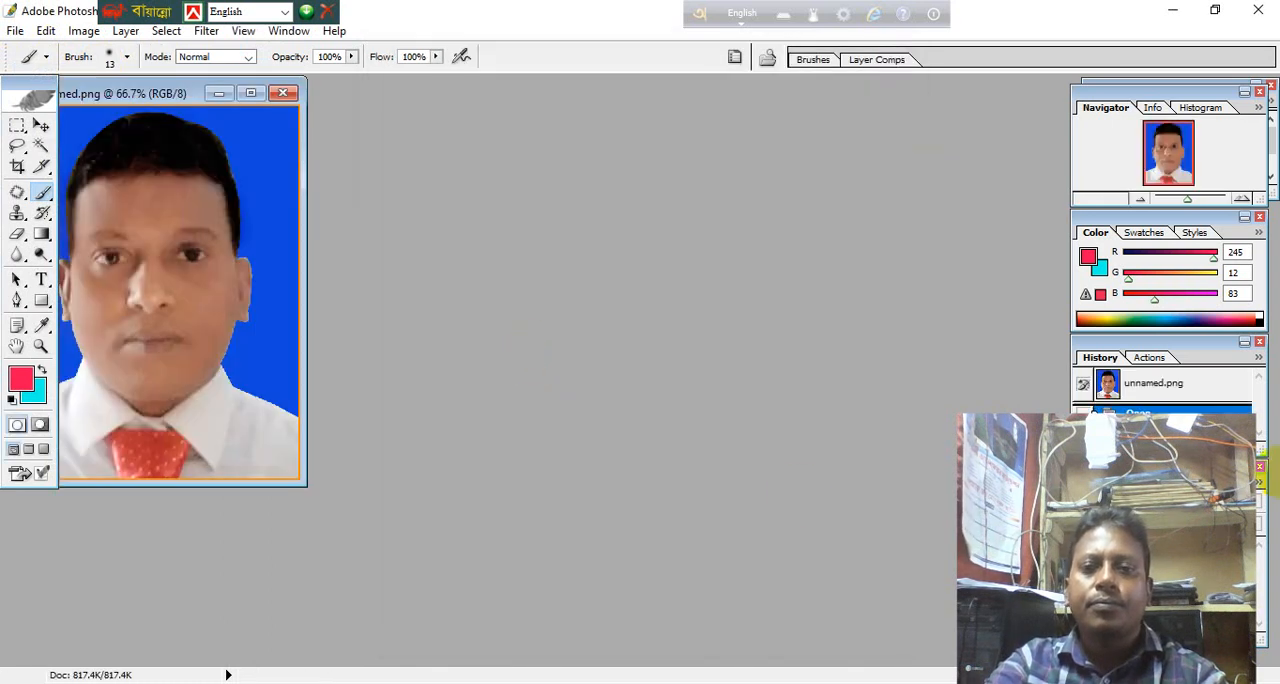
pyautogui.click(251, 94)
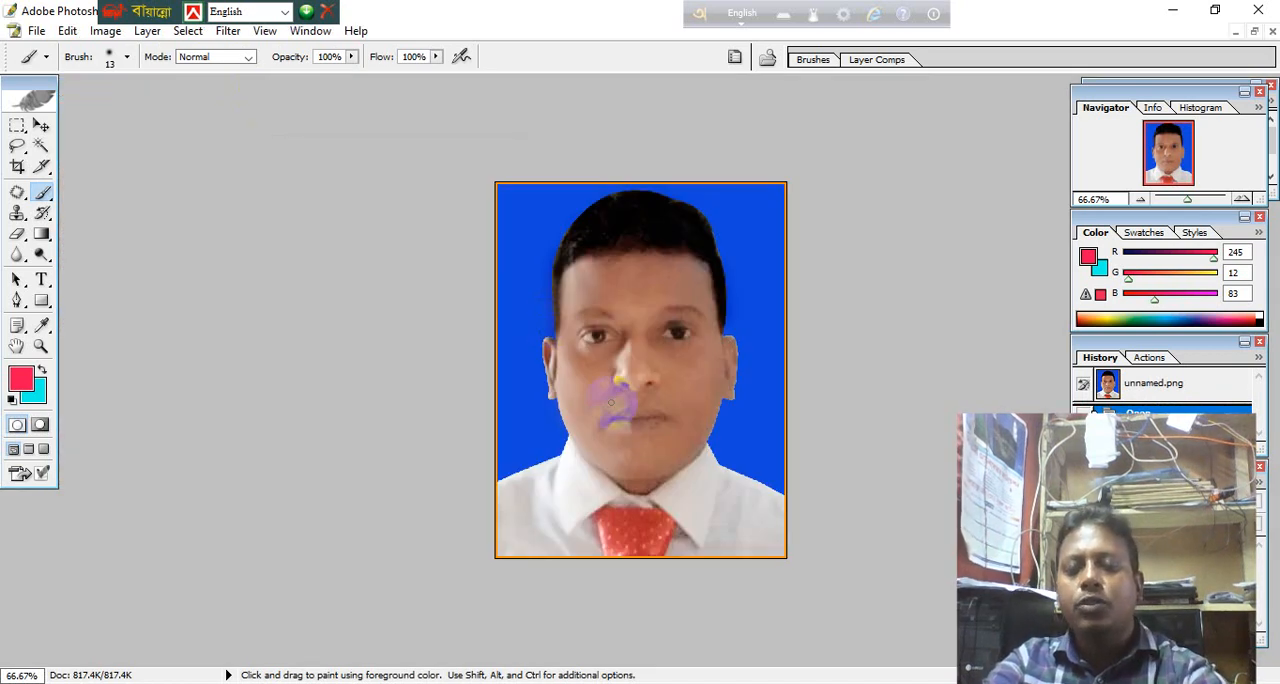
pyautogui.scroll(-3, 611, 402)
pyautogui.scroll(4, 611, 402)
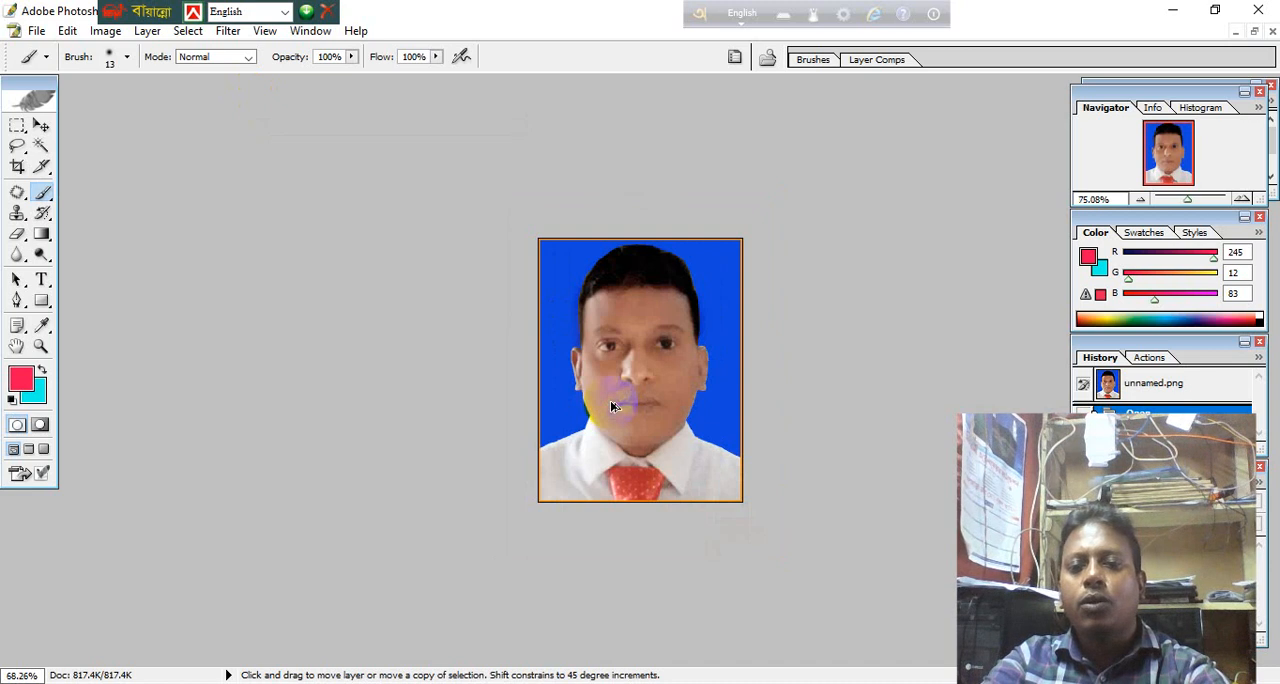
pyautogui.scroll(2, 612, 404)
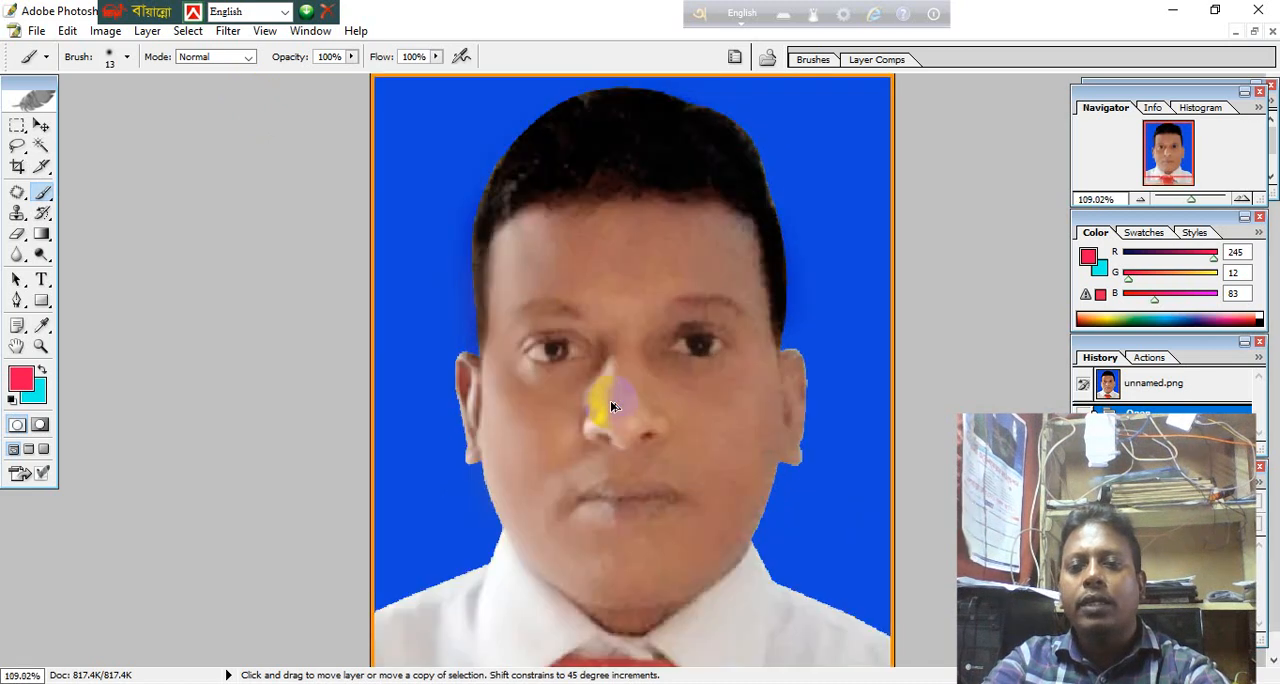
pyautogui.scroll(-1, 612, 404)
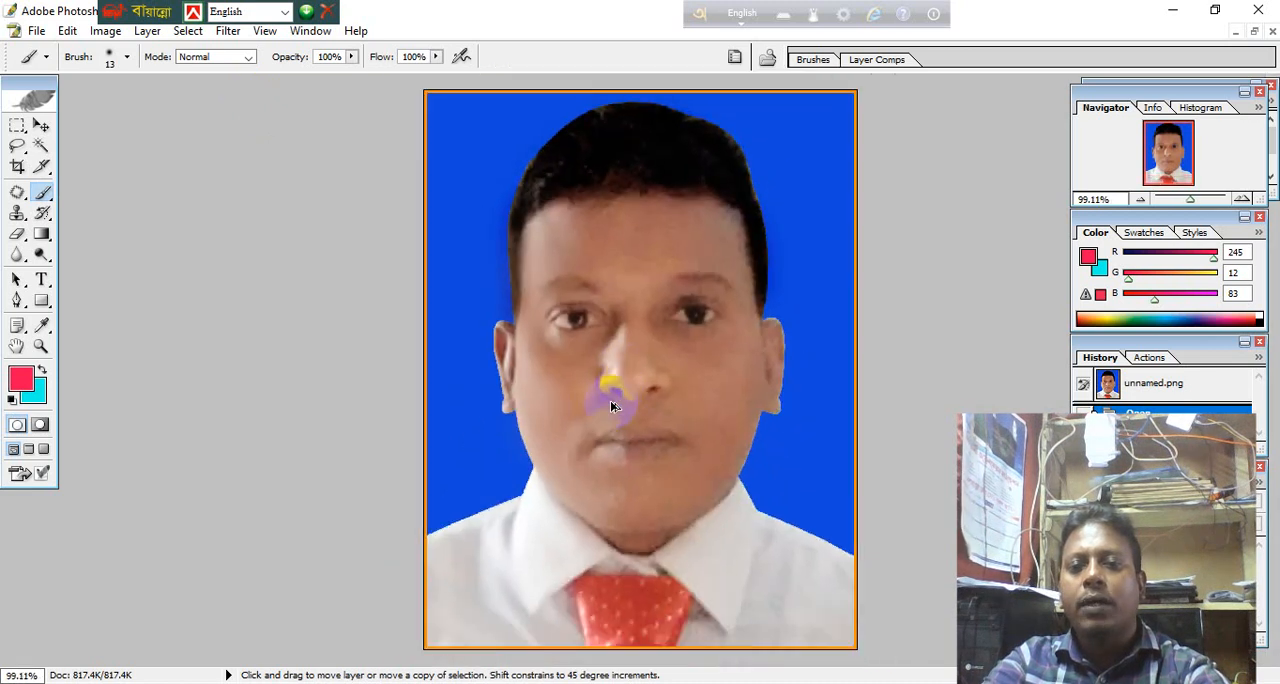
# Try to trace the man's shoulder, collar and jaw with the Pen tool as a shape layer, starting outside the photo's left edge.
pyautogui.click(17, 302)
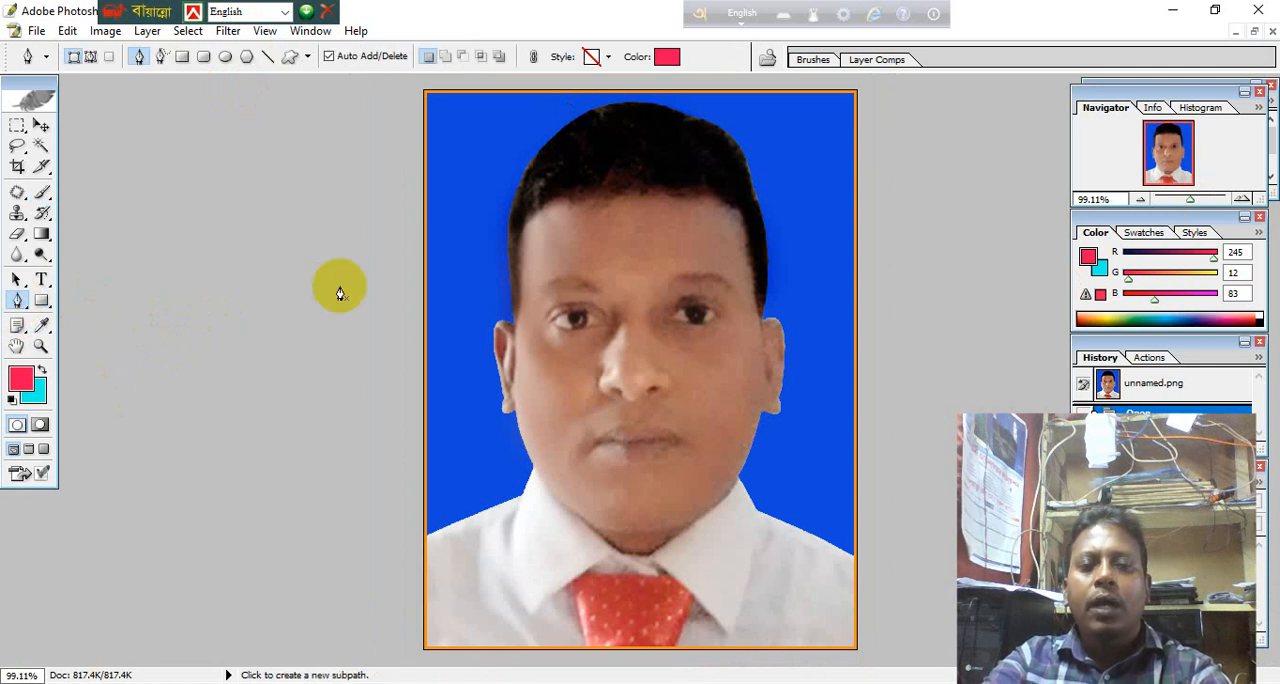
pyautogui.click(311, 539)
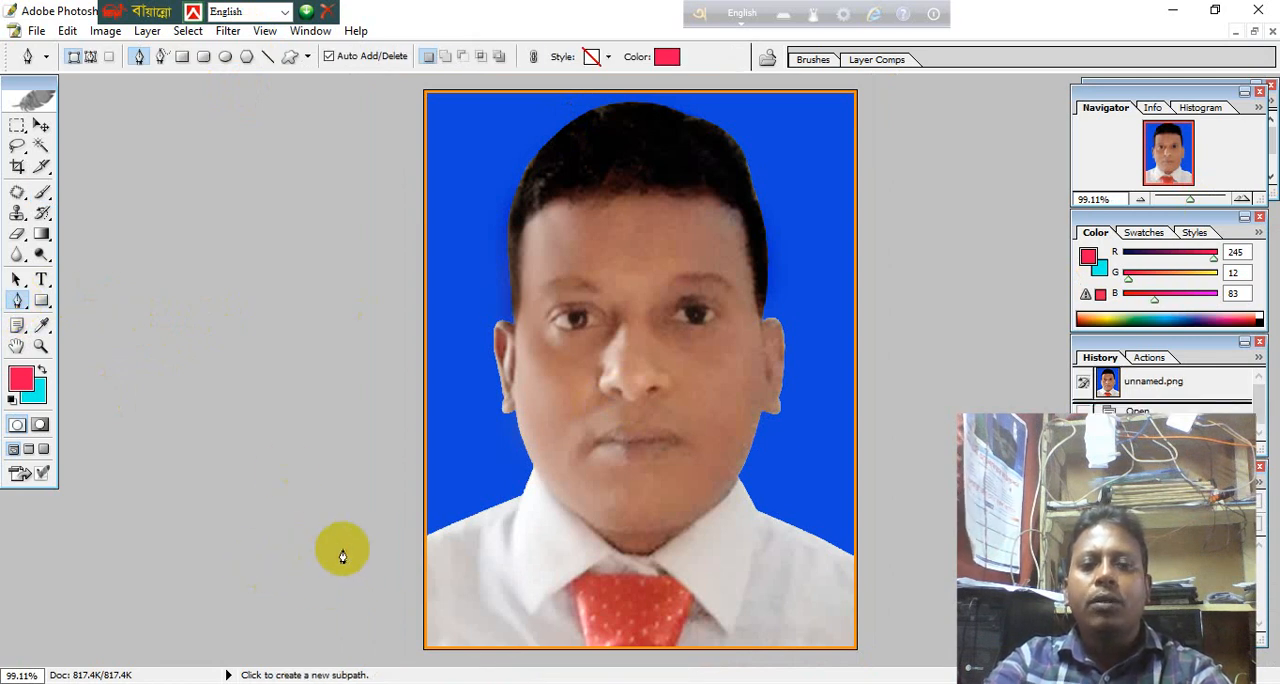
pyautogui.click(412, 547)
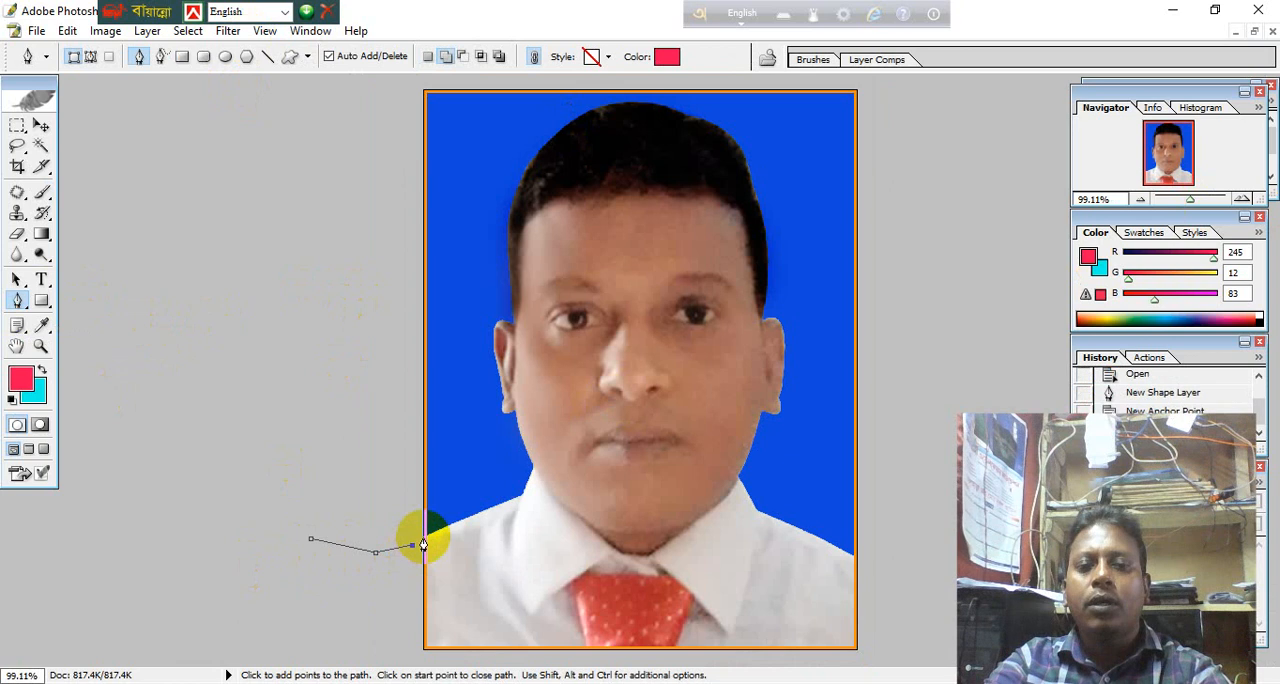
pyautogui.click(531, 496)
pyautogui.moveTo(531, 496)
pyautogui.mouseDown()
pyautogui.moveTo(546, 496)
pyautogui.moveTo(523, 499)
pyautogui.mouseUp()
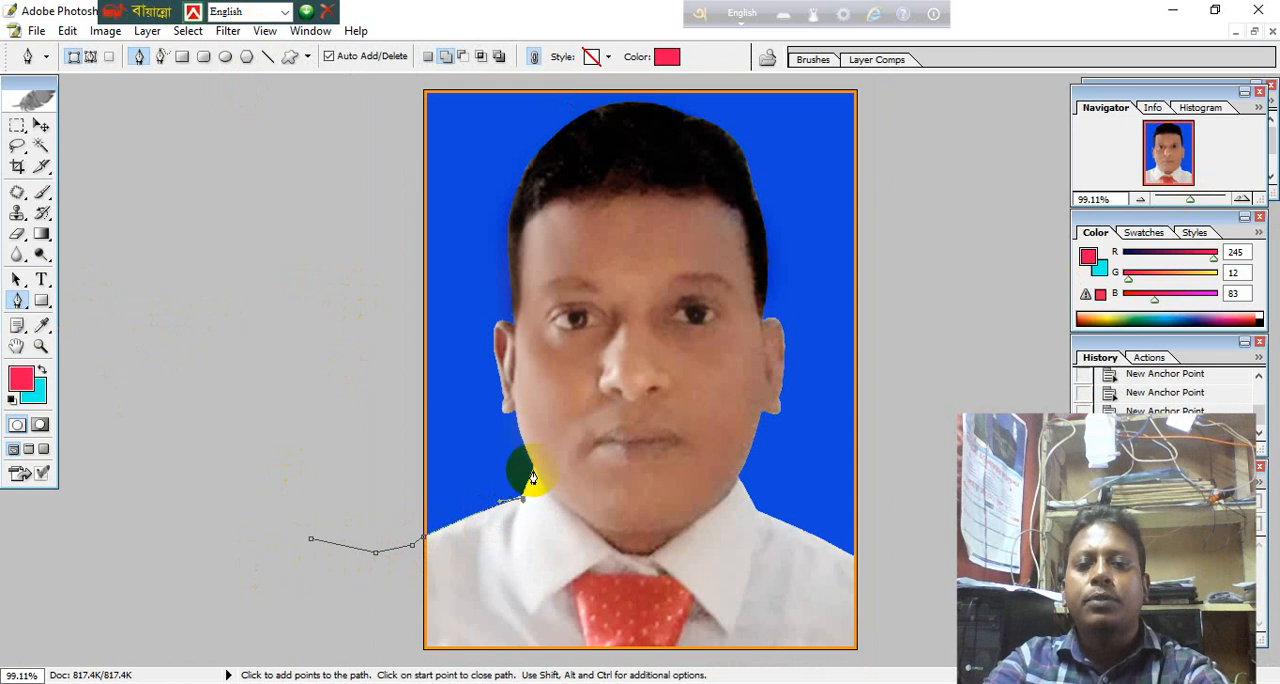
pyautogui.click(534, 467)
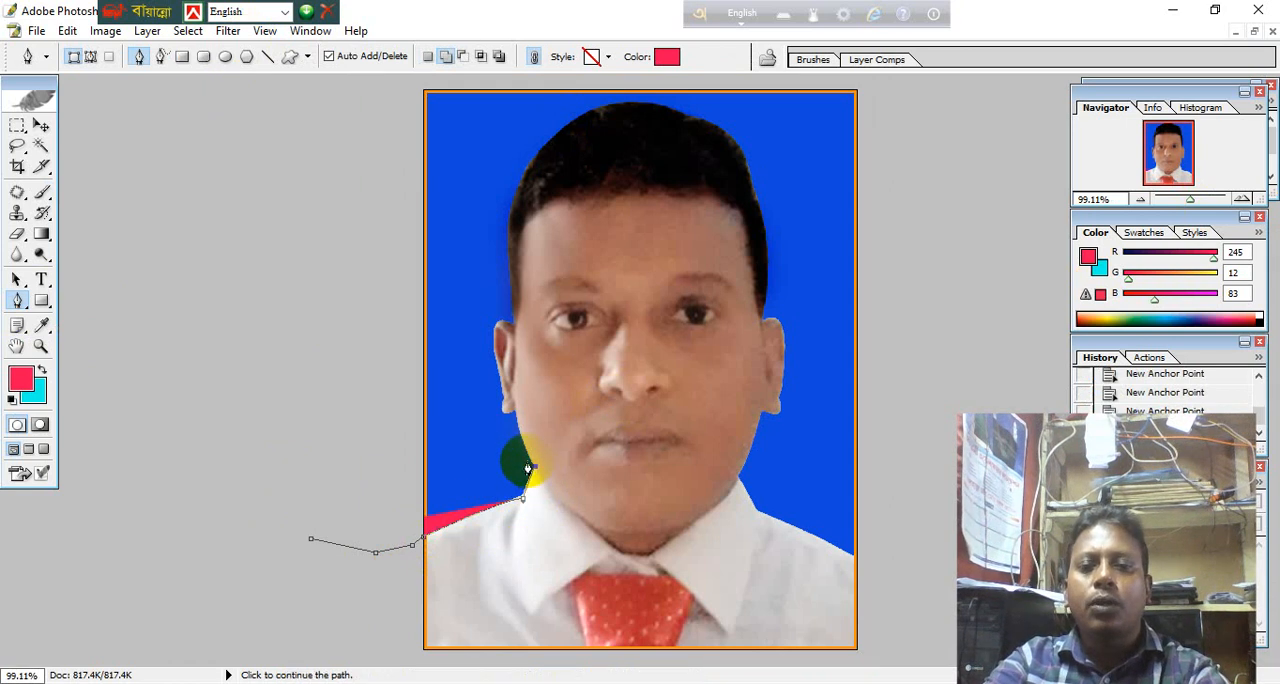
pyautogui.click(510, 382)
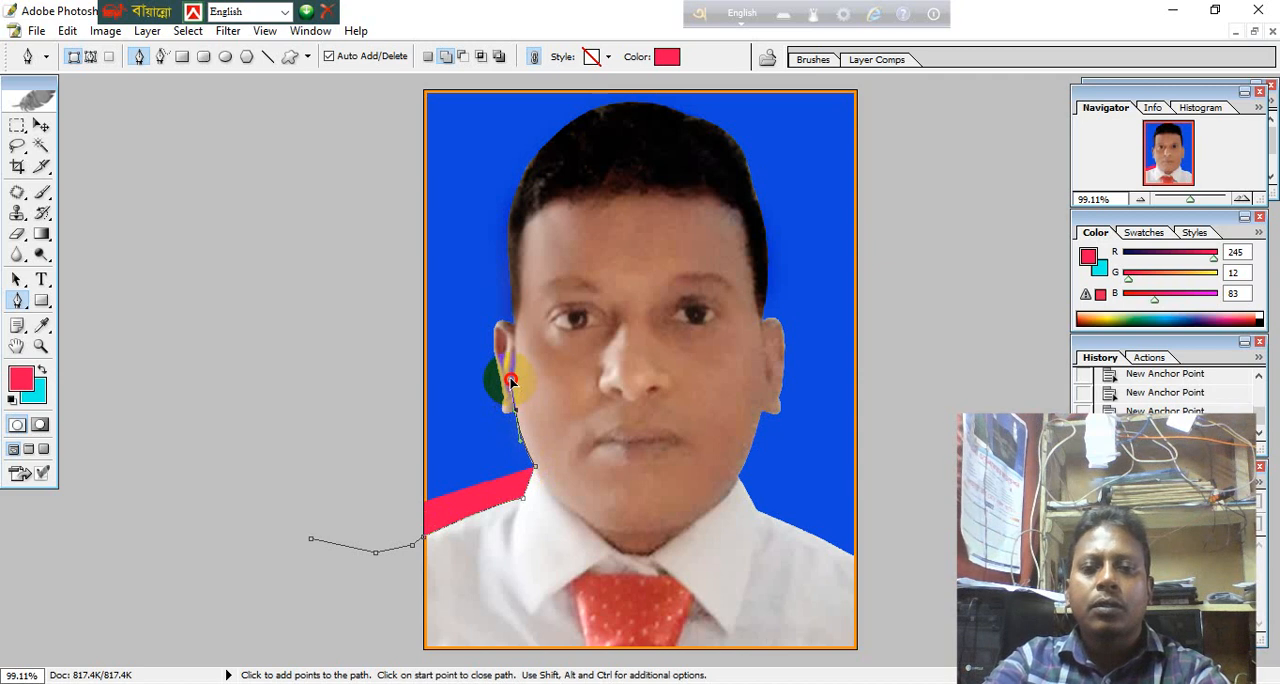
pyautogui.moveTo(510, 382)
pyautogui.mouseDown()
pyautogui.moveTo(571, 374)
pyautogui.moveTo(611, 431)
pyautogui.moveTo(571, 314)
pyautogui.moveTo(560, 354)
pyautogui.moveTo(516, 376)
pyautogui.mouseUp()
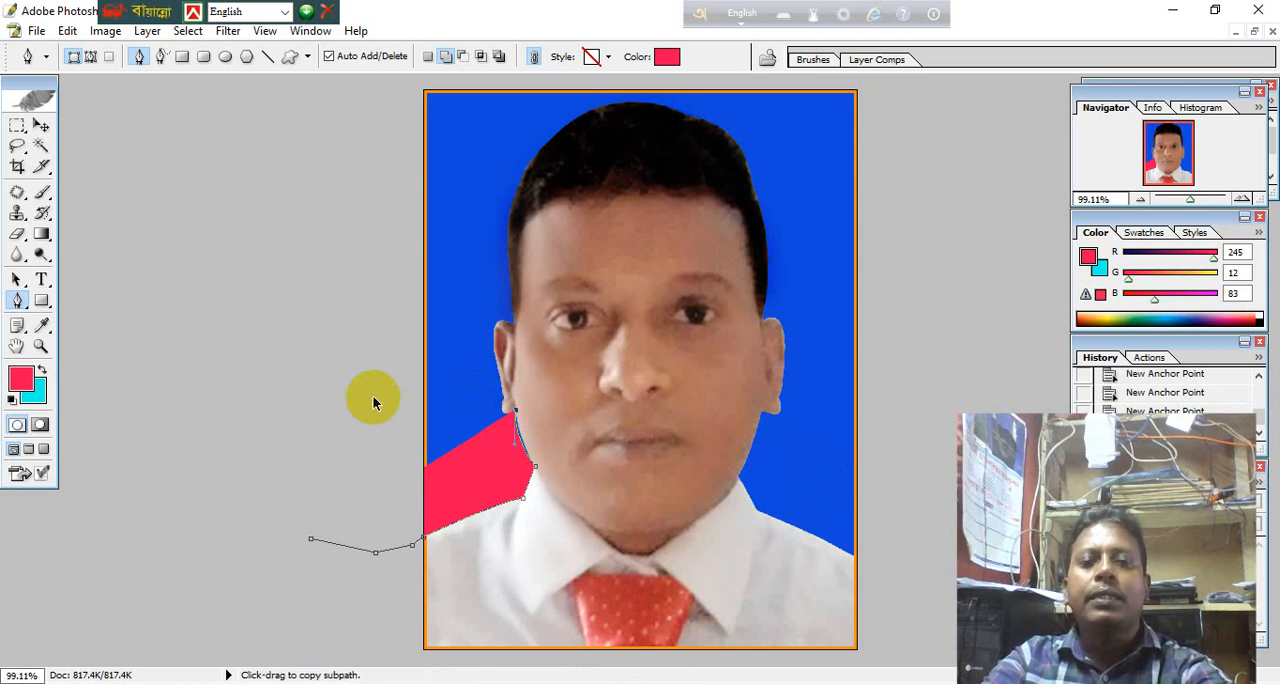
# Undo all anchor points and the pen shape layer, back to the opened image.
pyautogui.hotkey('ctrl', 'alt', 'z')
pyautogui.hotkey('ctrl', 'alt', 'z')
pyautogui.hotkey('ctrl', 'alt', 'z')
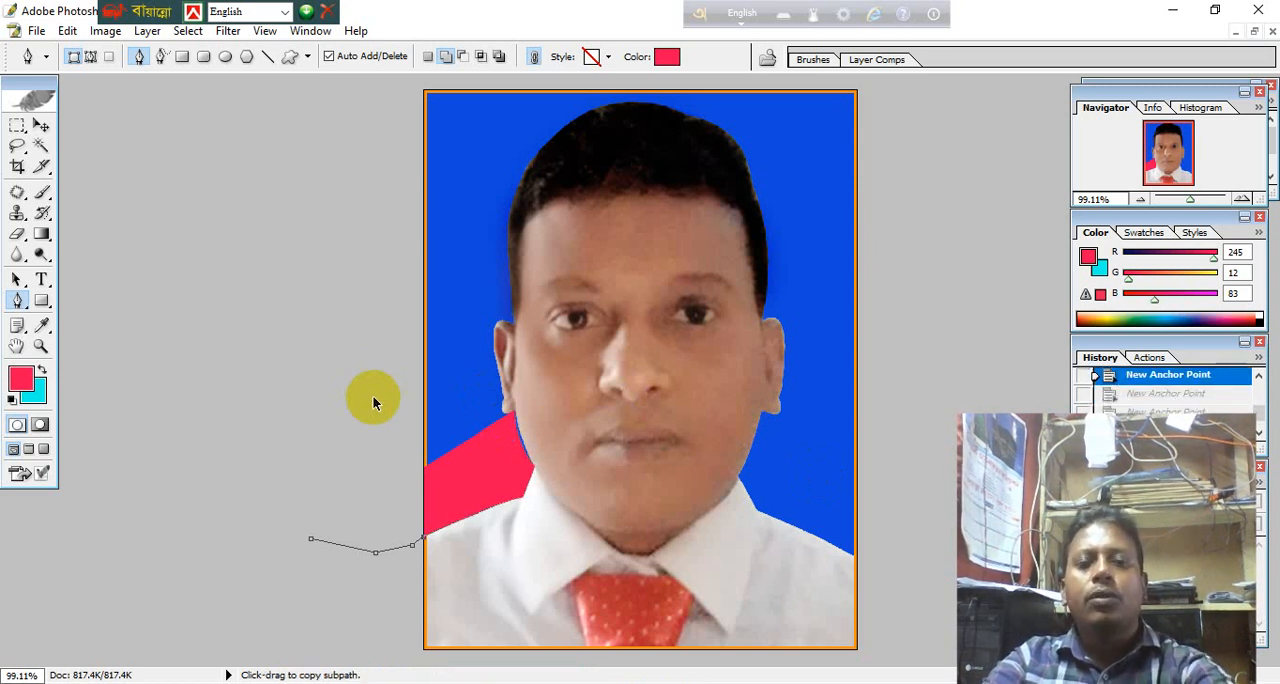
pyautogui.hotkey('ctrl', 'alt', 'z')
pyautogui.hotkey('ctrl', 'alt', 'z')
pyautogui.hotkey('ctrl', 'alt', 'z')
pyautogui.hotkey('ctrl', 'alt', 'z')
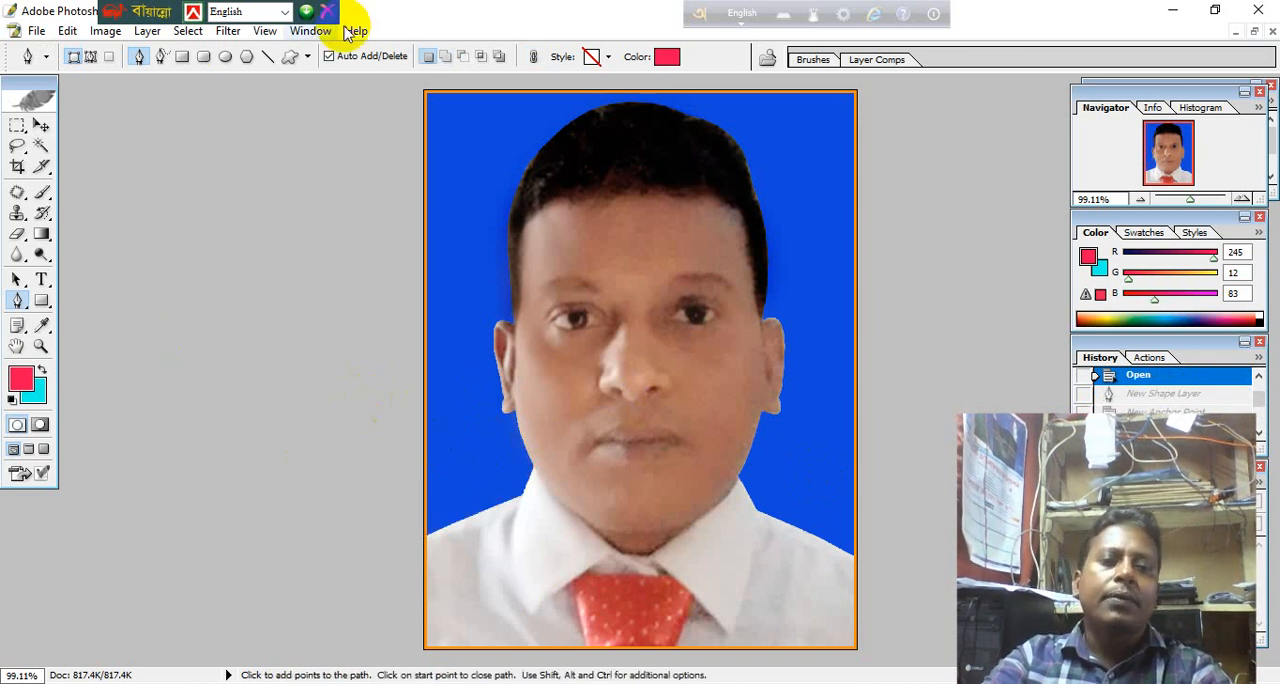
# Set the Pen tool to draw paths instead of shape layers, with Auto Add/Delete turned off.
pyautogui.click(609, 58)
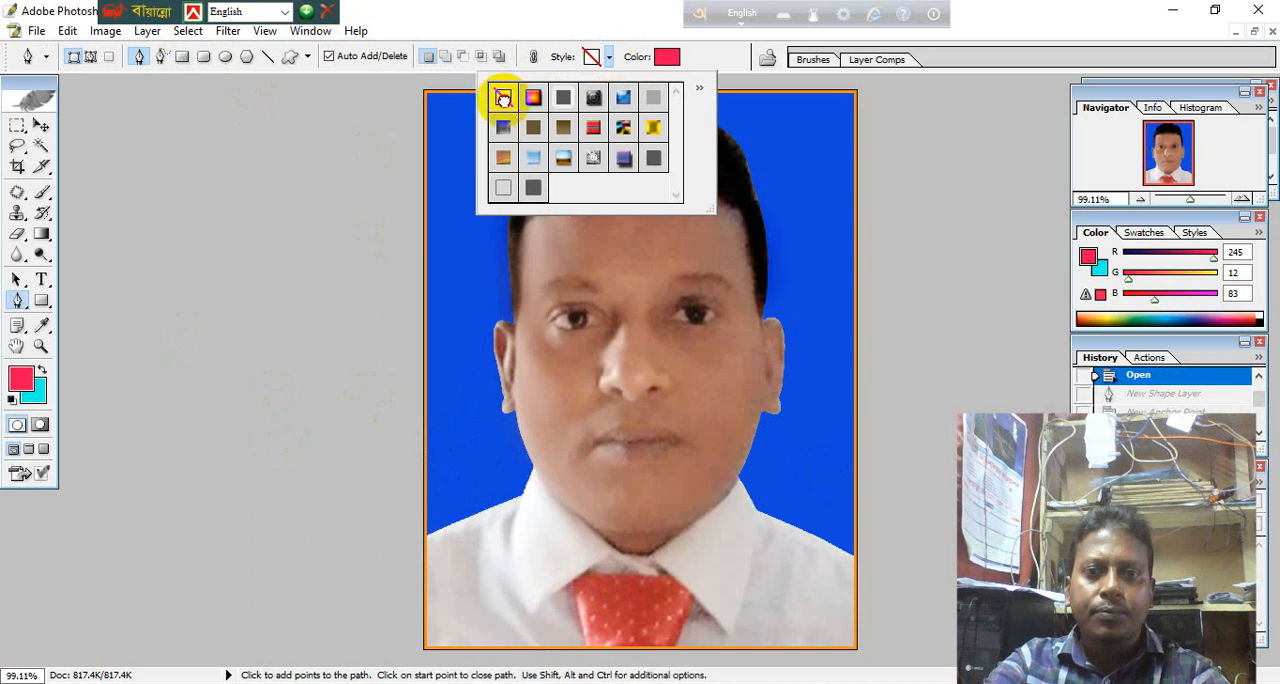
pyautogui.click(330, 60)
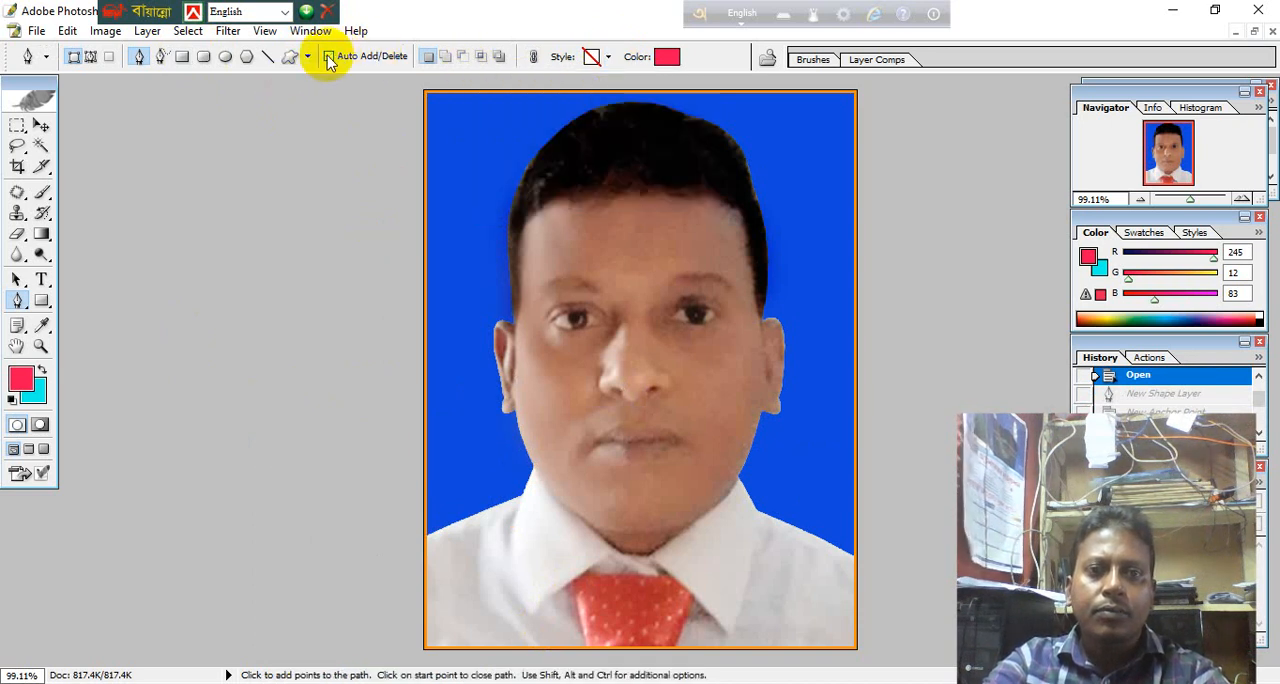
pyautogui.click(157, 58)
pyautogui.click(91, 58)
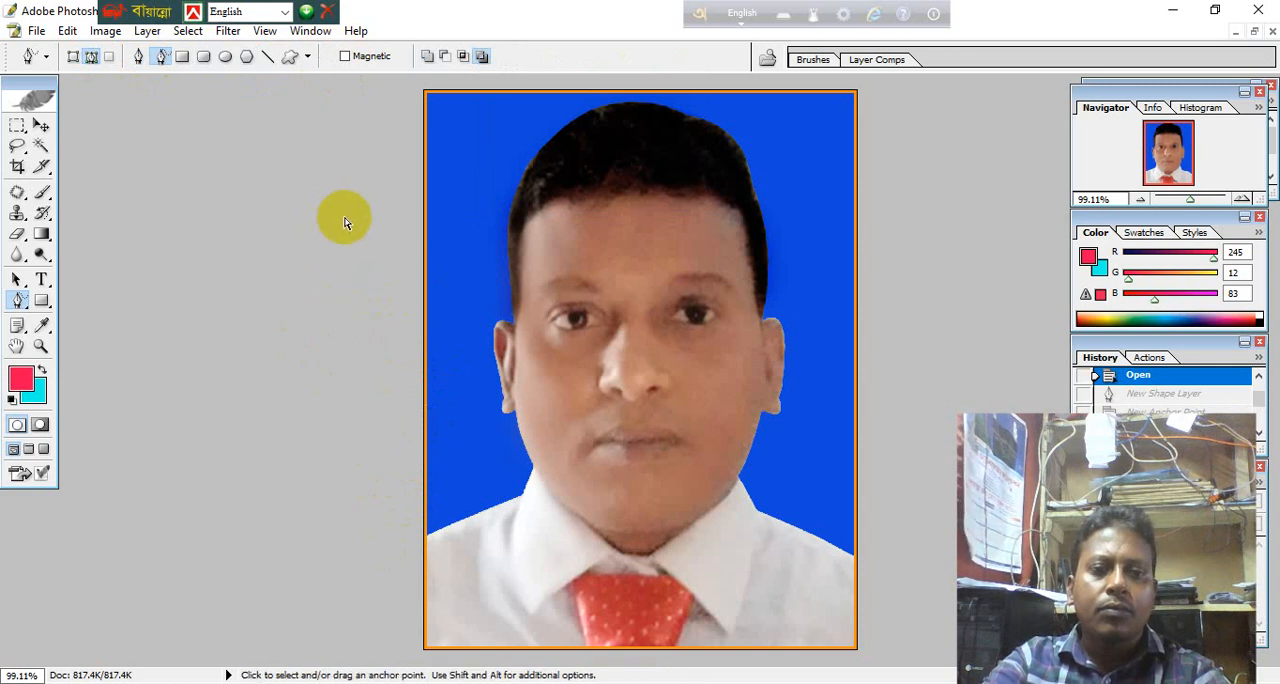
pyautogui.click(139, 57)
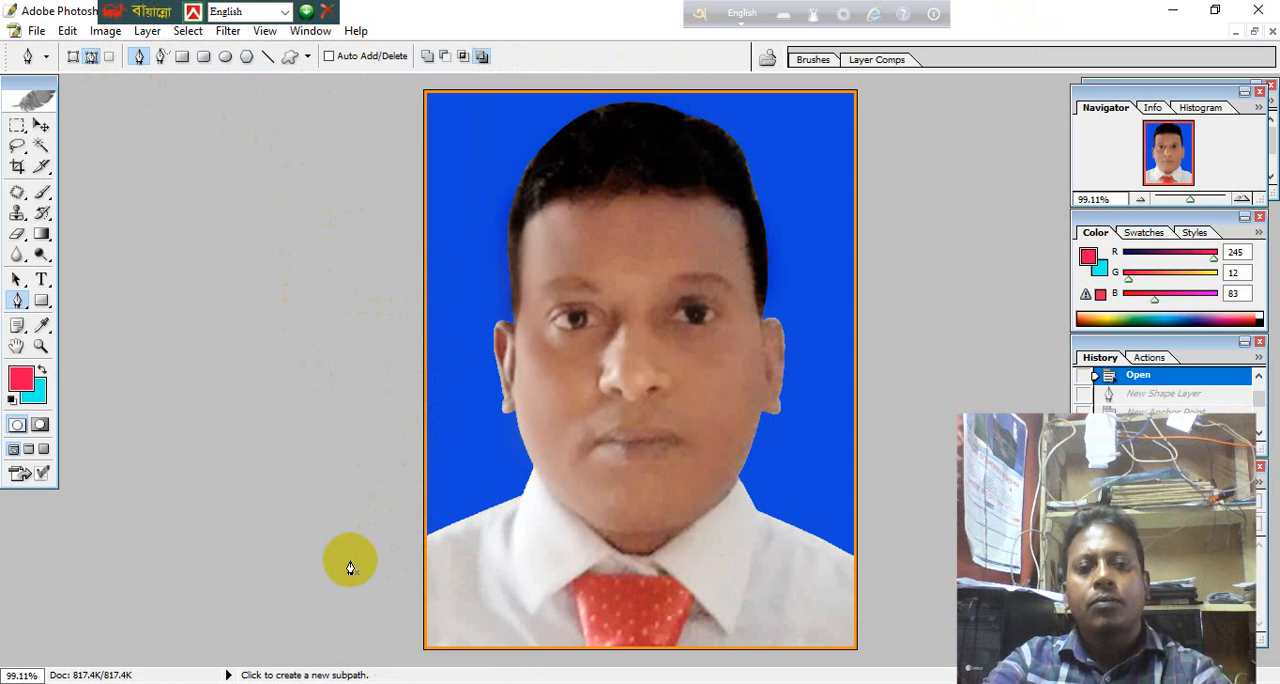
# Start a Pen path outside the photo's left edge and trace the man's shoulder and collar up to the neck.
pyautogui.click(353, 530)
pyautogui.click(420, 541)
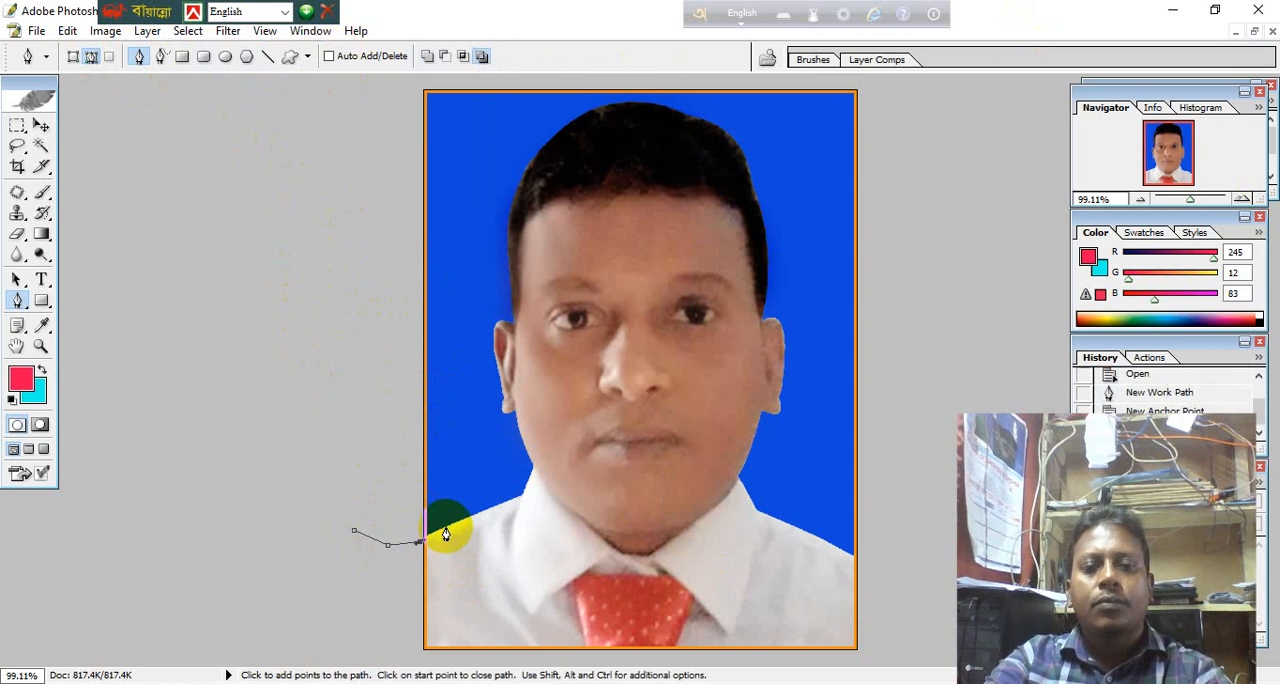
pyautogui.click(446, 525)
pyautogui.click(495, 512)
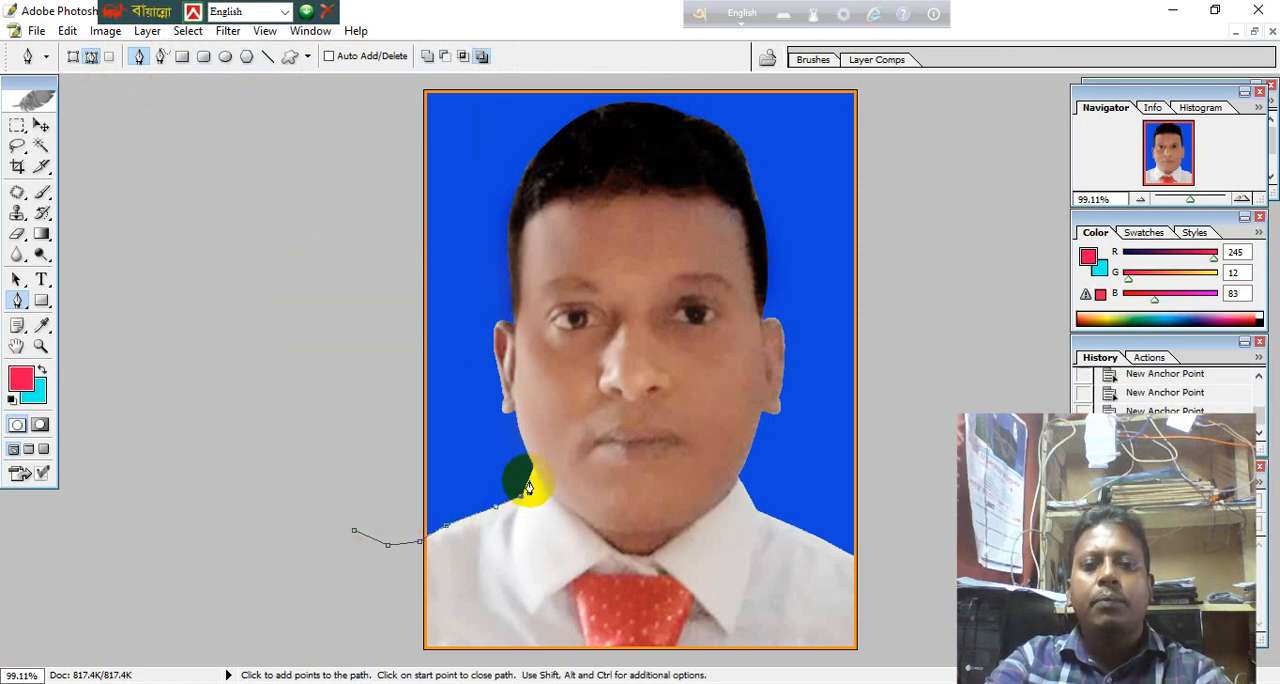
pyautogui.scroll(-6, 529, 487)
pyautogui.scroll(5, 529, 487)
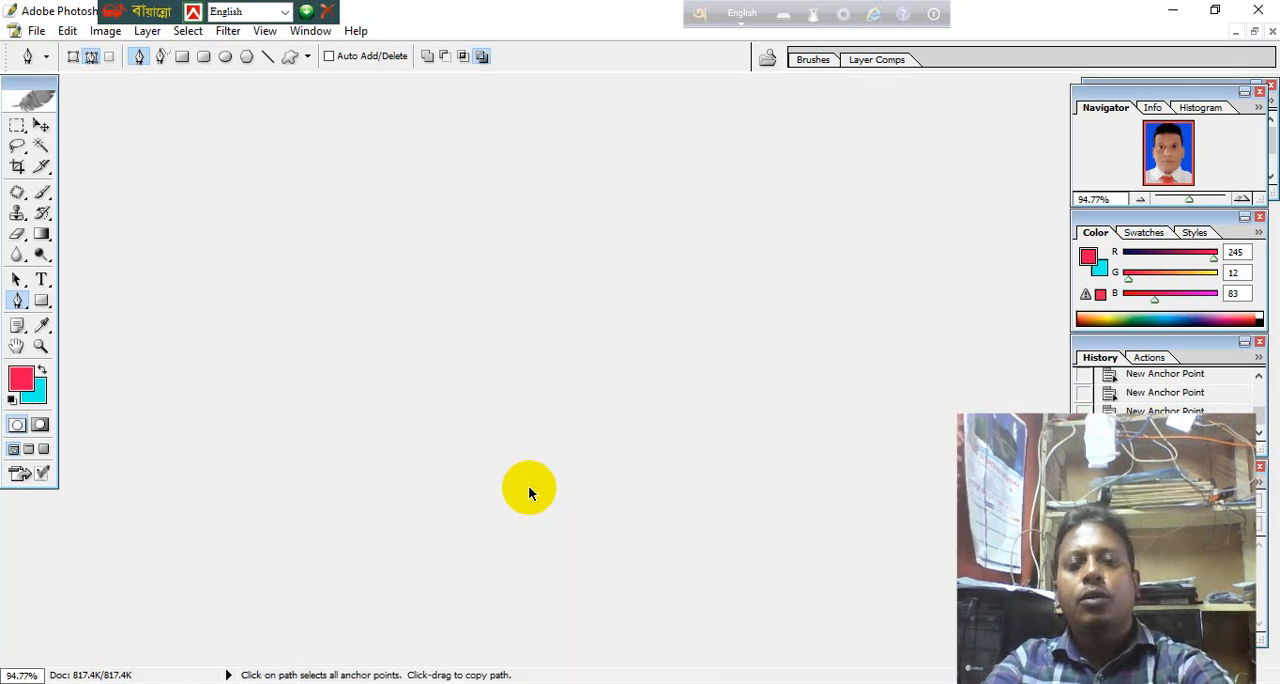
pyautogui.scroll(3, 529, 488)
pyautogui.scroll(-2, 529, 488)
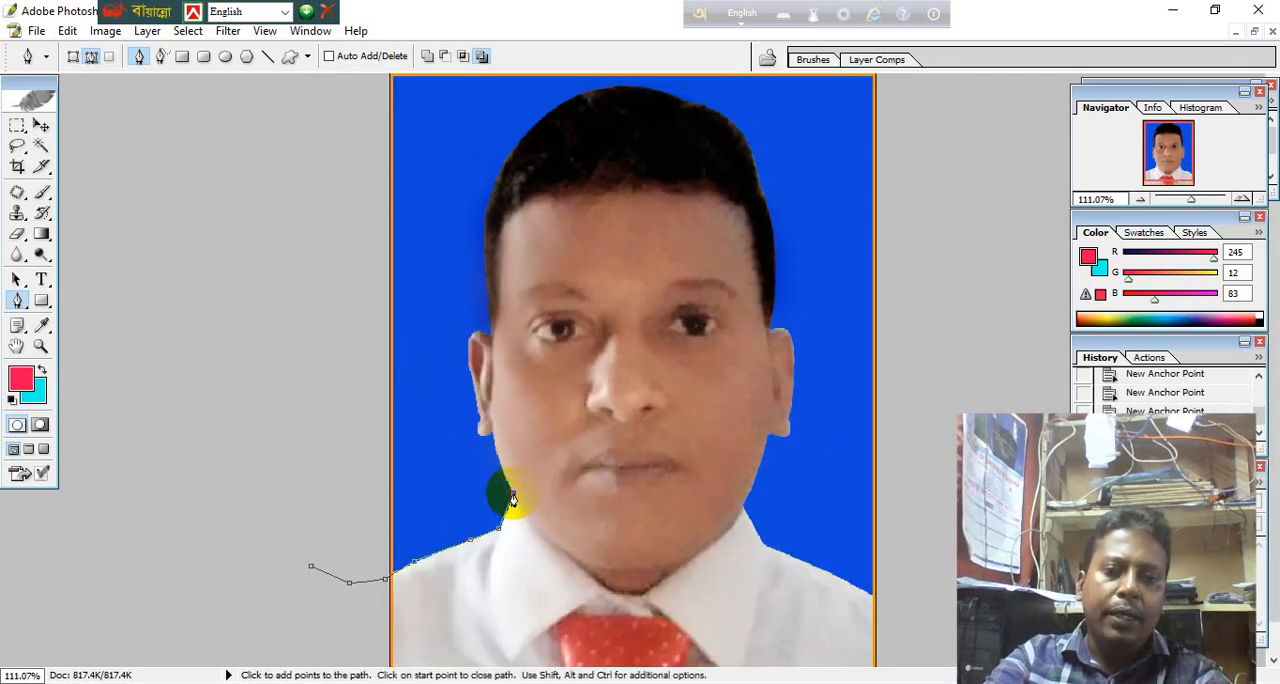
pyautogui.click(512, 493)
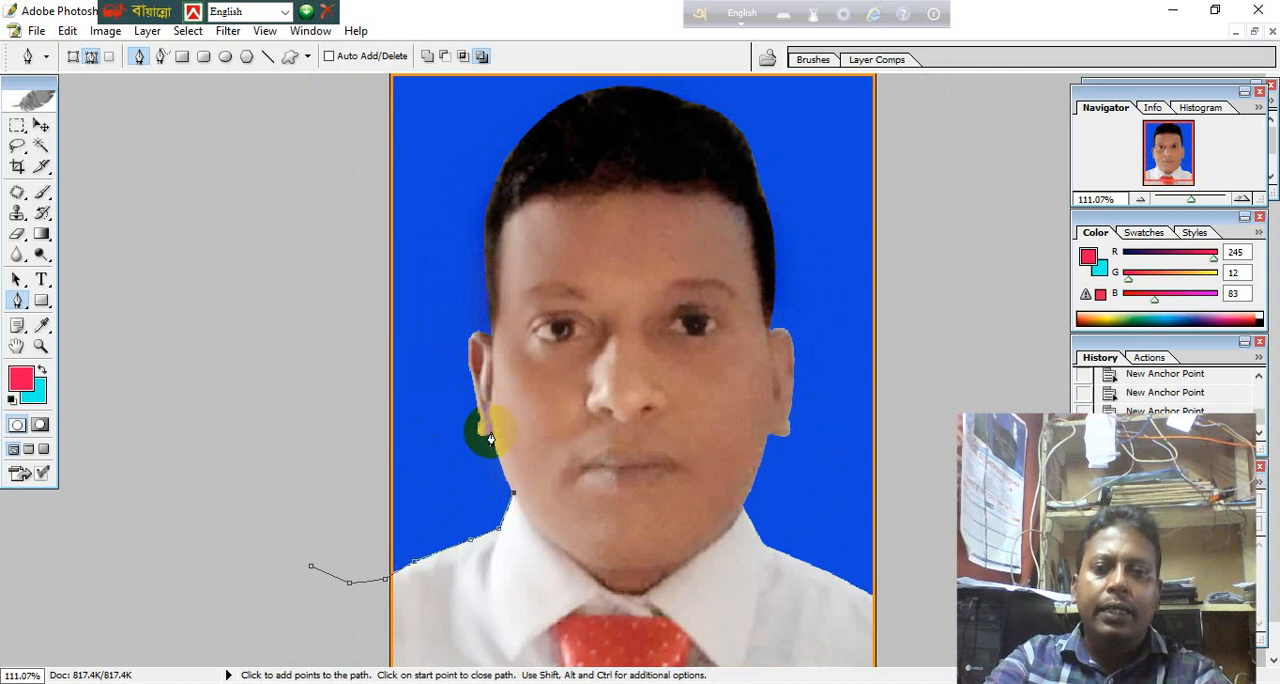
# Continue the path up the jaw and around the ear on the photo's left side, with curved anchor points.
pyautogui.moveTo(494, 432)
pyautogui.mouseDown()
pyautogui.moveTo(487, 388)
pyautogui.moveTo(489, 430)
pyautogui.mouseUp()
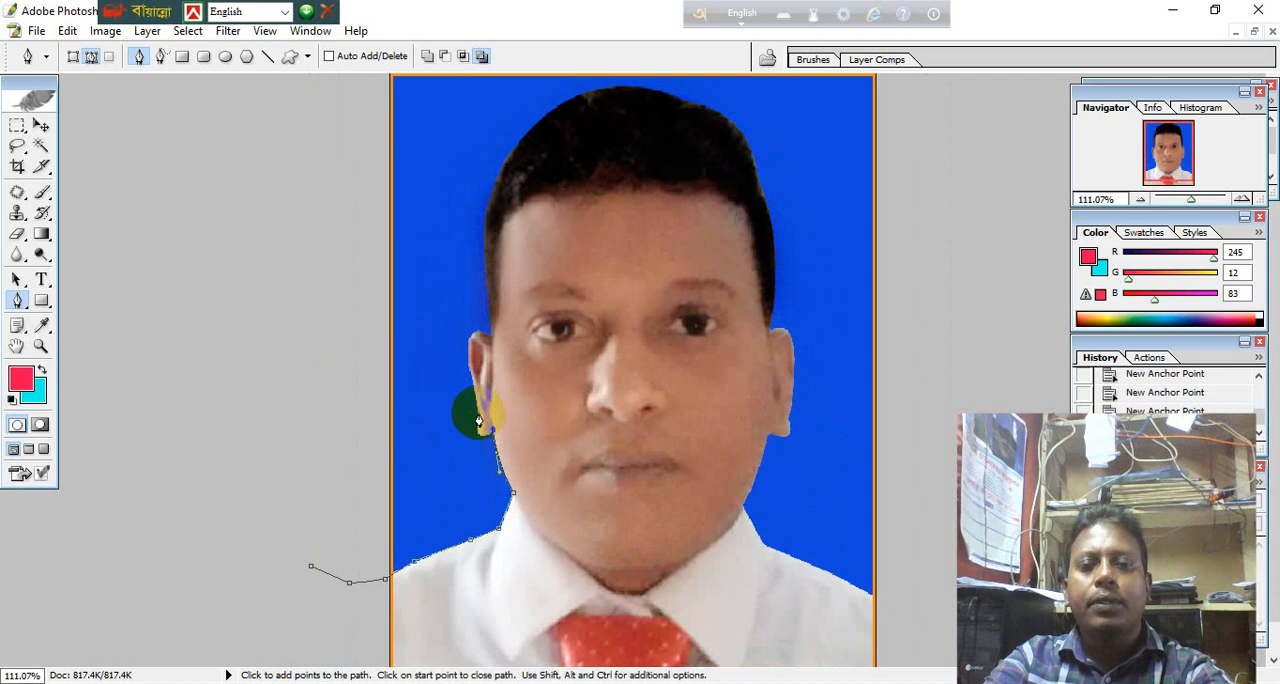
pyautogui.moveTo(478, 421); pyautogui.dragTo(484, 372)
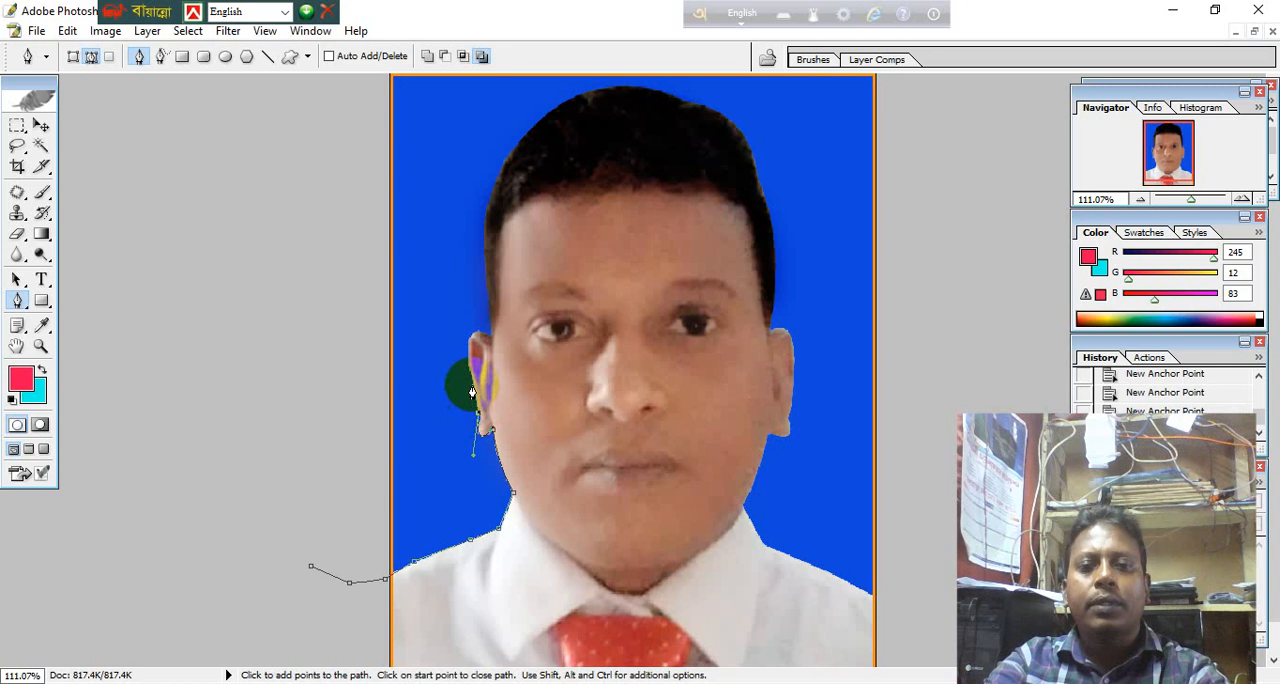
pyautogui.click(472, 392)
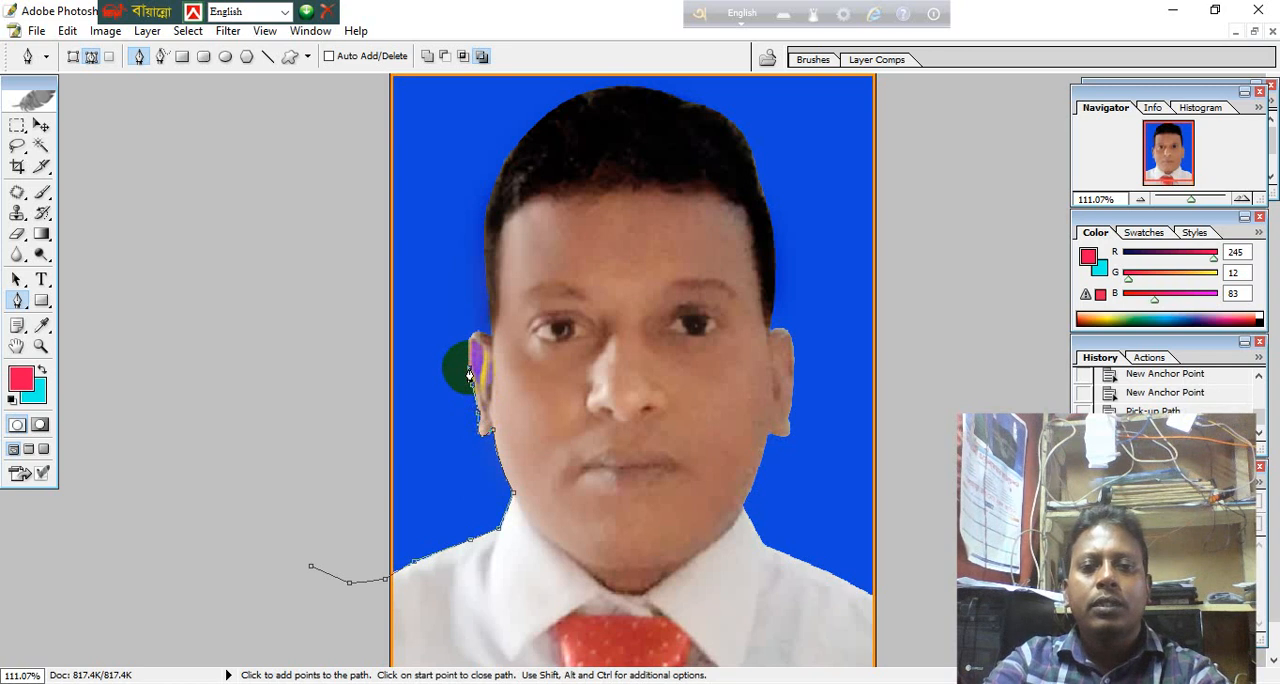
pyautogui.click(478, 330)
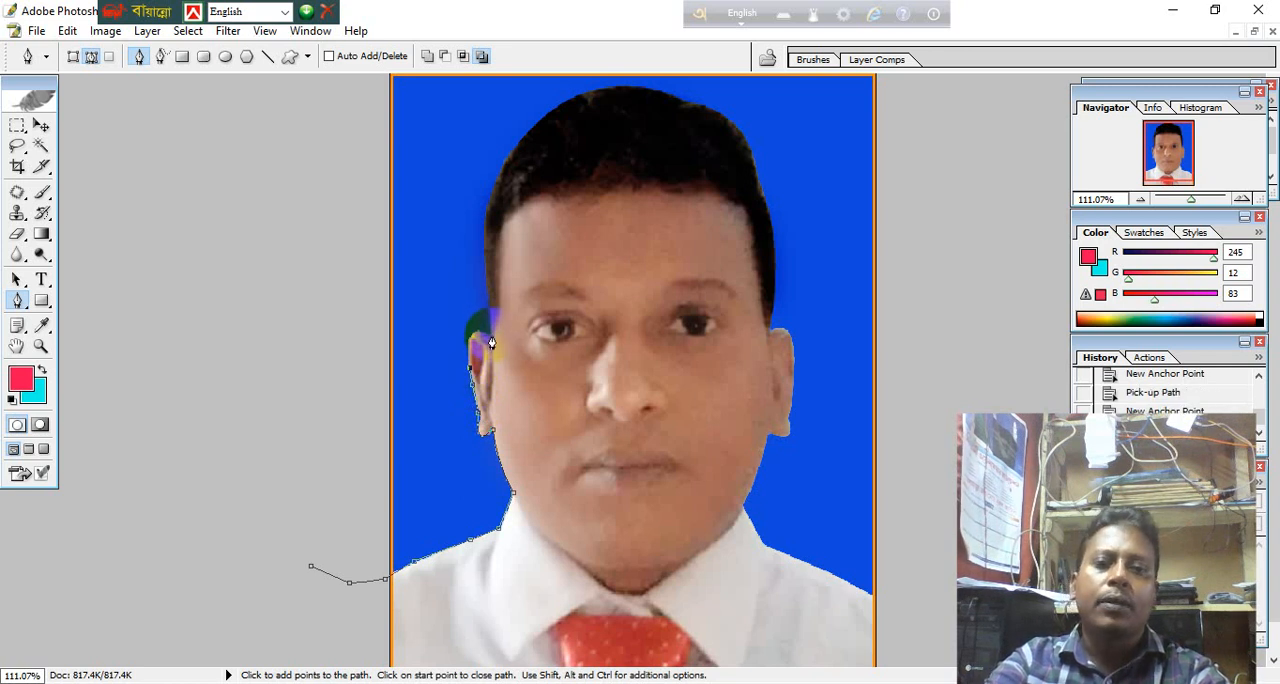
pyautogui.click(512, 343)
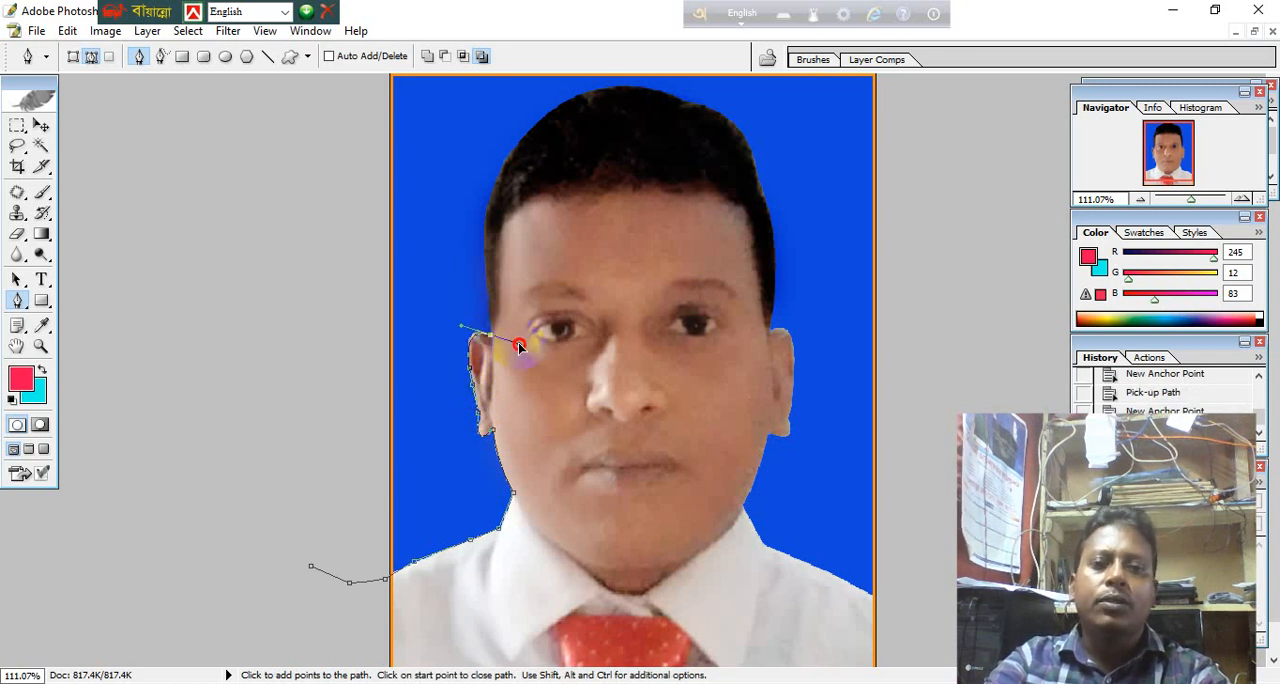
pyautogui.moveTo(519, 345); pyautogui.dragTo(499, 338)
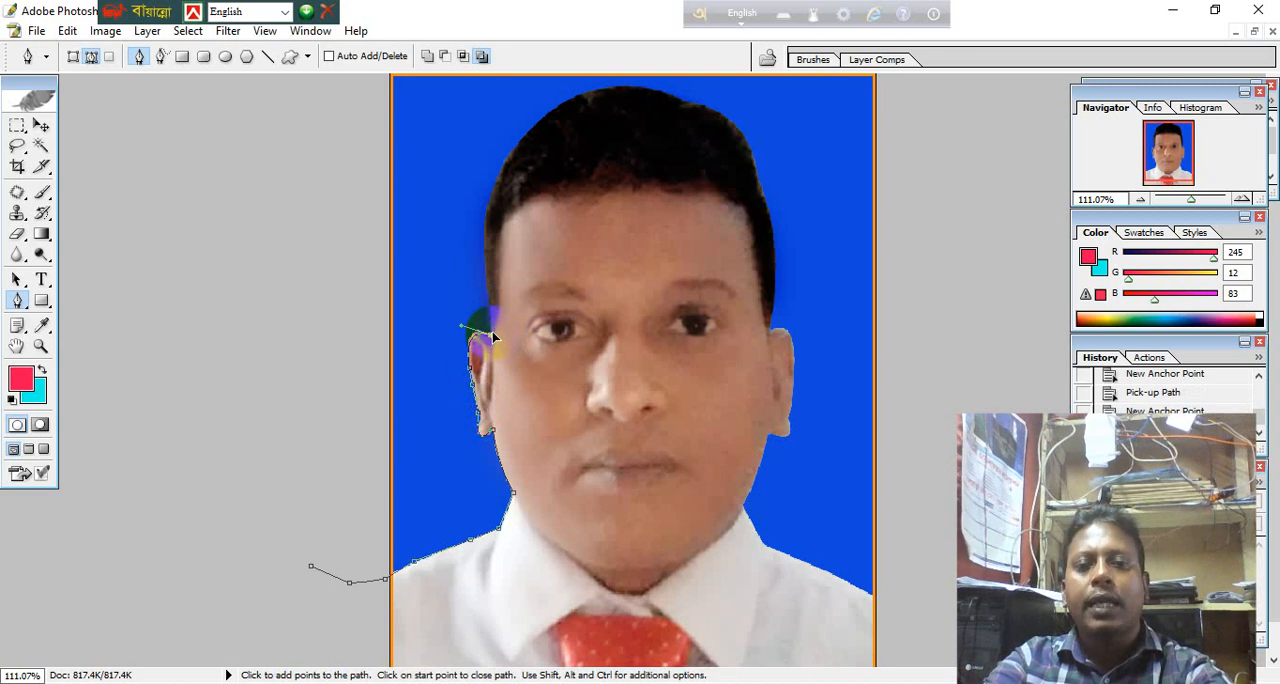
# Trace the hair outline from the left ear over the crown and down to the top of the right ear.
pyautogui.click(489, 279)
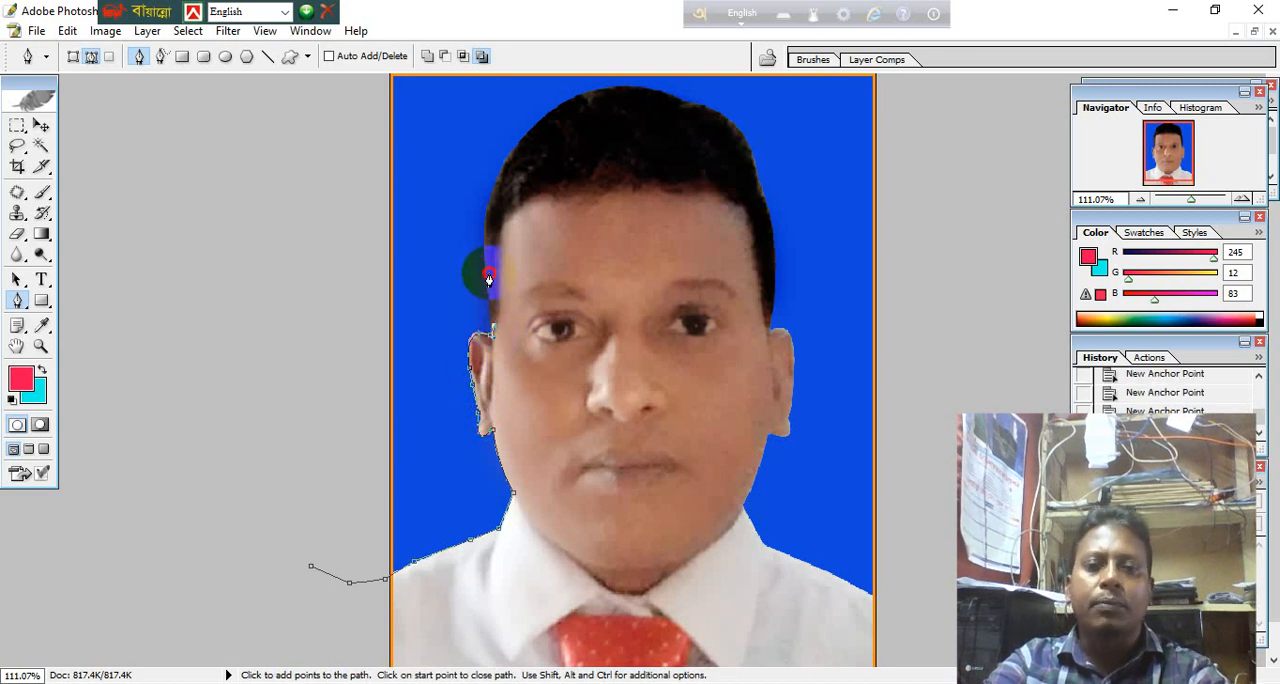
pyautogui.click(490, 243)
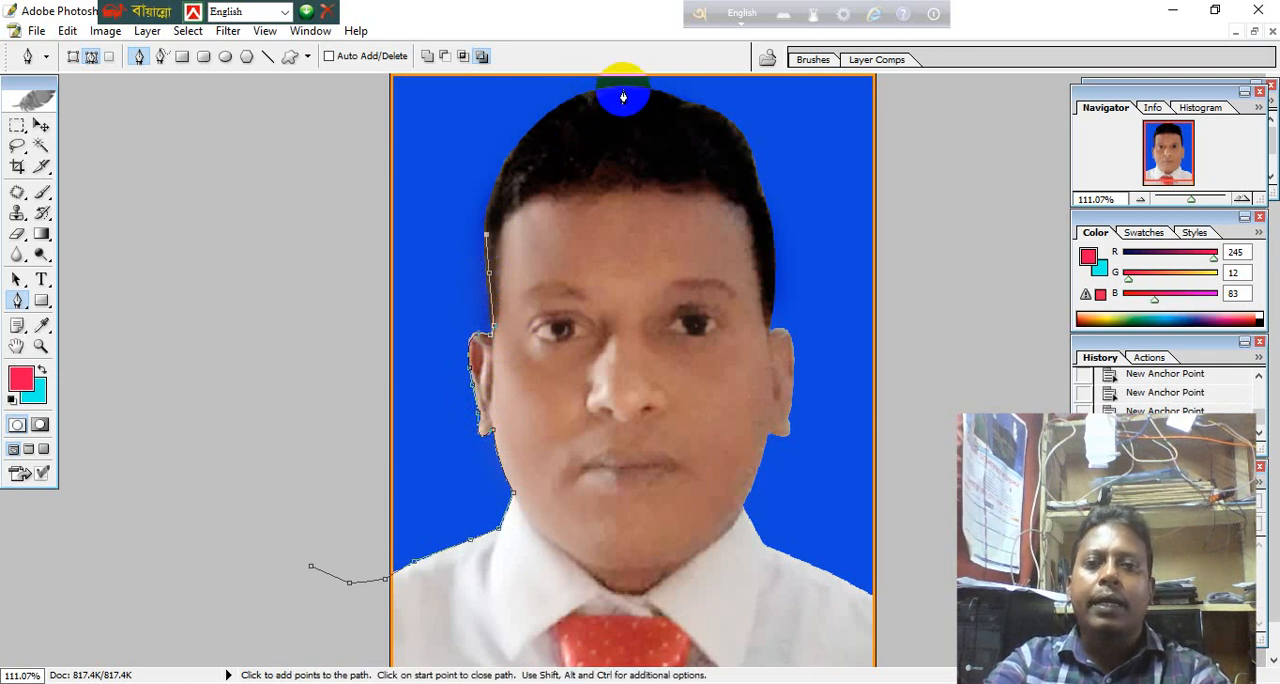
pyautogui.moveTo(624, 93); pyautogui.dragTo(752, 92)
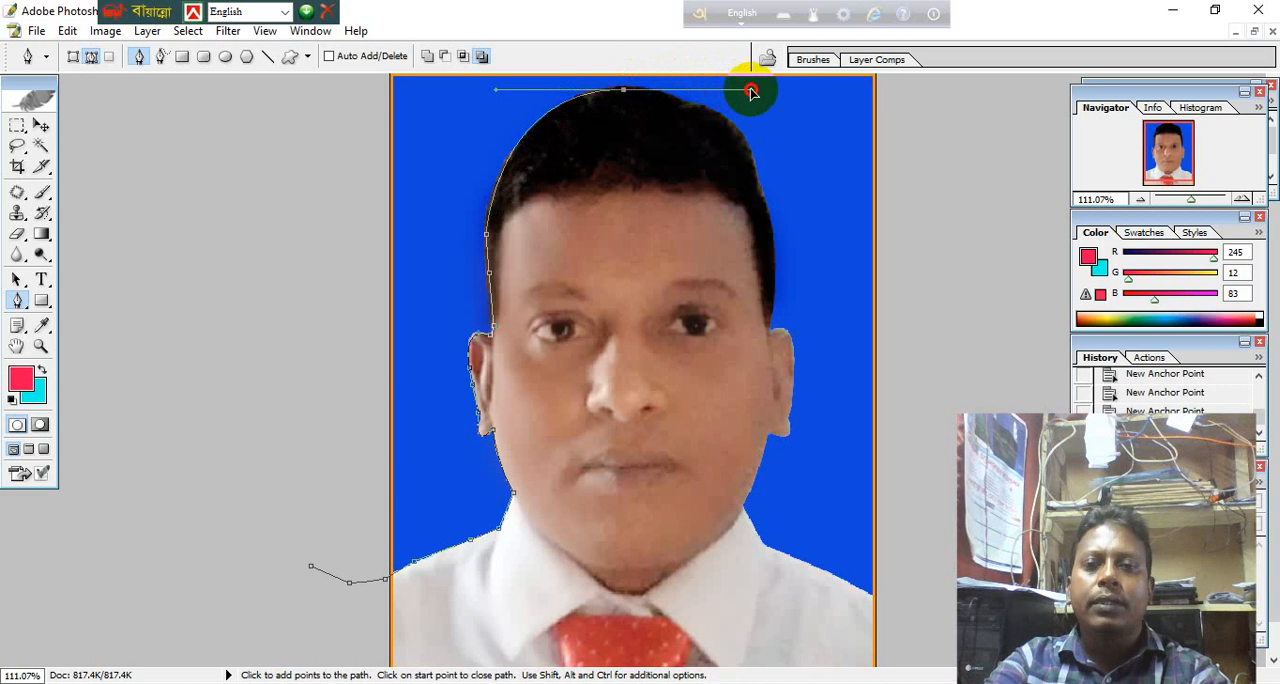
pyautogui.moveTo(752, 92); pyautogui.dragTo(625, 93)
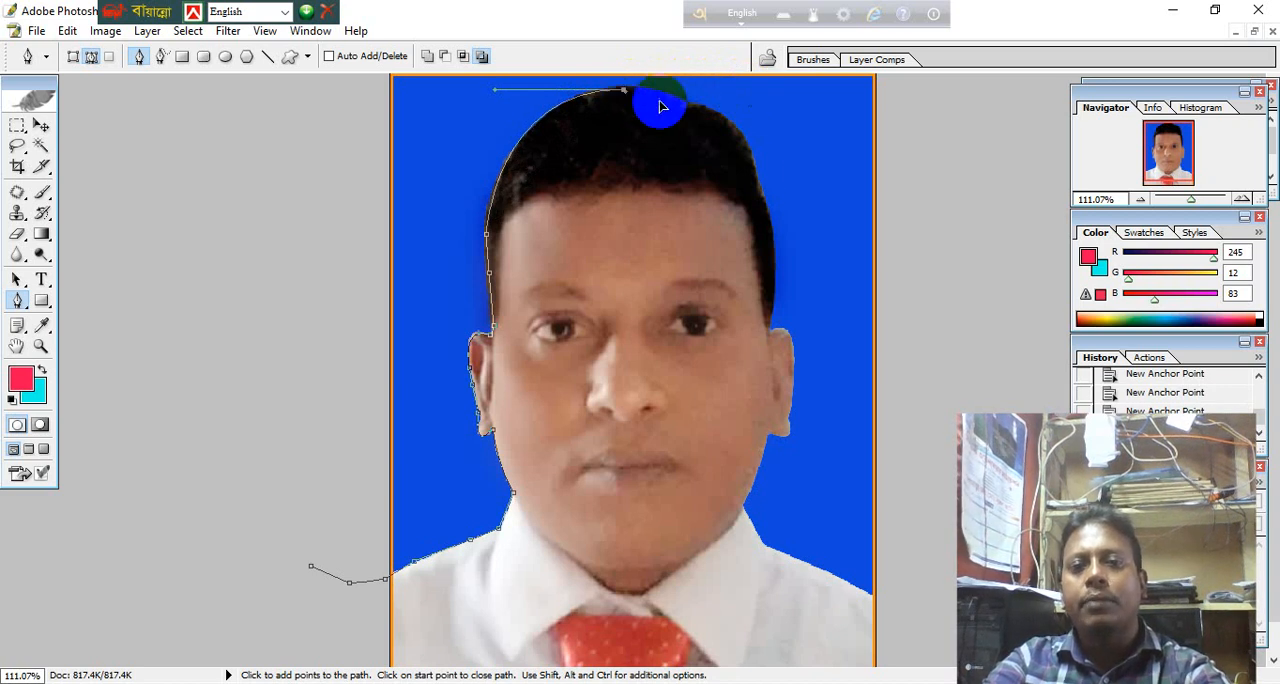
pyautogui.click(752, 176)
pyautogui.click(778, 231)
pyautogui.moveTo(778, 231); pyautogui.dragTo(758, 174)
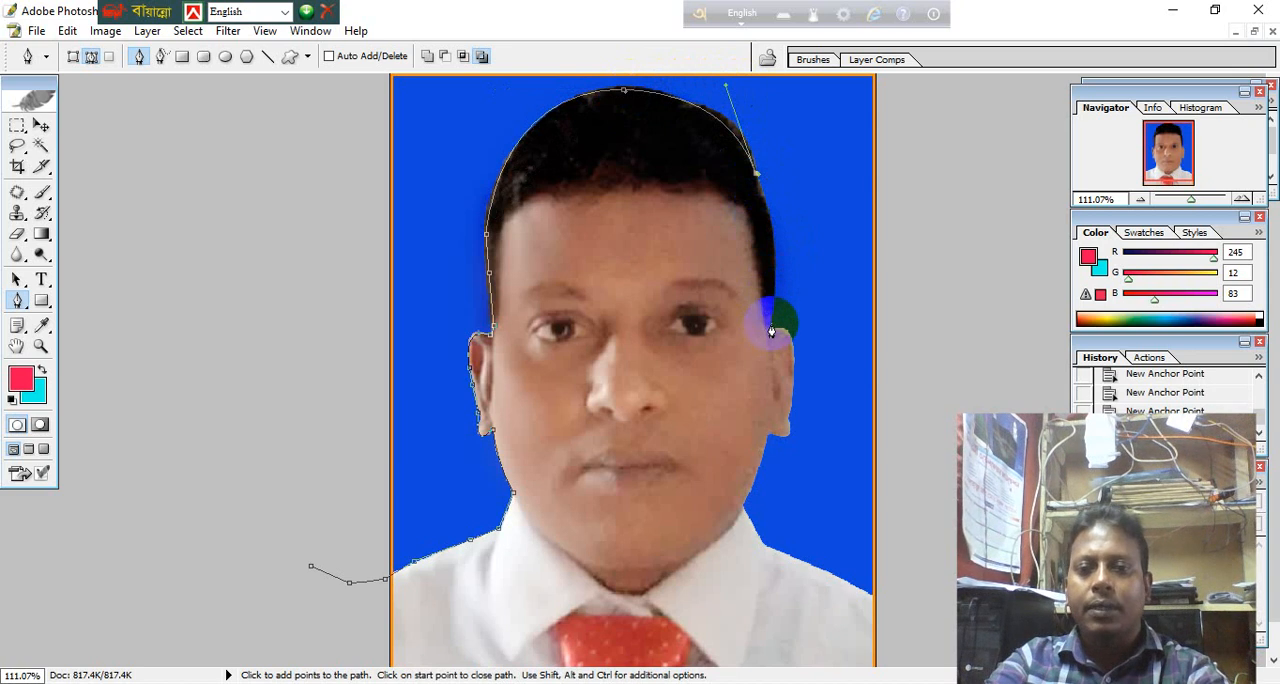
pyautogui.moveTo(771, 331)
pyautogui.mouseDown()
pyautogui.moveTo(760, 395)
pyautogui.moveTo(770, 328)
pyautogui.mouseUp()
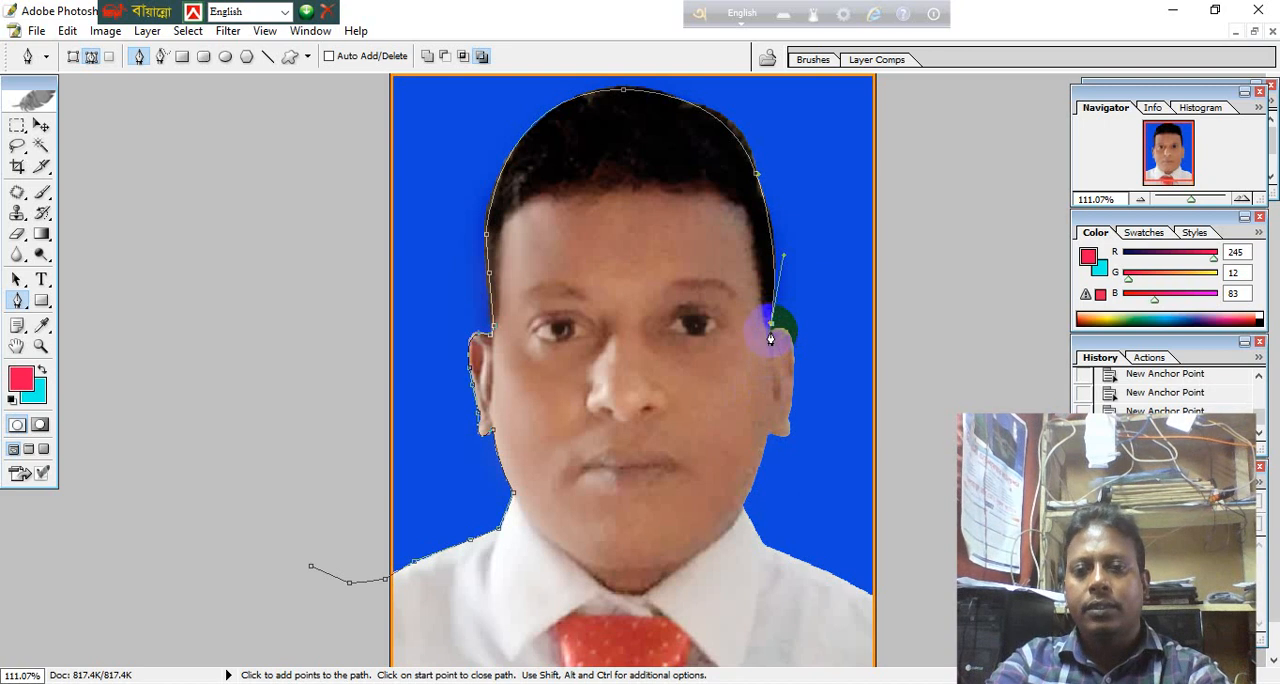
# Trace around the ear on the photo's right side down to where the earlobe meets the jaw.
pyautogui.click(770, 331)
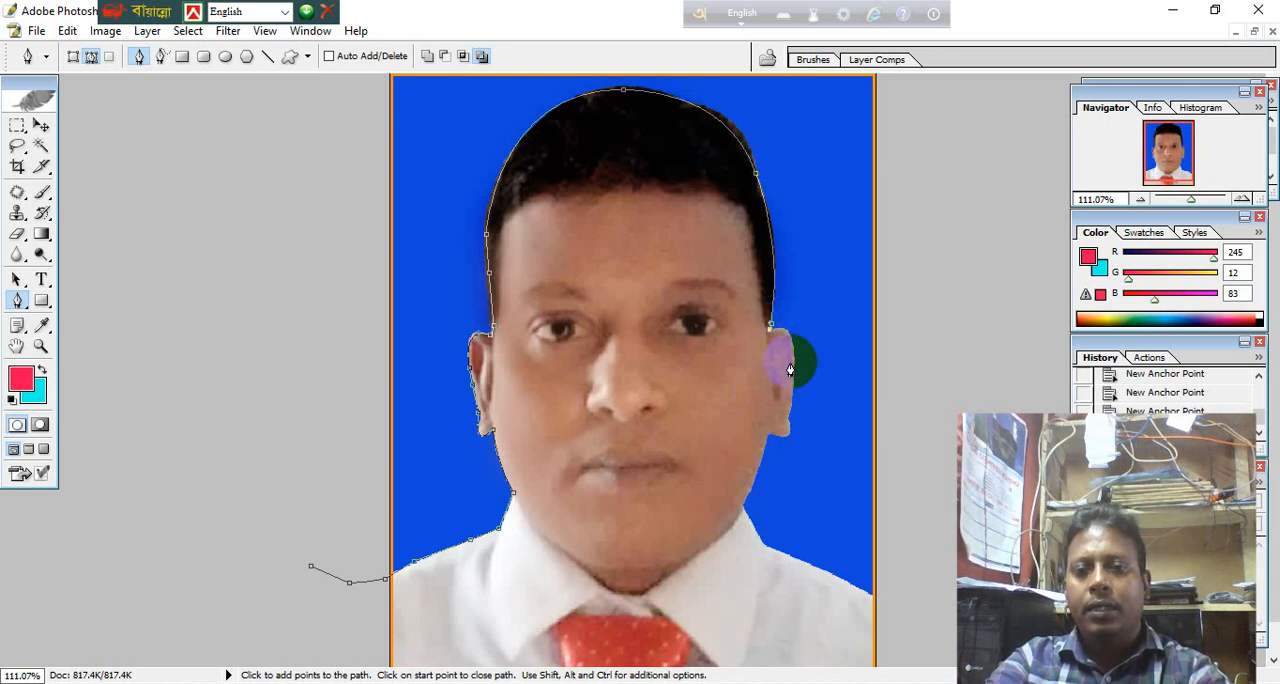
pyautogui.moveTo(790, 370); pyautogui.dragTo(784, 406)
pyautogui.keyDown('alt'); pyautogui.click(793, 364); pyautogui.keyUp('alt')
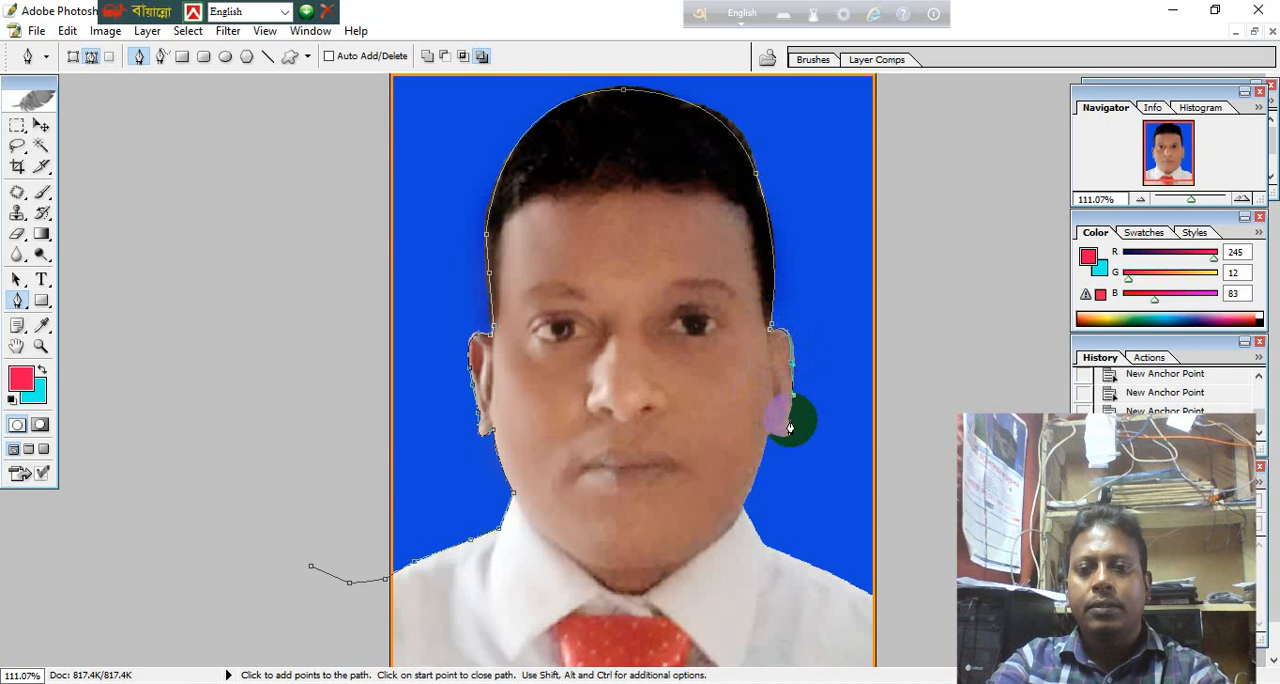
pyautogui.click(786, 420)
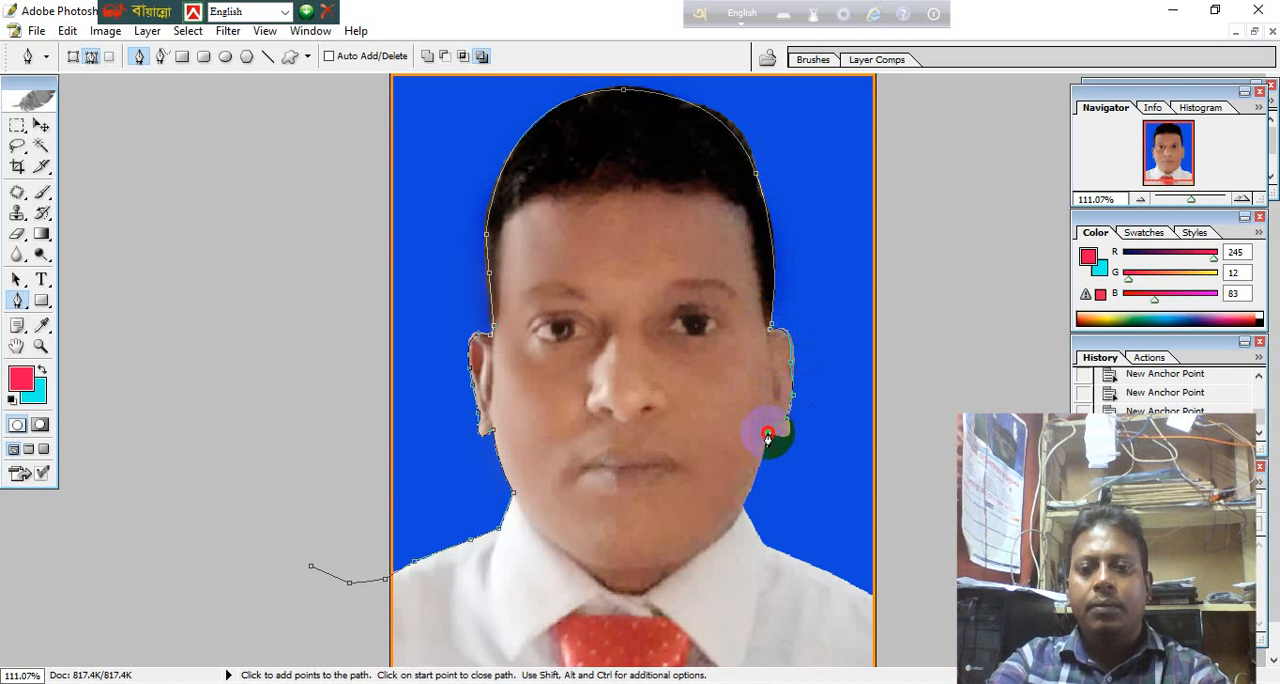
pyautogui.moveTo(767, 436); pyautogui.dragTo(741, 417)
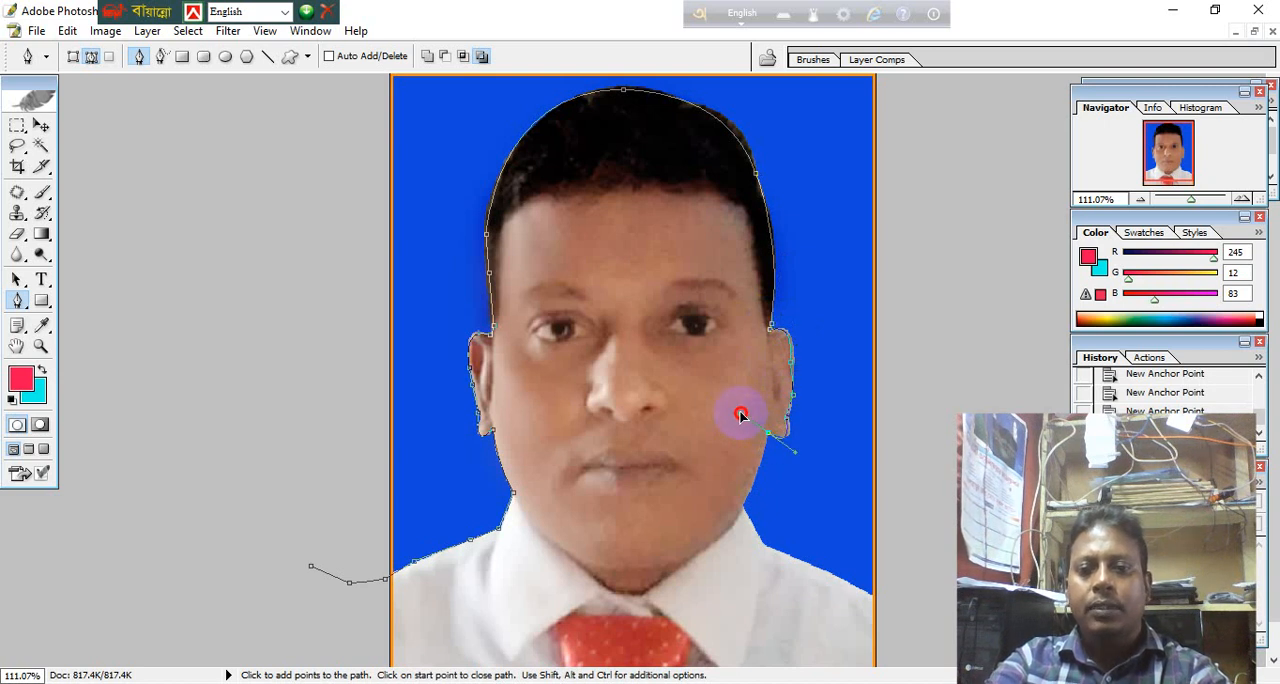
pyautogui.keyDown('alt'); pyautogui.click(768, 434); pyautogui.keyUp('alt')
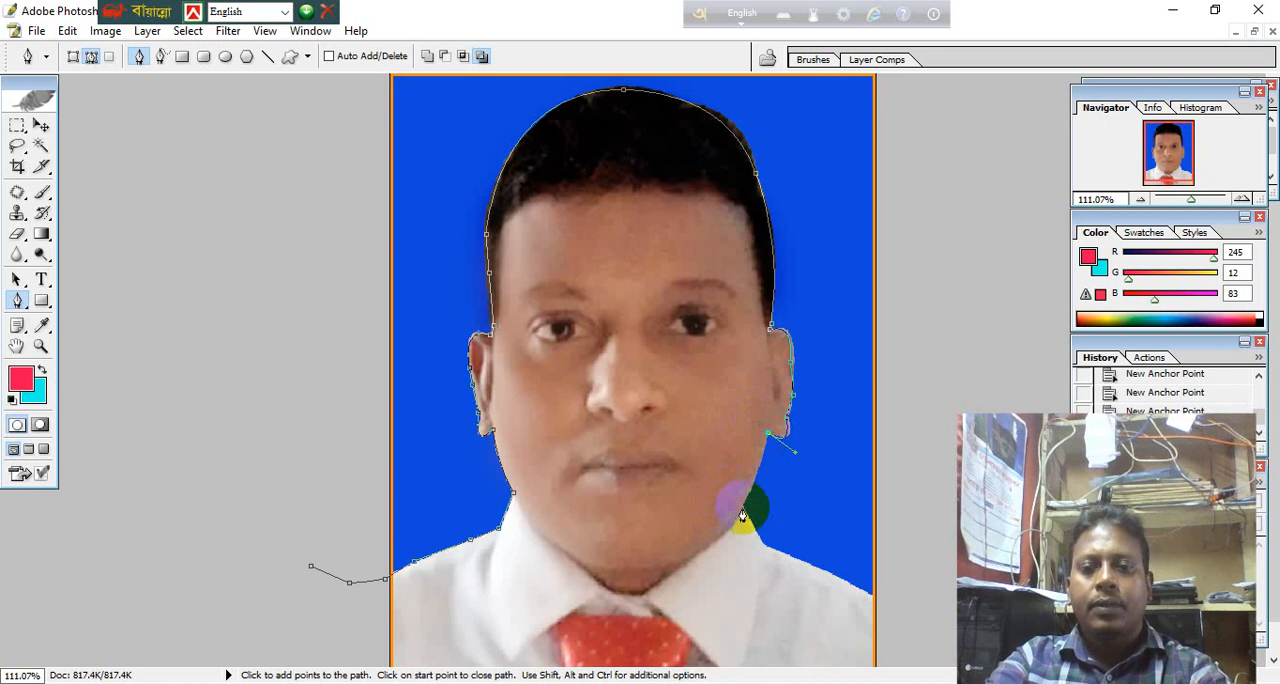
# Continue the path along the right jaw, collar and shoulder to just beyond the photo's right edge.
pyautogui.moveTo(740, 513); pyautogui.dragTo(727, 530)
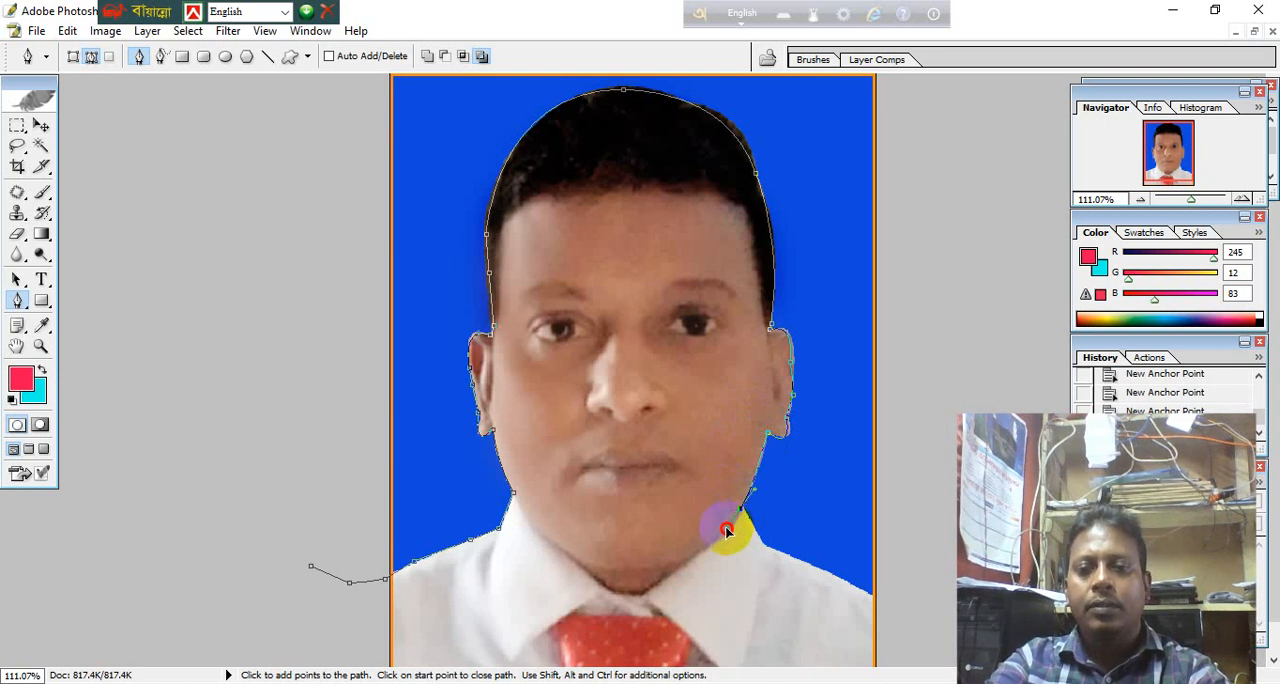
pyautogui.keyDown('alt'); pyautogui.click(742, 512); pyautogui.keyUp('alt')
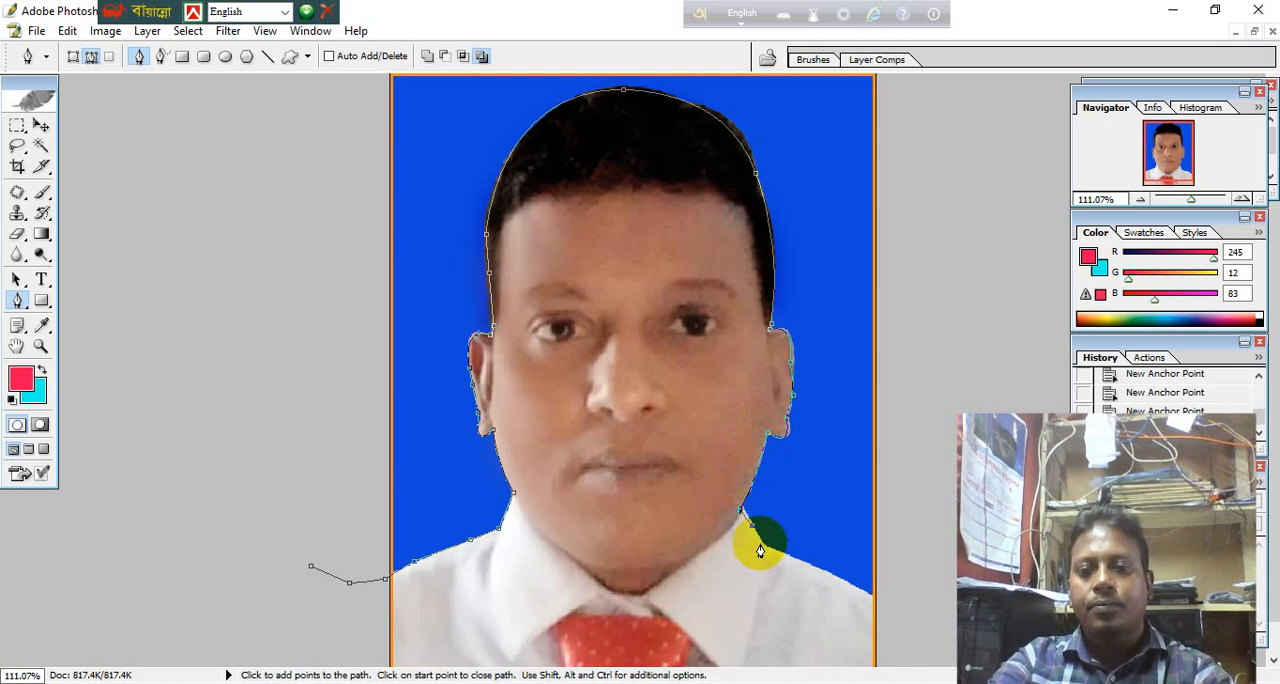
pyautogui.click(786, 558)
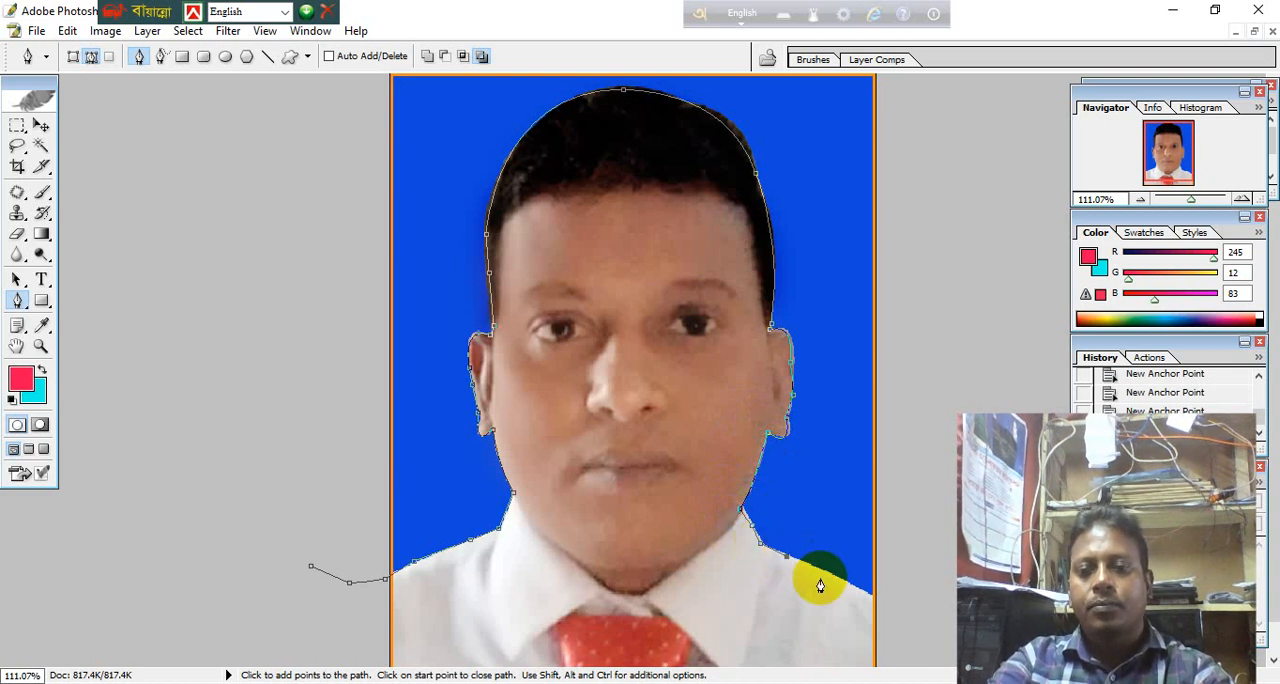
pyautogui.click(830, 573)
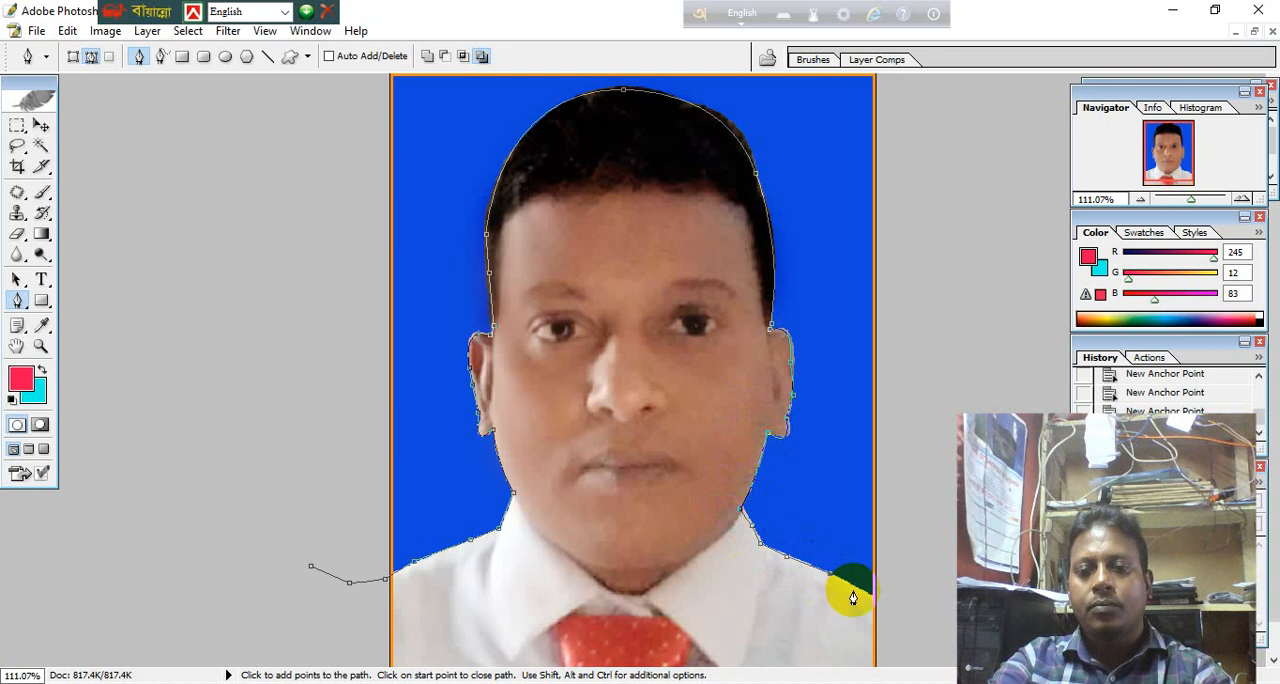
pyautogui.click(874, 596)
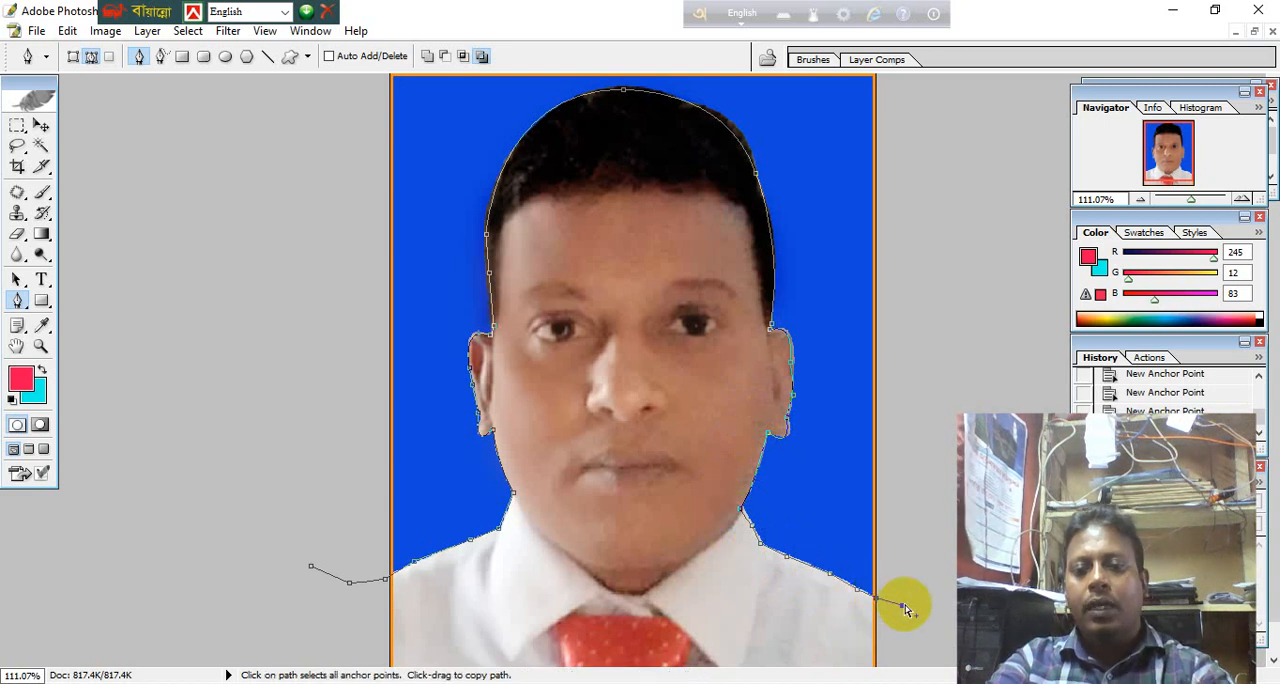
# Close the path with a wide loop outside the photo, over its top, and convert it into a selection of the blue background.
pyautogui.hotkey('ctrl', '0')
pyautogui.click(947, 296)
pyautogui.click(895, 128)
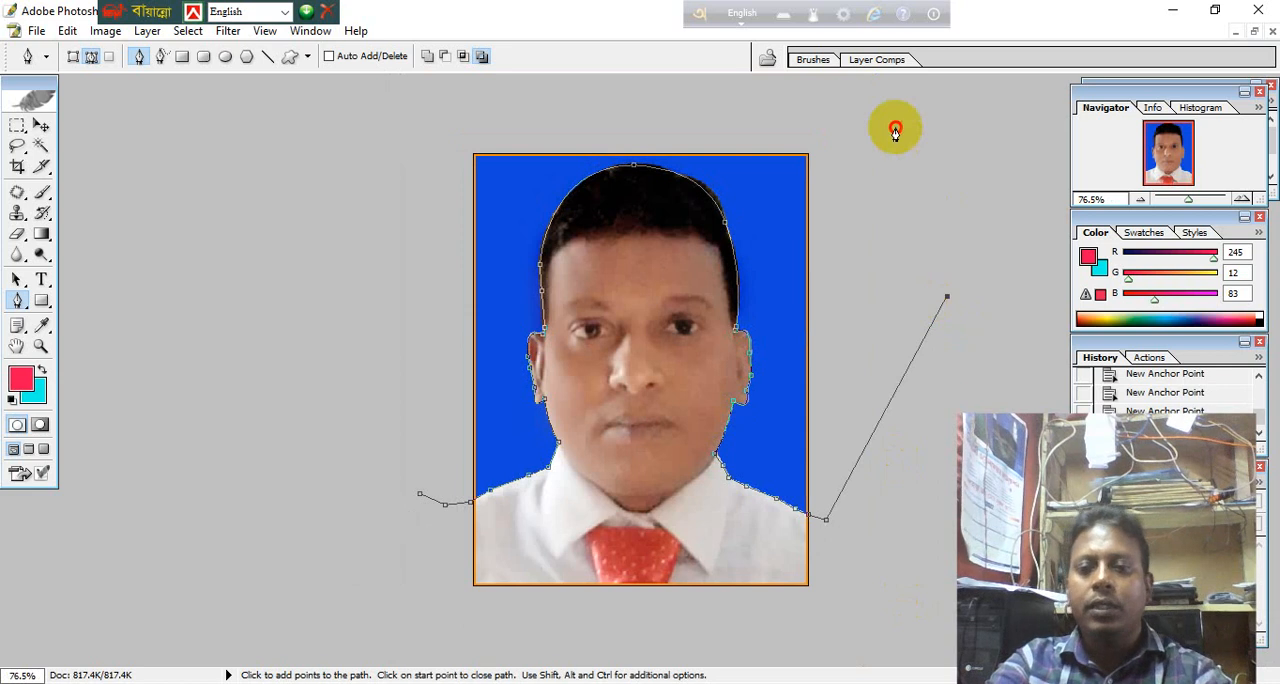
pyautogui.click(778, 85)
pyautogui.click(497, 99)
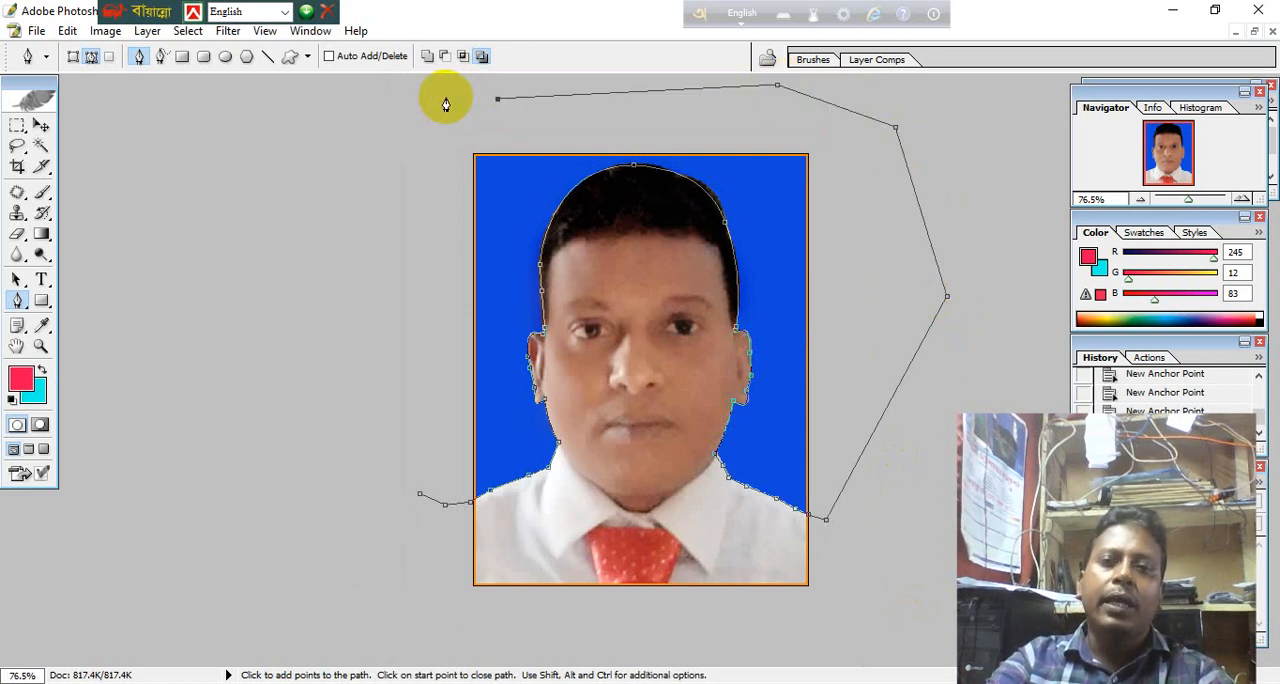
pyautogui.click(352, 140)
pyautogui.click(341, 294)
pyautogui.click(358, 392)
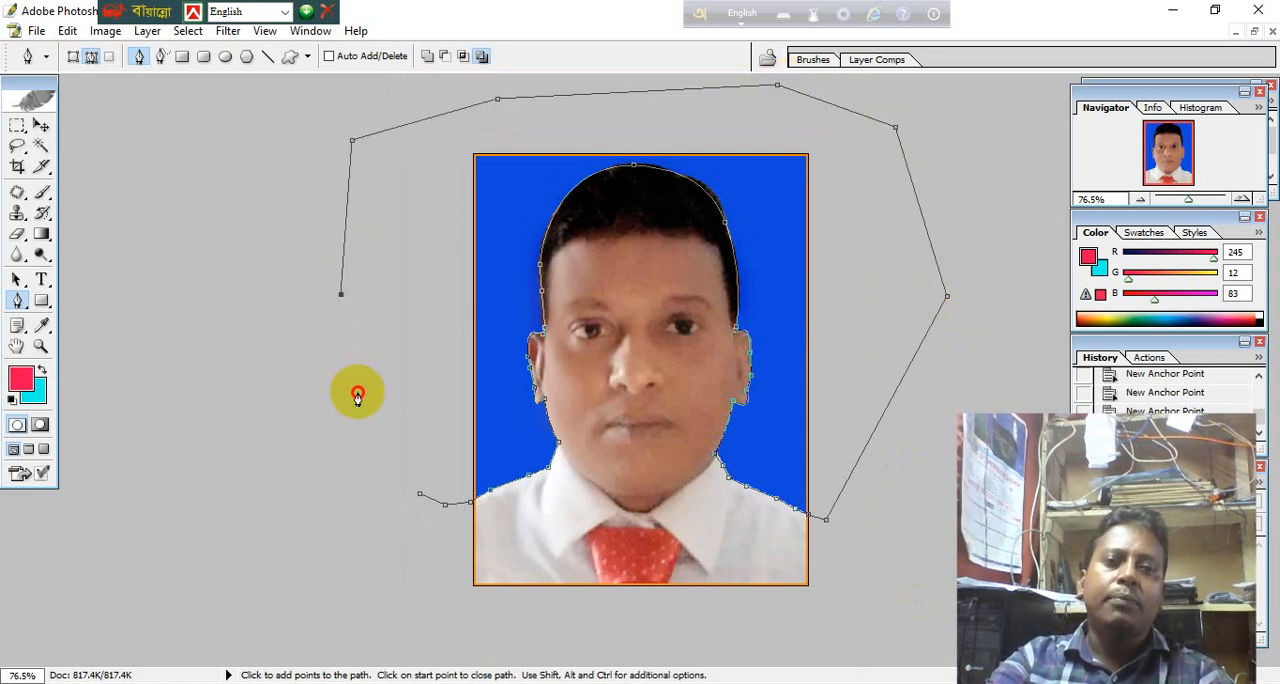
pyautogui.click(378, 442)
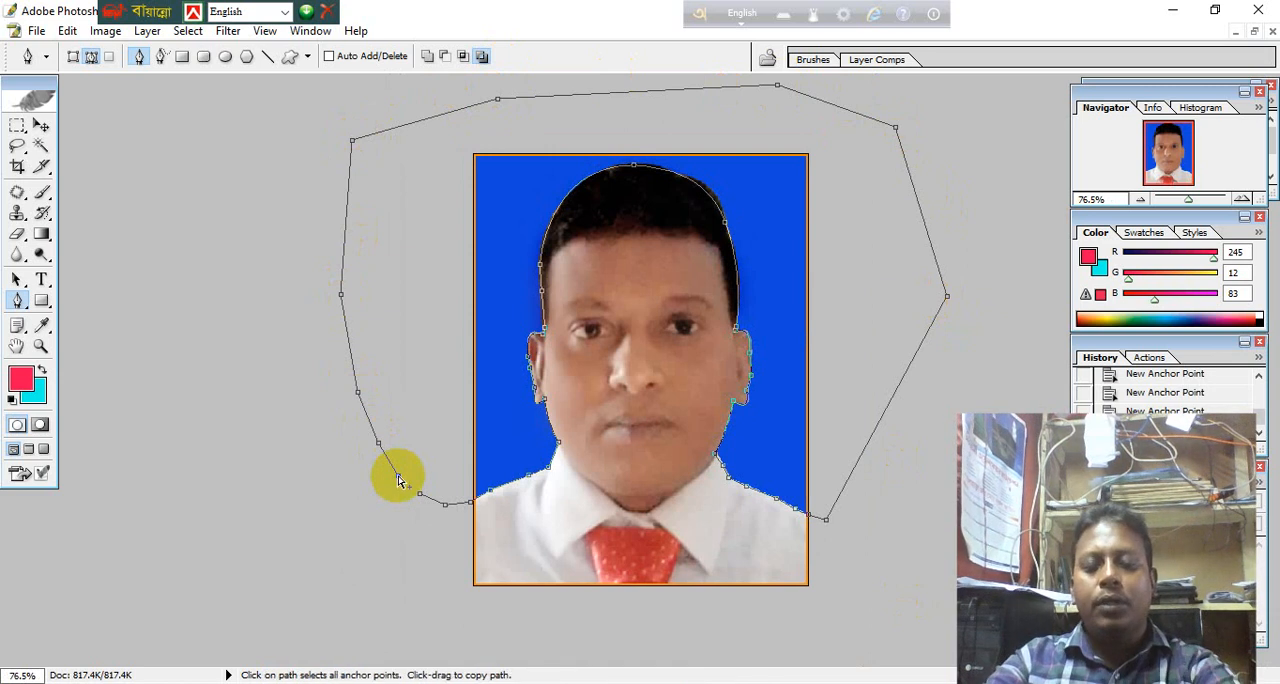
pyautogui.hotkey('ctrl', 'Return')
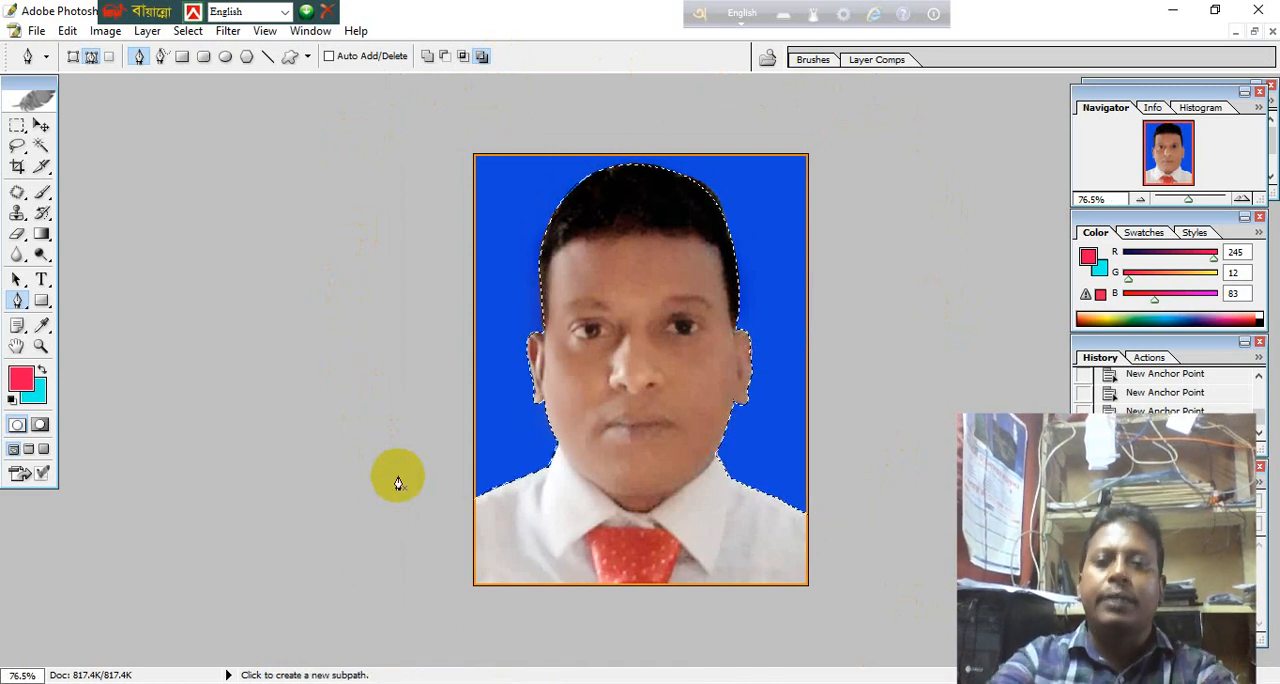
# Set the background color to bright cyan 19FFF1 and return to the Pen tool.
pyautogui.click(40, 393)
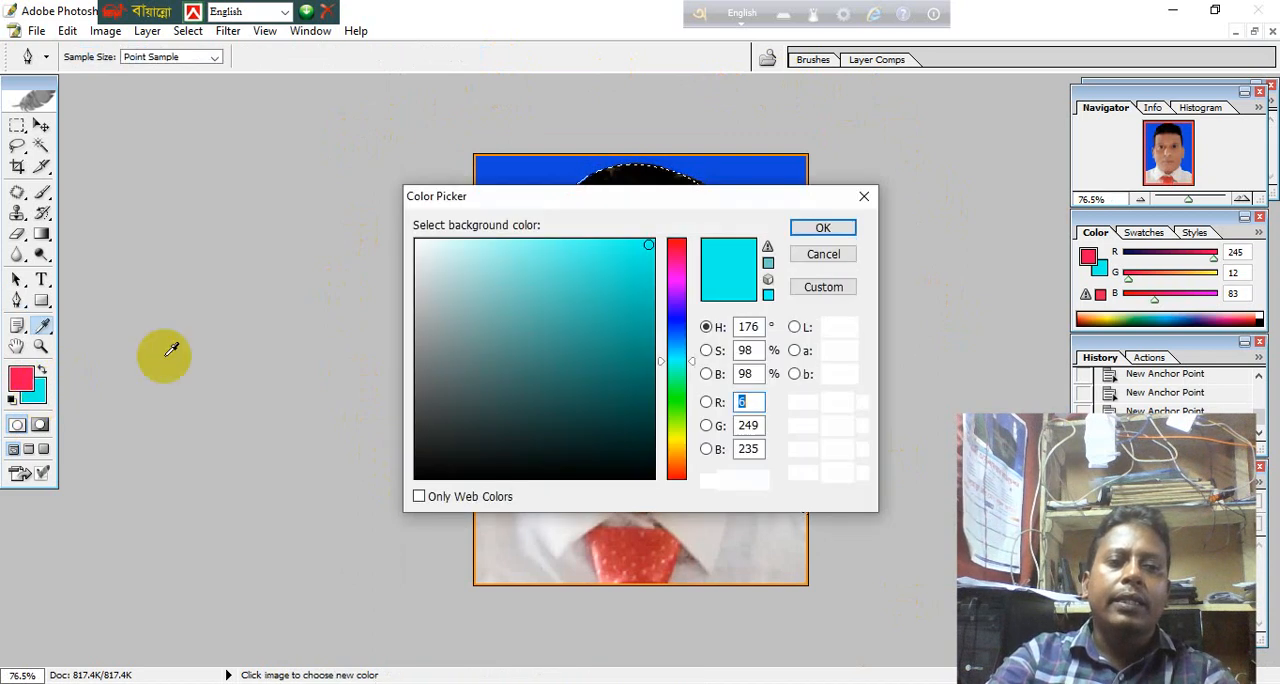
pyautogui.click(817, 229)
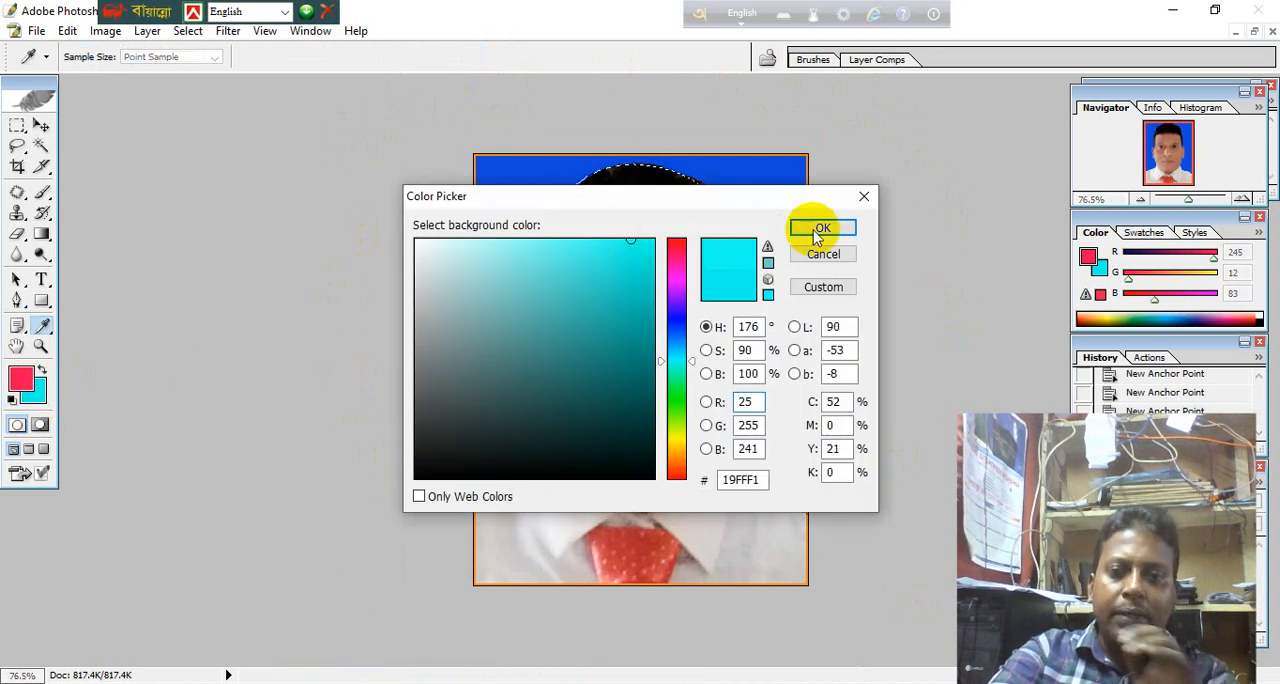
pyautogui.press('p')
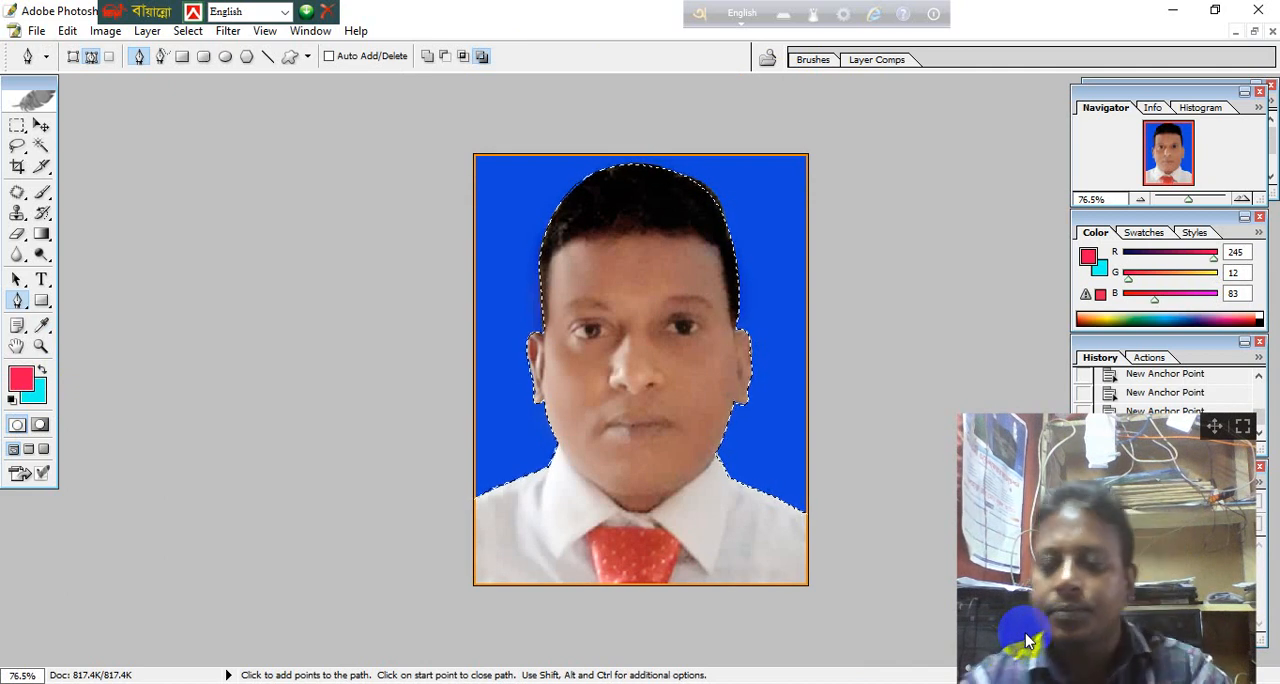
# Clear the selected blue background to the cyan background color and remove the selection.
pyautogui.hotkey('ctrl', 'shift', 'i')
pyautogui.press('Delete')
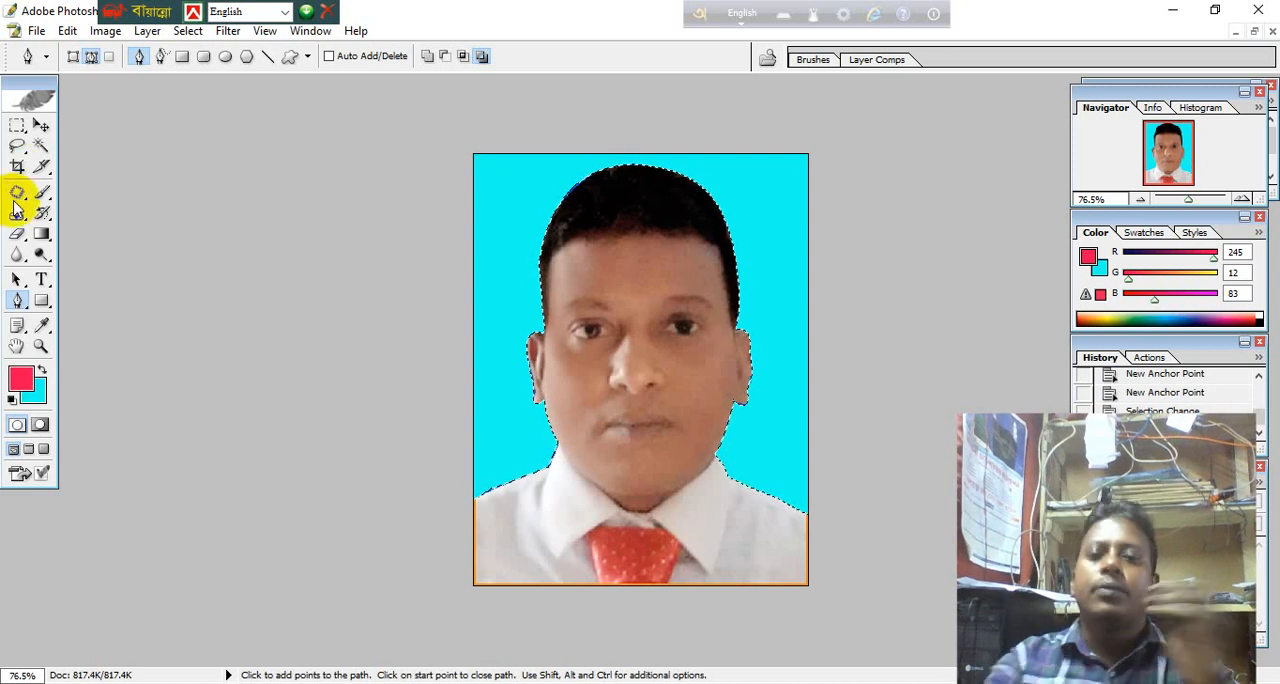
pyautogui.click(41, 146)
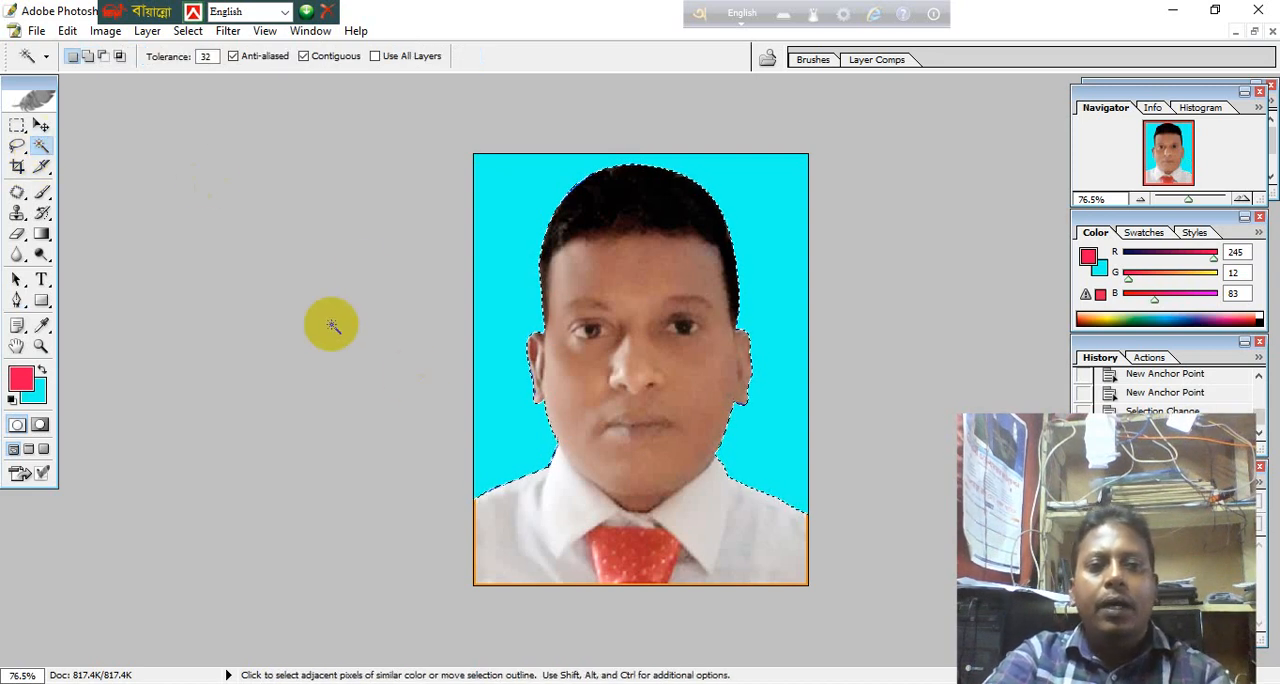
pyautogui.click(368, 272)
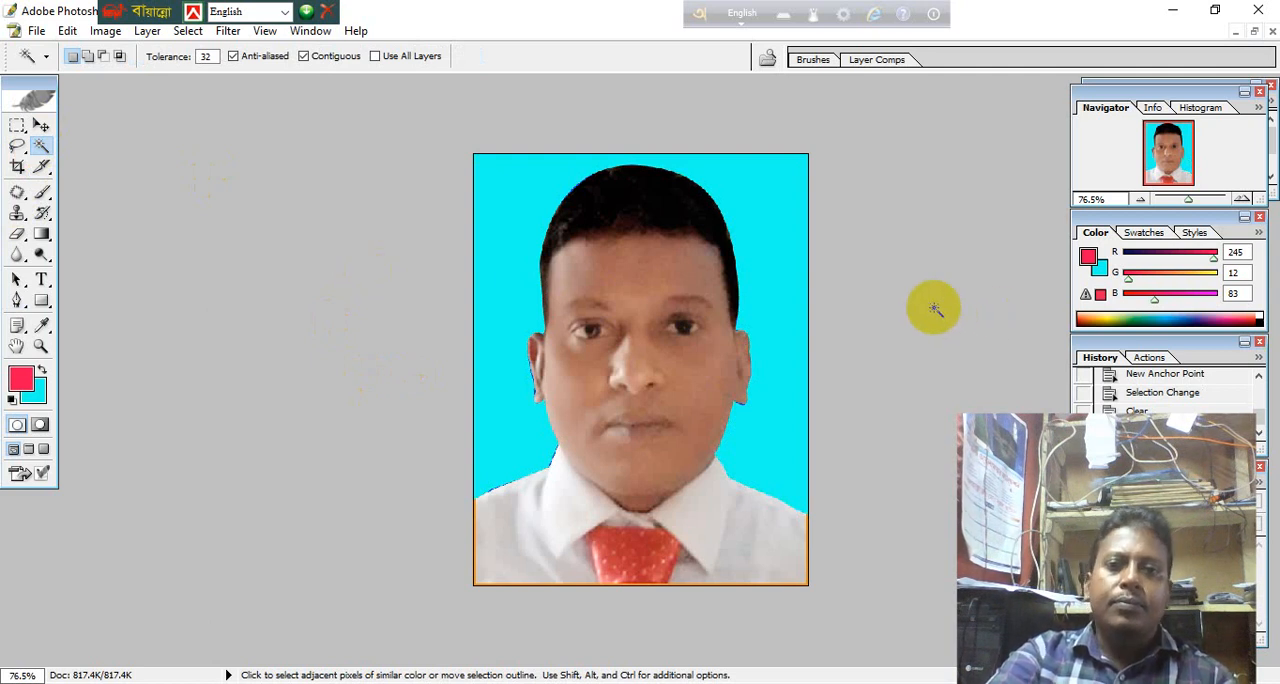
# Activate the Brush tool and set its size to 70 for retouching the face.
pyautogui.hotkey('ctrl', '-')
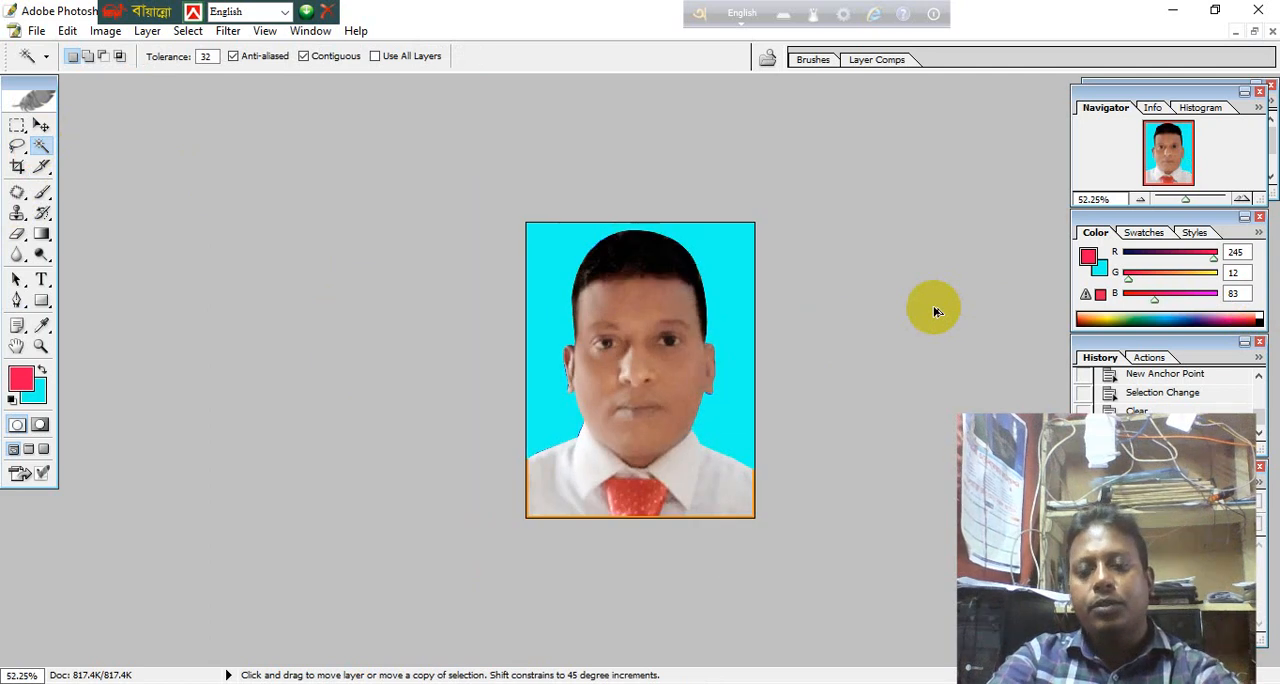
pyautogui.hotkey('ctrl', '0')
pyautogui.hotkey('ctrl', '+')
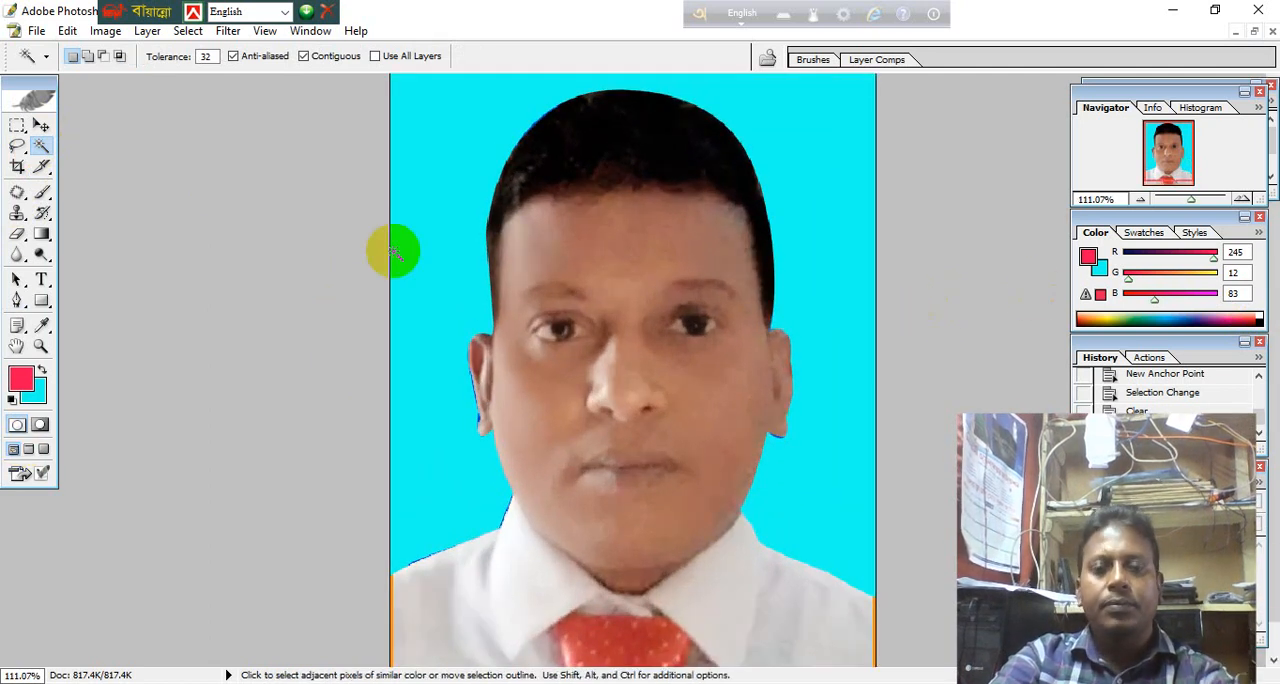
pyautogui.click(42, 192)
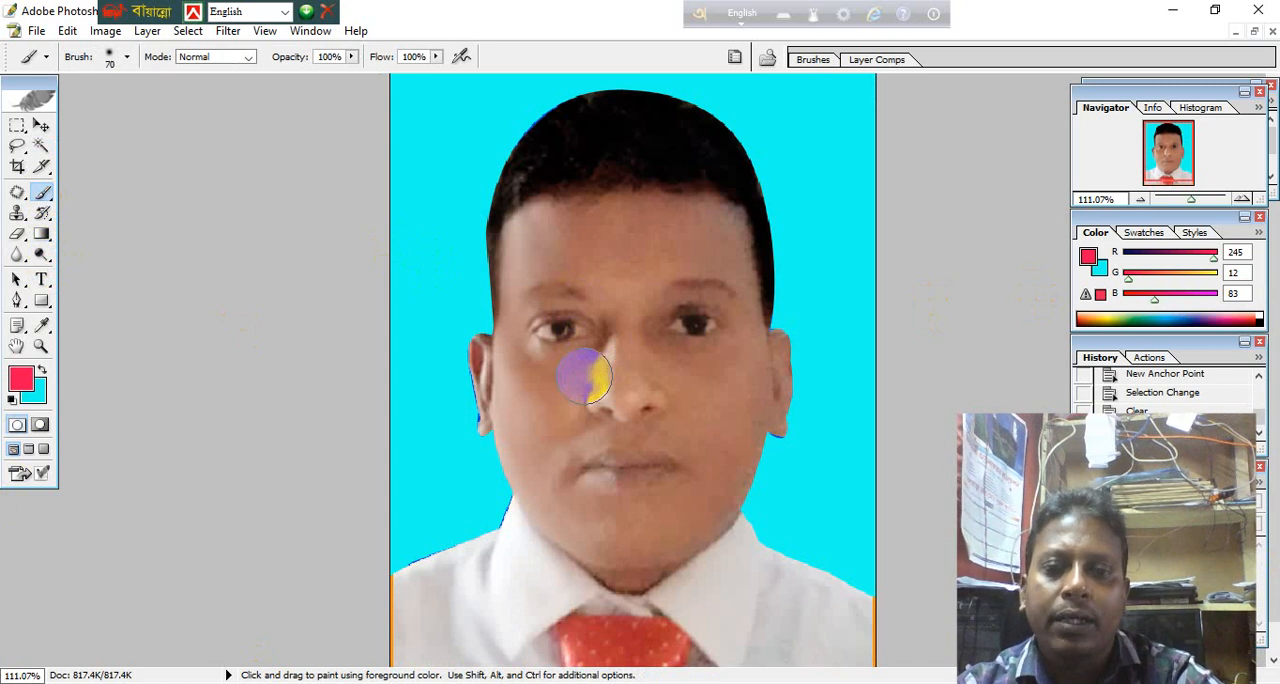
pyautogui.press(']')
pyautogui.press(']')
pyautogui.press(']')
pyautogui.press(']')
pyautogui.press(']')
pyautogui.press(']')
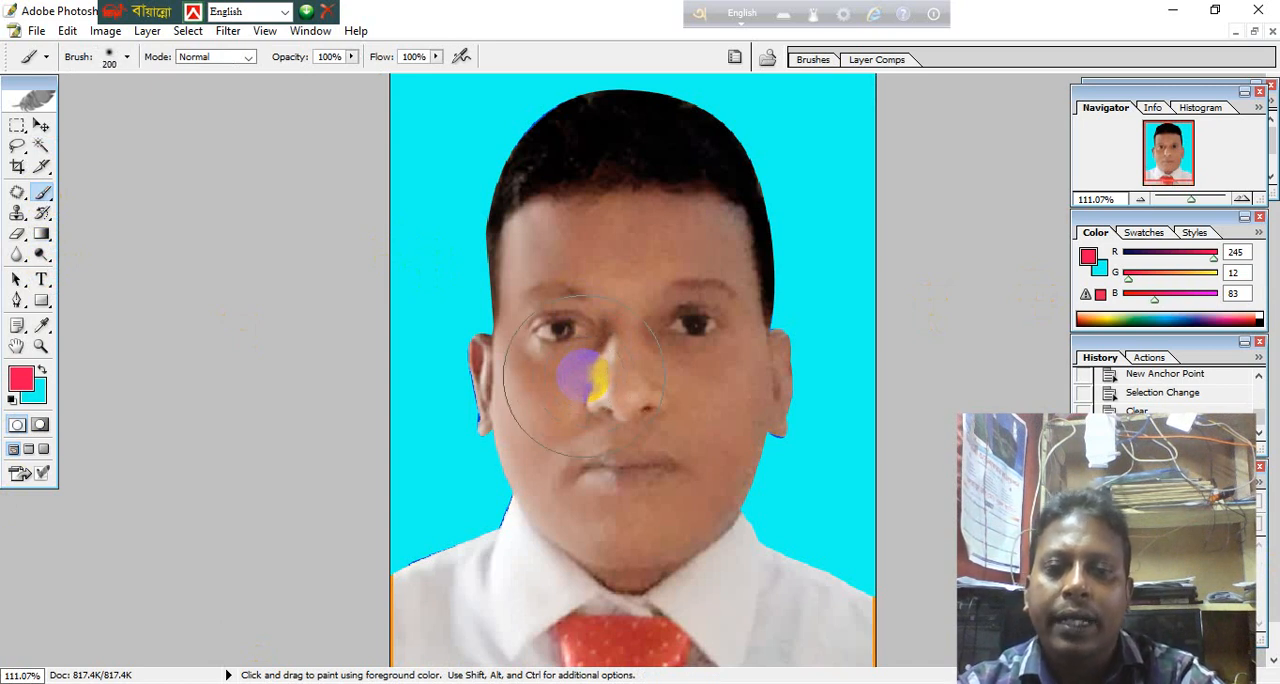
pyautogui.press('[')
pyautogui.press('[')
pyautogui.press('[')
pyautogui.press('[')
pyautogui.press('[')
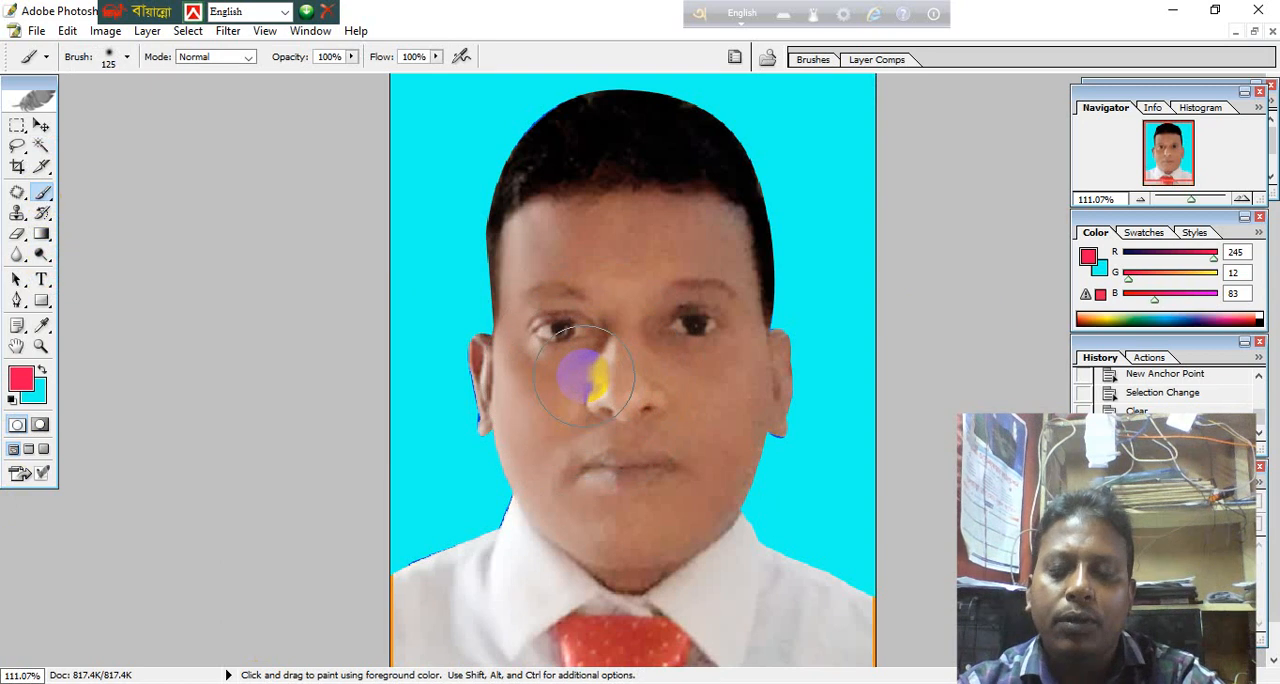
pyautogui.press('[')
pyautogui.press('[')
pyautogui.press(']')
pyautogui.press(']')
pyautogui.press(']')
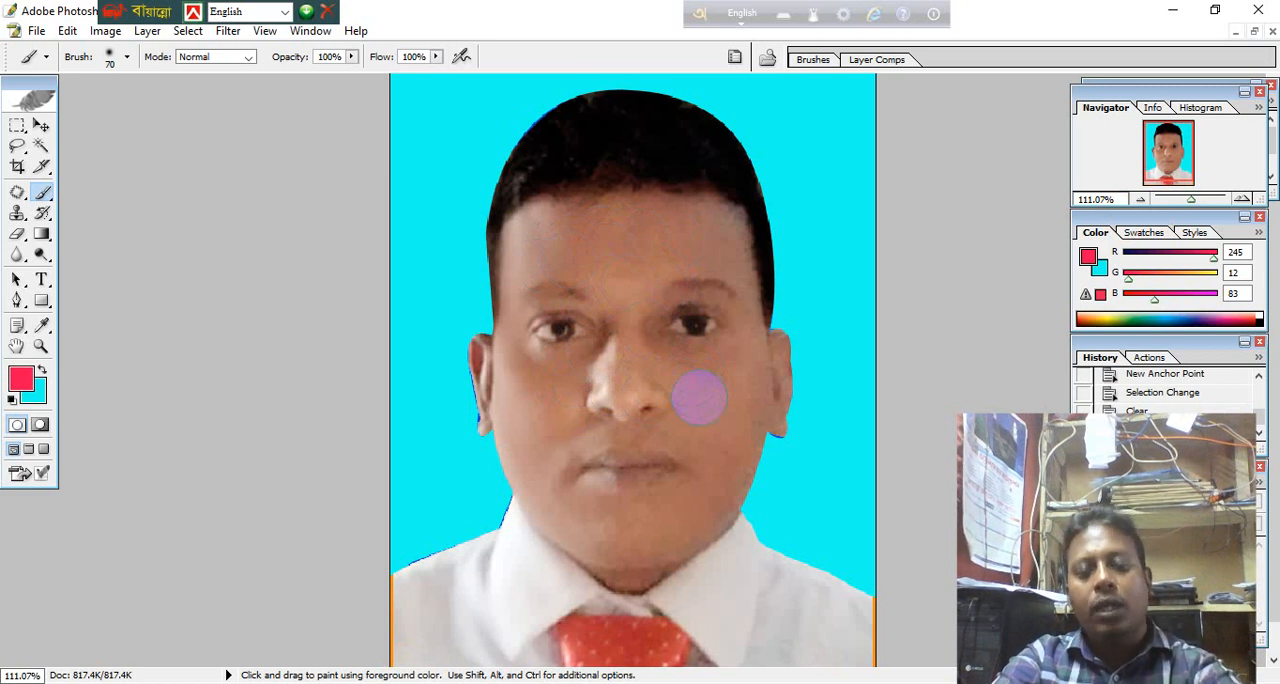
# Try smoothing the forehead with a full-opacity brush stroke in a skin tone sampled from the cheek.
pyautogui.keyDown('alt'); pyautogui.click(698, 397); pyautogui.keyUp('alt')
pyautogui.hotkey('ctrl', 'd')
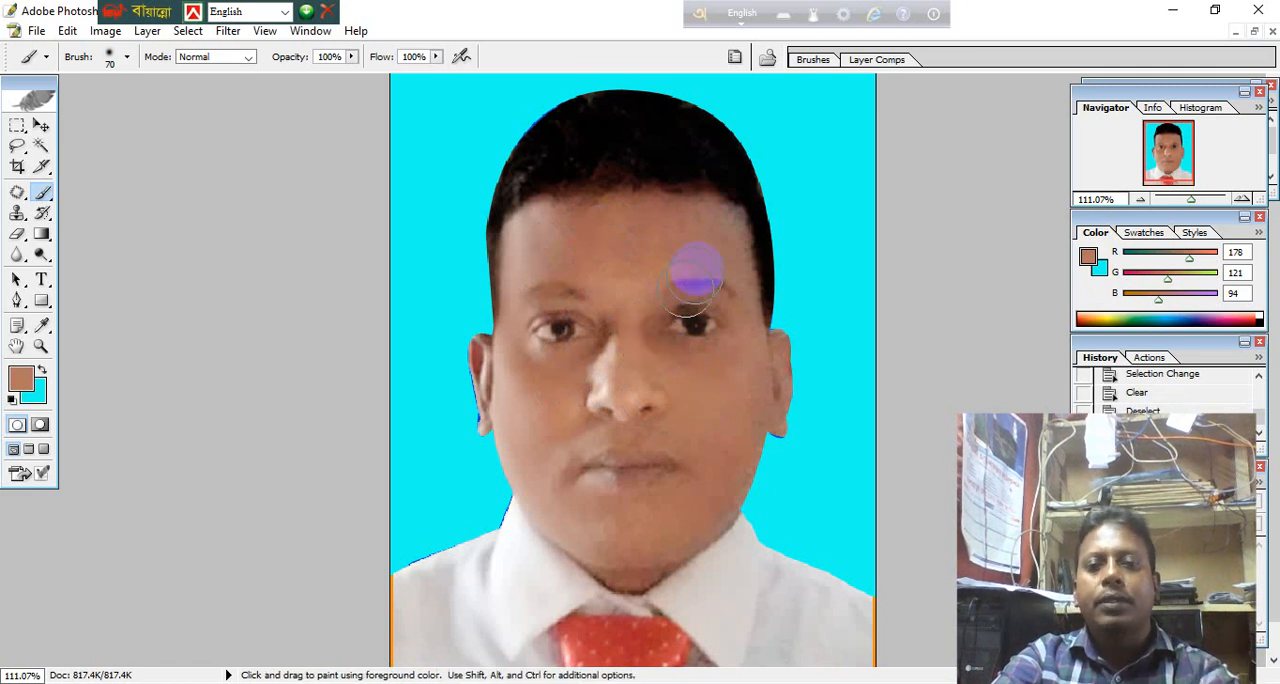
pyautogui.moveTo(708, 224); pyautogui.dragTo(566, 223)
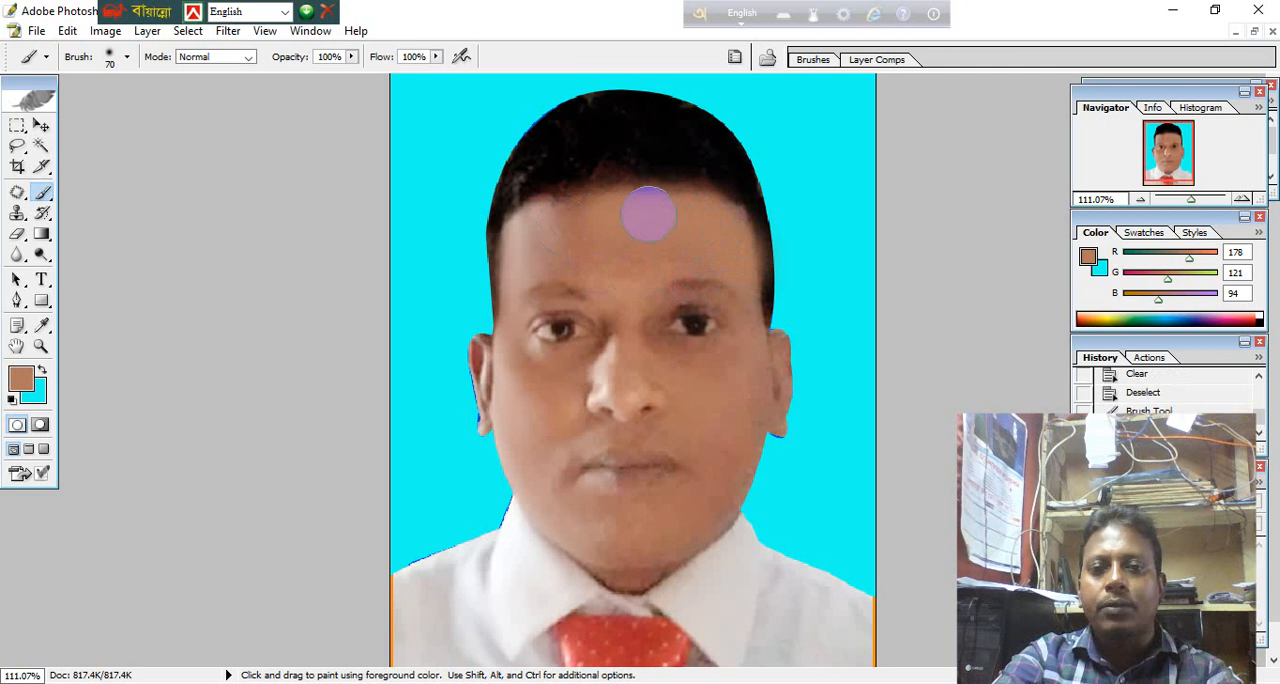
pyautogui.hotkey('ctrl', 'z')
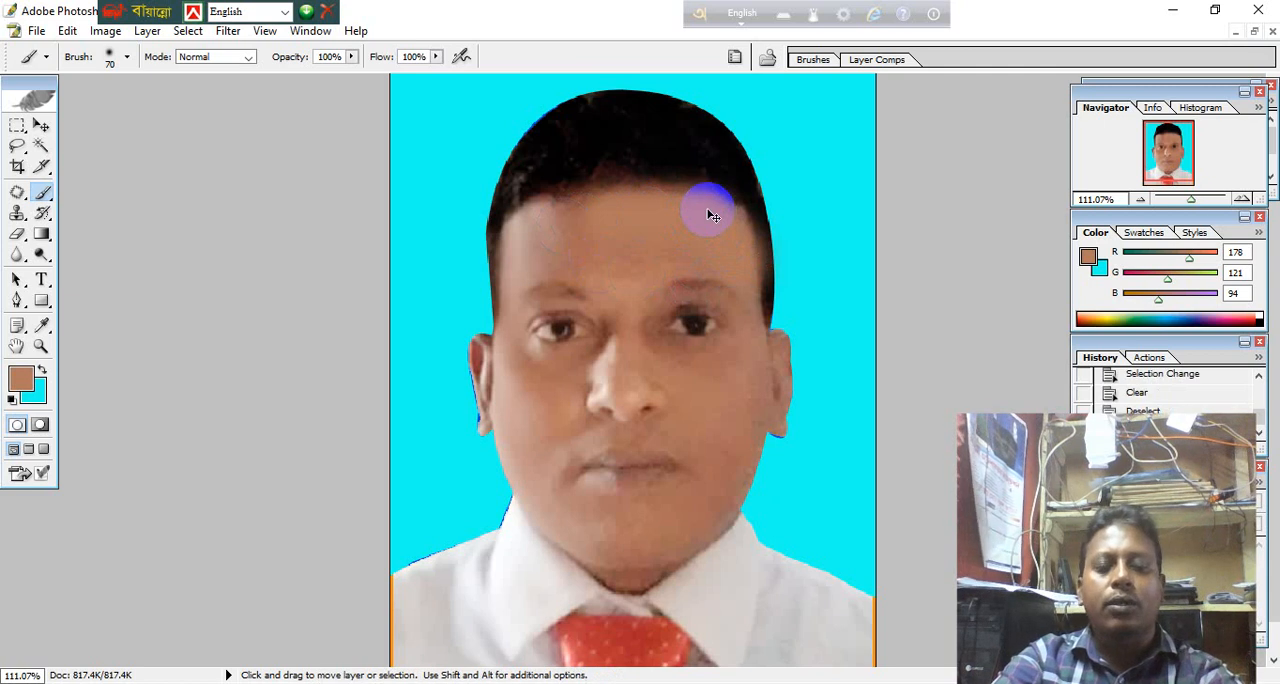
# Set the brush opacity to 29% and flow to 30%, and sample the skin tone of the cheek on the photo's right.
pyautogui.click(352, 57)
pyautogui.click(297, 75)
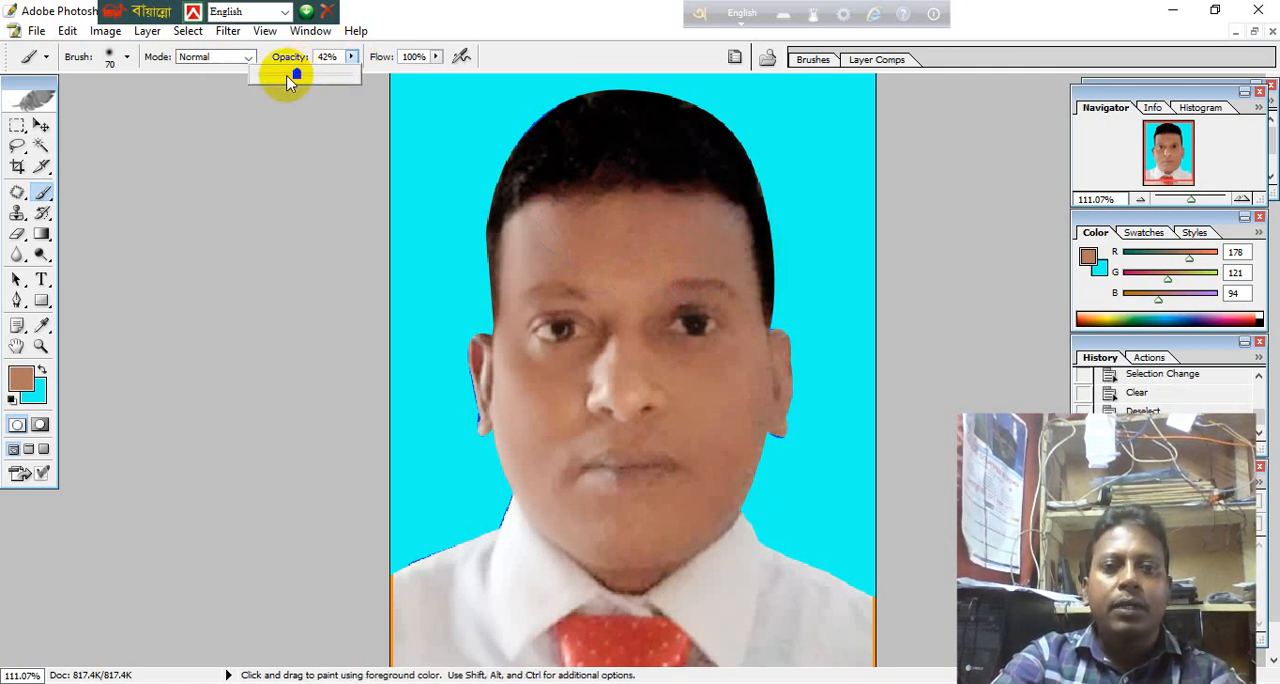
pyautogui.click(436, 57)
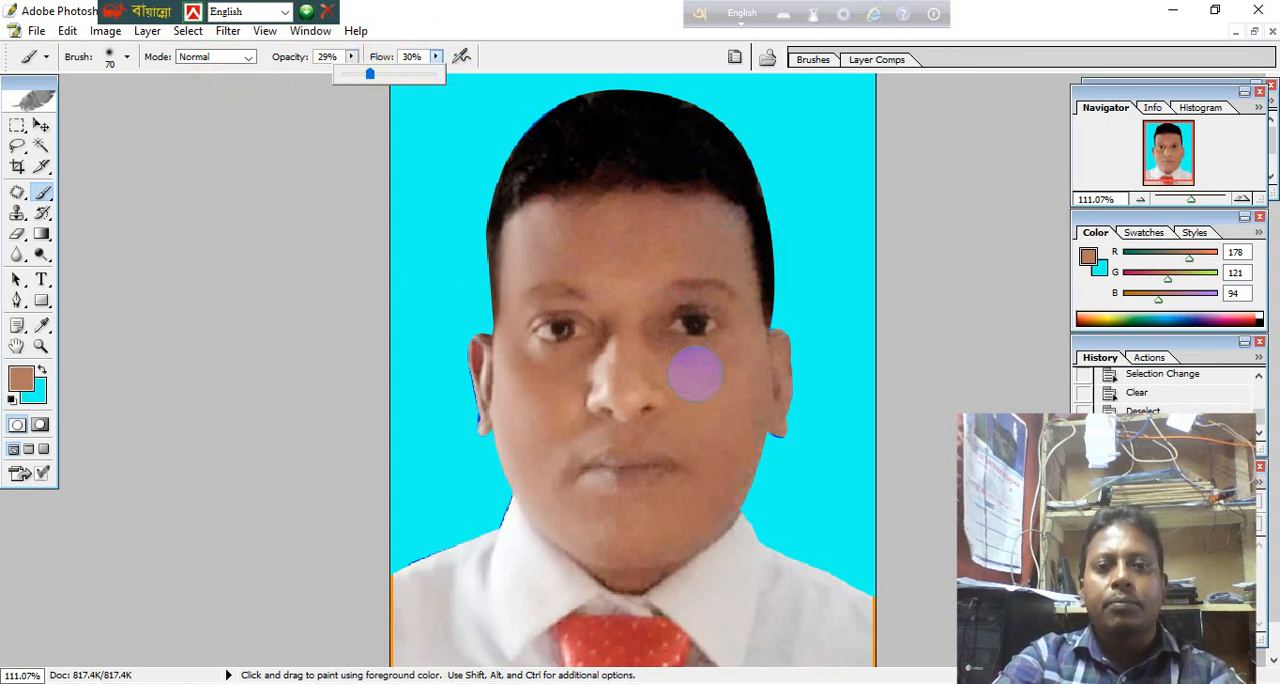
pyautogui.keyDown('alt'); pyautogui.click(696, 386); pyautogui.keyUp('alt')
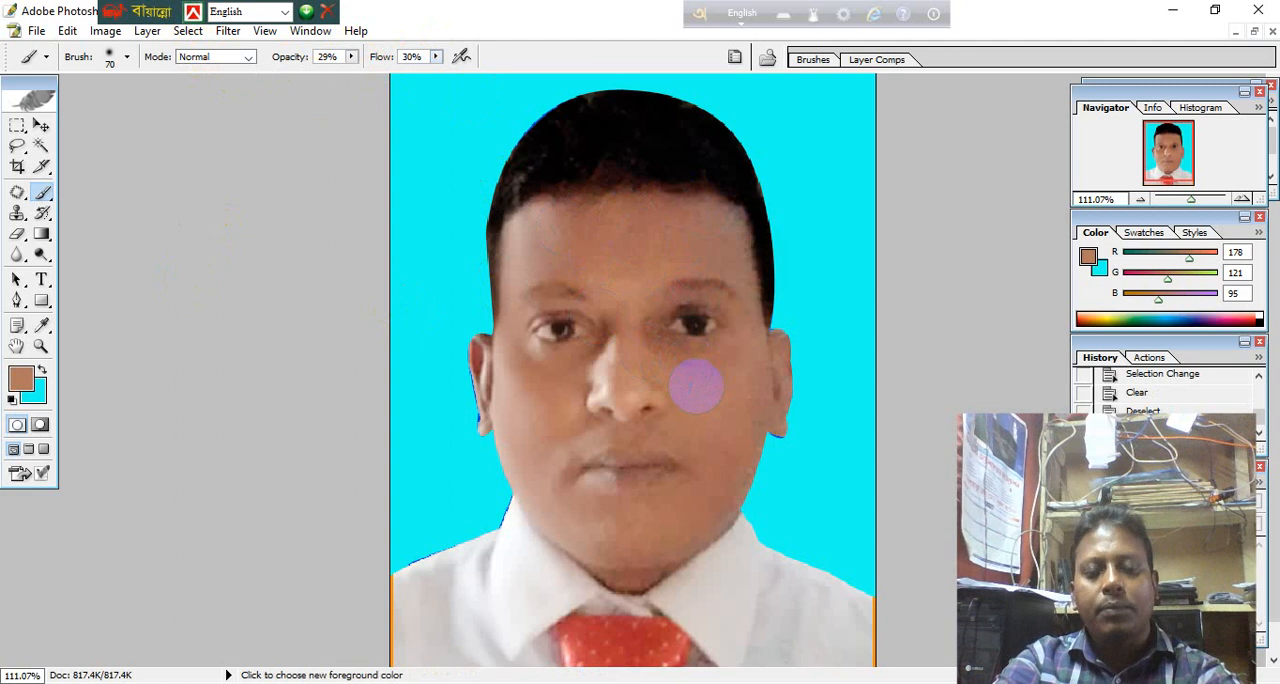
# Brush the sampled skin tone softly over the cheeks, chin, mouth area, forehead and under-eye areas to even out the skin.
pyautogui.moveTo(668, 323)
pyautogui.mouseDown()
pyautogui.moveTo(694, 346)
pyautogui.moveTo(734, 326)
pyautogui.moveTo(708, 342)
pyautogui.moveTo(690, 328)
pyautogui.moveTo(716, 366)
pyautogui.moveTo(723, 444)
pyautogui.moveTo(745, 367)
pyautogui.moveTo(716, 469)
pyautogui.moveTo(772, 354)
pyautogui.moveTo(771, 405)
pyautogui.moveTo(753, 371)
pyautogui.moveTo(739, 381)
pyautogui.moveTo(705, 502)
pyautogui.moveTo(724, 474)
pyautogui.mouseUp()
pyautogui.moveTo(693, 512)
pyautogui.mouseDown()
pyautogui.moveTo(659, 534)
pyautogui.moveTo(623, 534)
pyautogui.mouseUp()
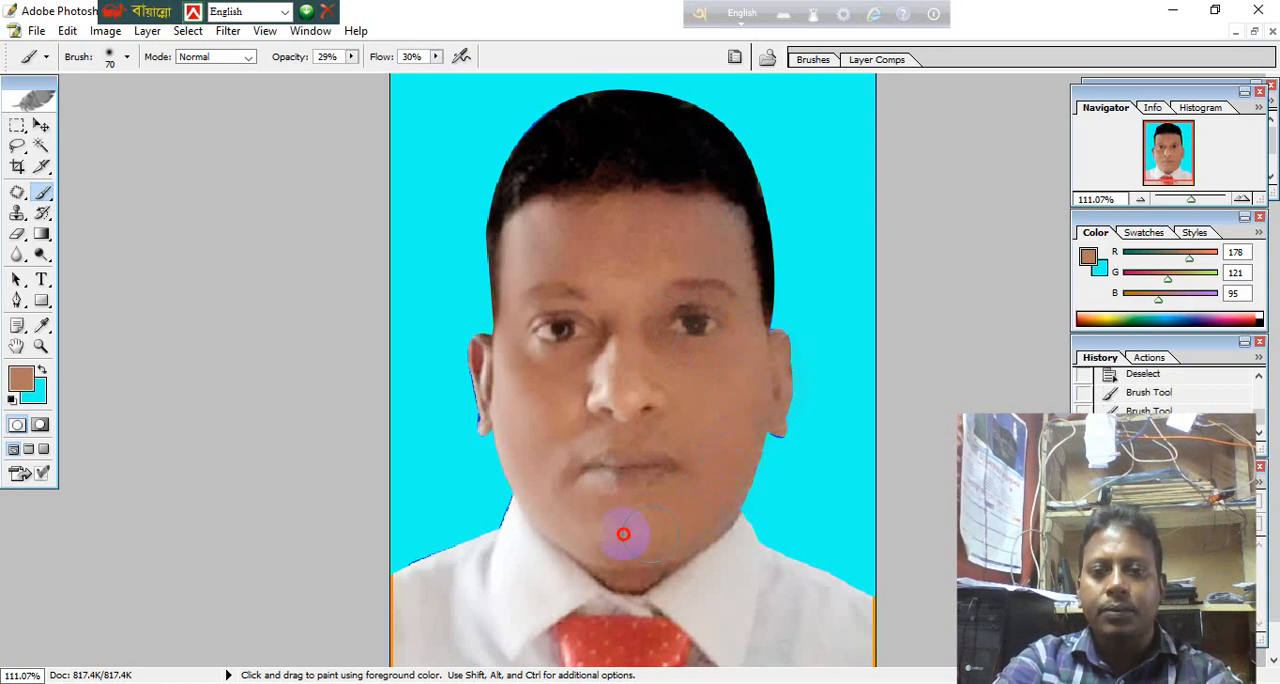
pyautogui.moveTo(553, 473)
pyautogui.mouseDown()
pyautogui.moveTo(511, 351)
pyautogui.moveTo(534, 369)
pyautogui.moveTo(600, 353)
pyautogui.moveTo(564, 437)
pyautogui.moveTo(575, 386)
pyautogui.moveTo(566, 422)
pyautogui.moveTo(663, 430)
pyautogui.mouseUp()
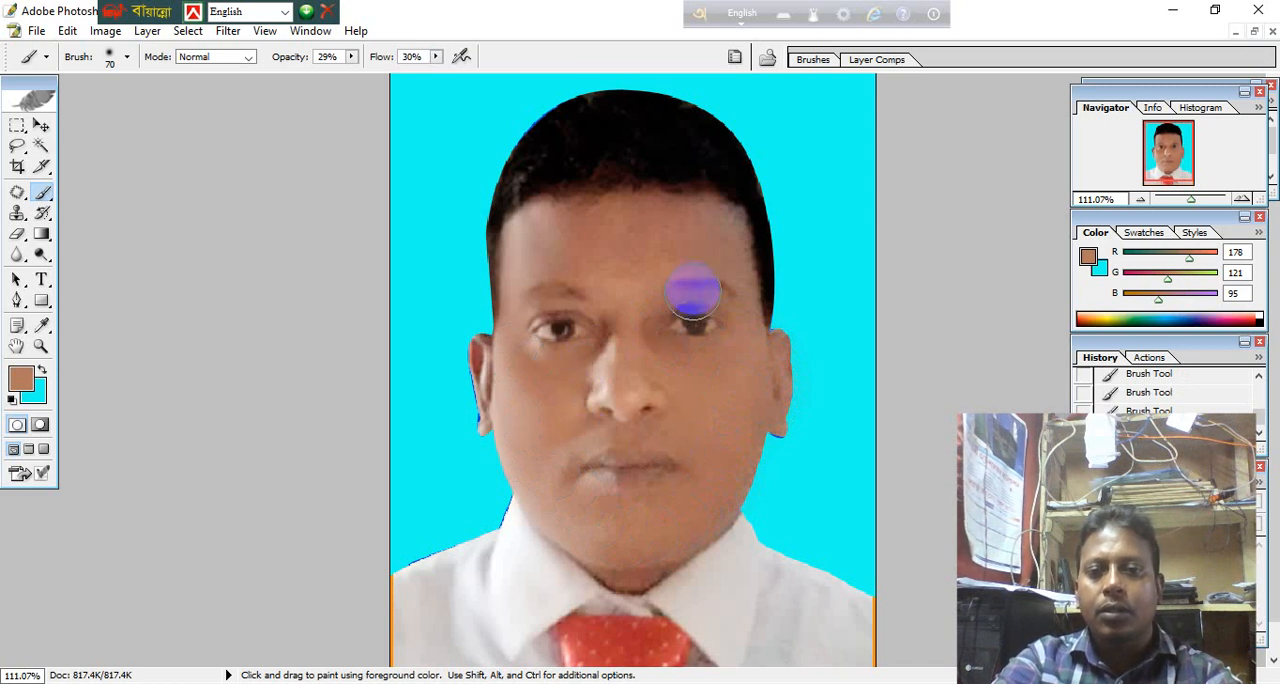
pyautogui.moveTo(703, 246)
pyautogui.mouseDown()
pyautogui.moveTo(588, 234)
pyautogui.moveTo(522, 264)
pyautogui.moveTo(552, 234)
pyautogui.moveTo(625, 244)
pyautogui.moveTo(651, 350)
pyautogui.moveTo(709, 365)
pyautogui.moveTo(548, 242)
pyautogui.moveTo(518, 294)
pyautogui.moveTo(511, 341)
pyautogui.moveTo(526, 371)
pyautogui.mouseUp()
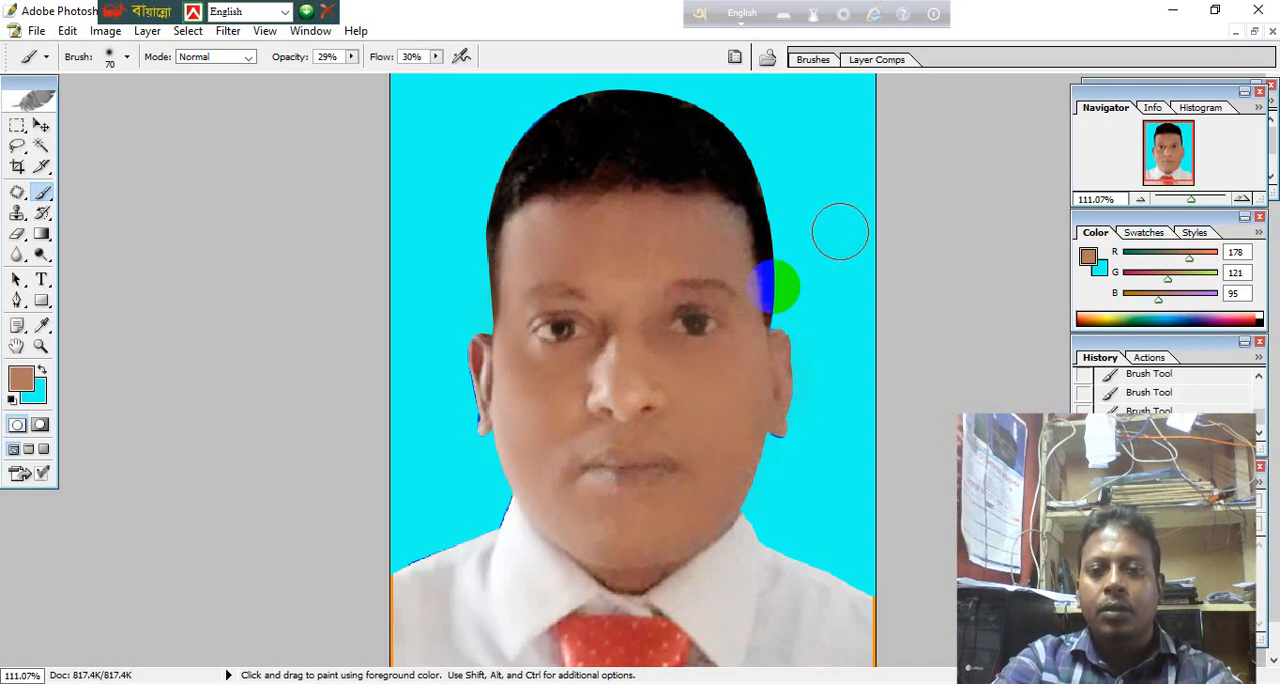
pyautogui.moveTo(718, 345)
pyautogui.mouseDown()
pyautogui.moveTo(690, 371)
pyautogui.moveTo(667, 350)
pyautogui.mouseUp()
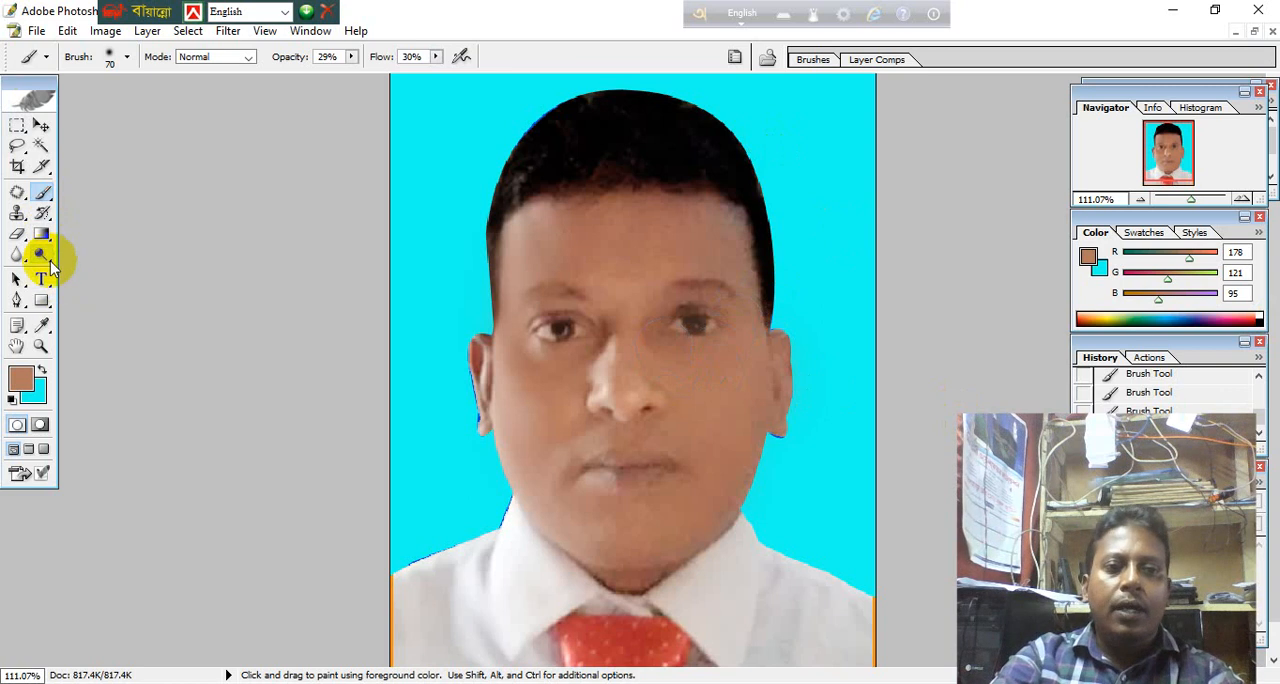
# Darken the iris of the eye on the photo's left using the Burn tool with a size 30 brush.
pyautogui.click(48, 260)
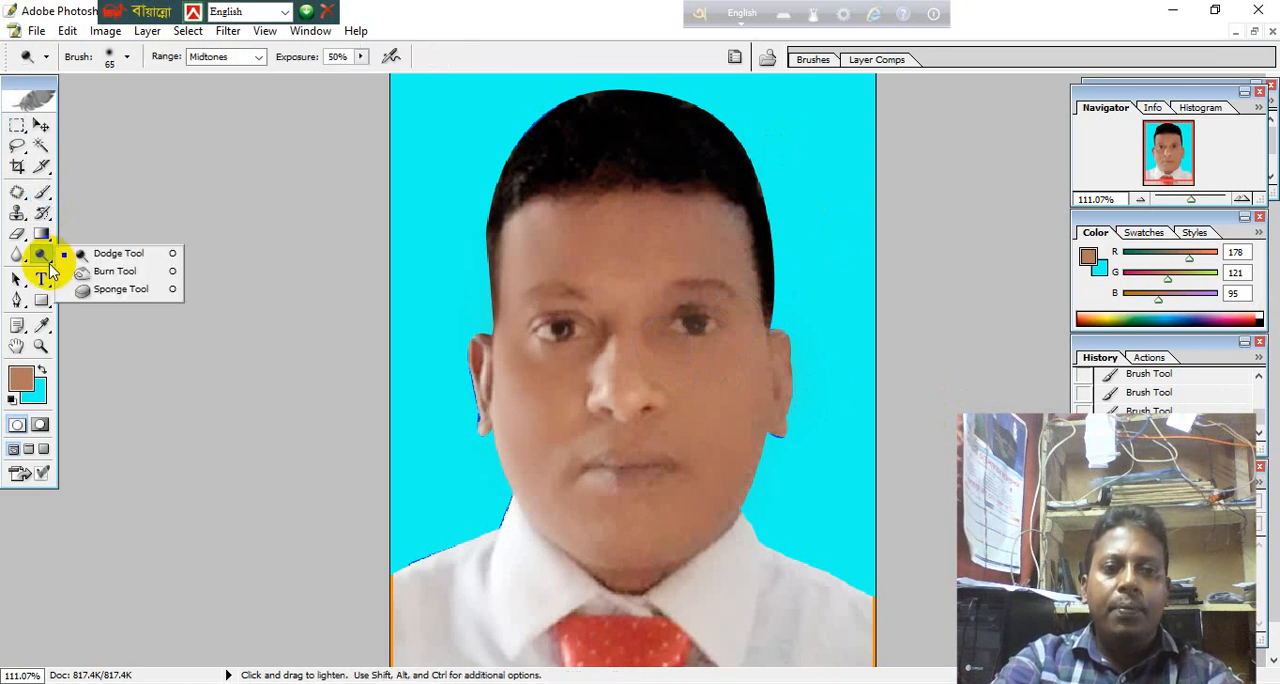
pyautogui.click(142, 276)
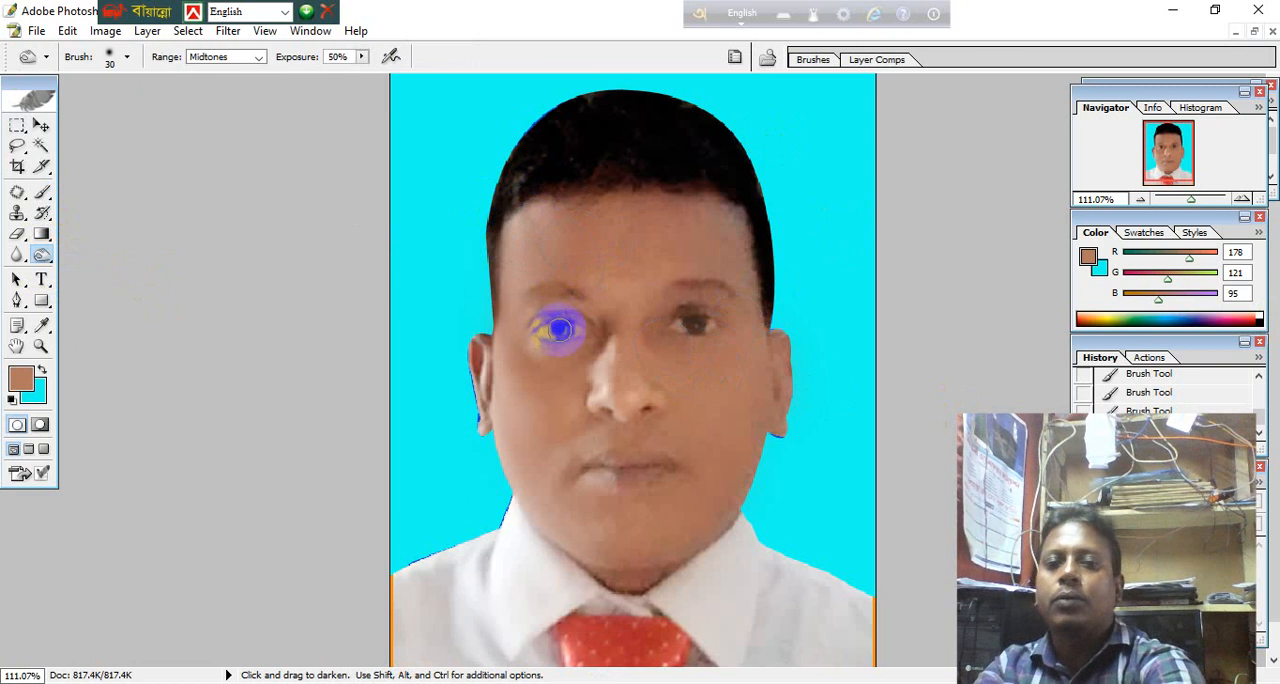
pyautogui.click(562, 328)
pyautogui.click(562, 328)
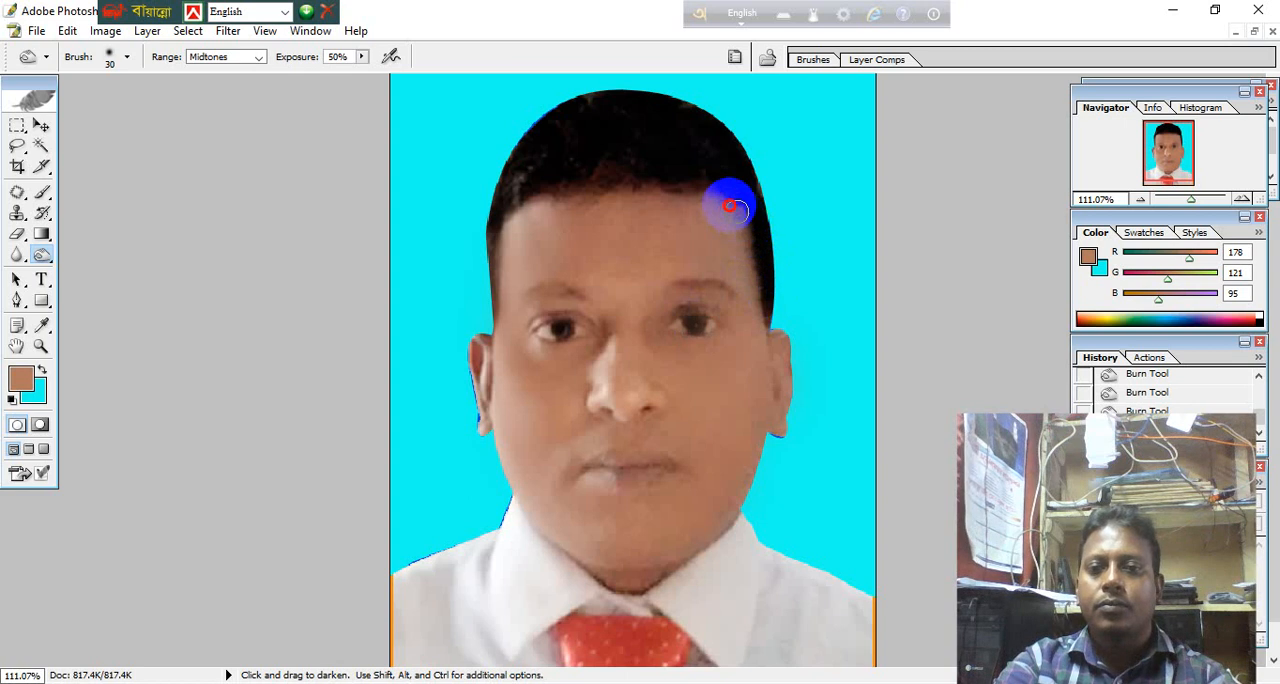
# Burn along the hairline, enlarge the burn brush to 100, and darken the hair evenly from crown to sides.
pyautogui.moveTo(731, 207)
pyautogui.mouseDown()
pyautogui.moveTo(655, 179)
pyautogui.moveTo(511, 193)
pyautogui.moveTo(483, 250)
pyautogui.moveTo(490, 311)
pyautogui.mouseUp()
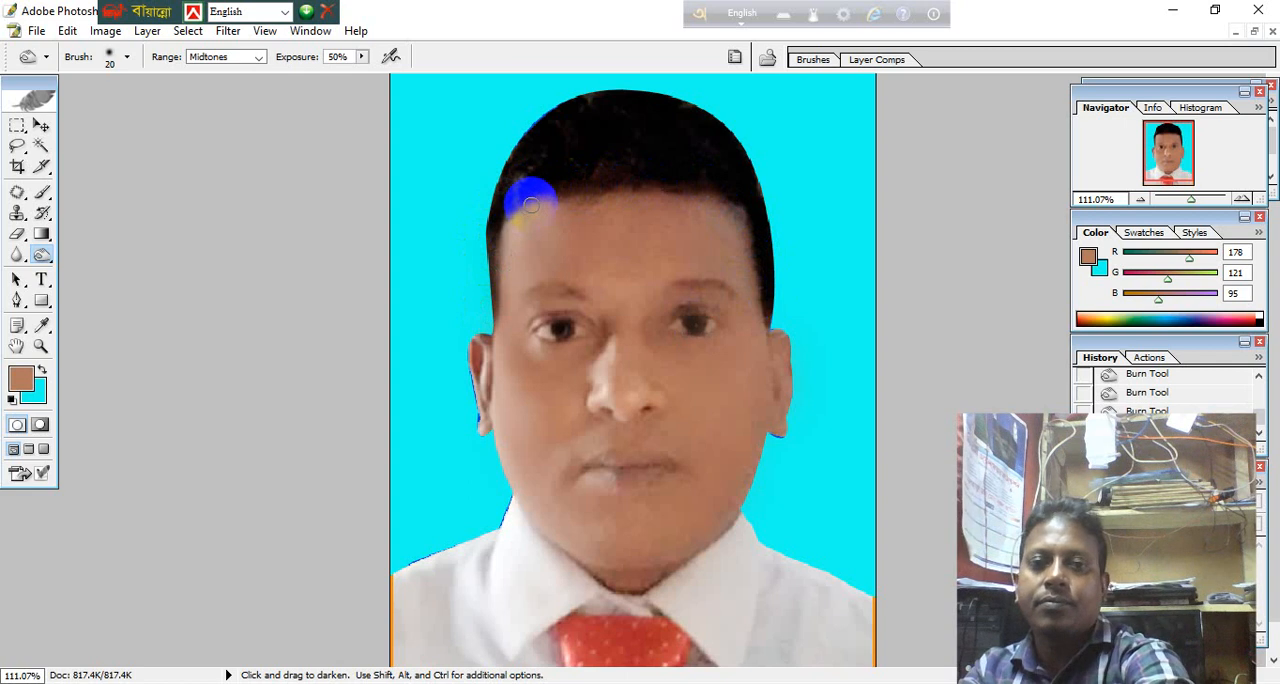
pyautogui.press('[')
pyautogui.press('[')
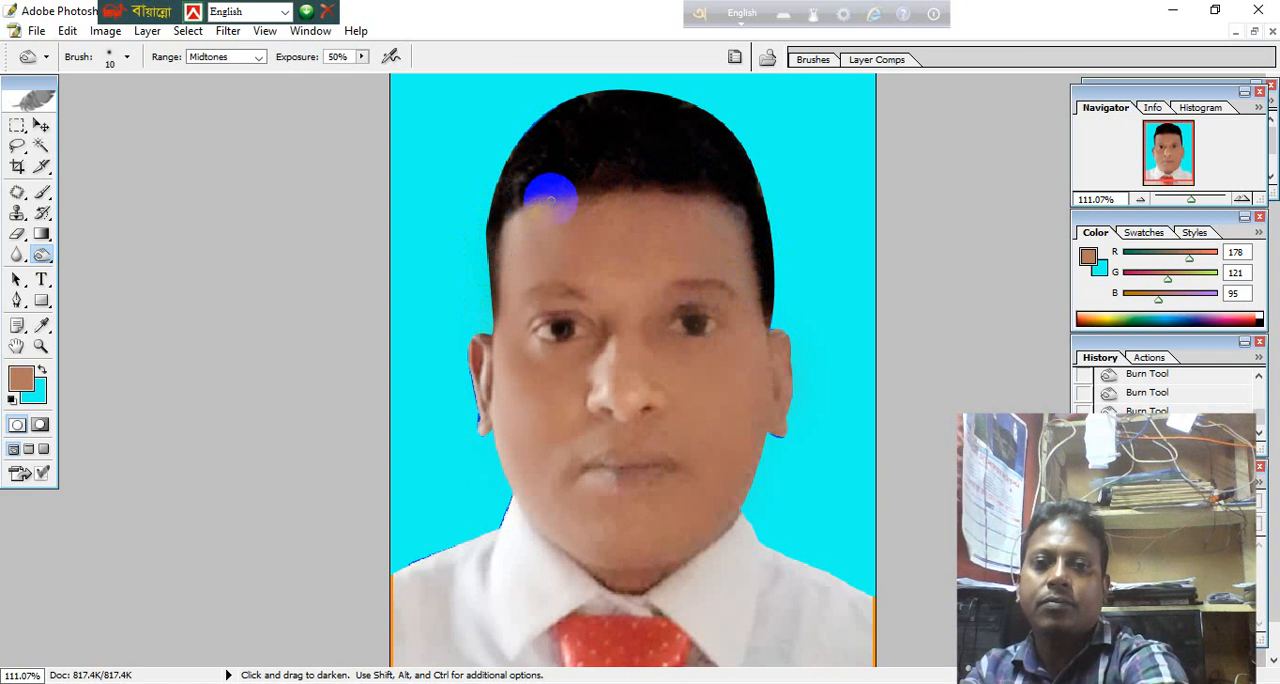
pyautogui.press(']')
pyautogui.press(']')
pyautogui.press(']')
pyautogui.press(']')
pyautogui.press(']')
pyautogui.press(']')
pyautogui.press(']')
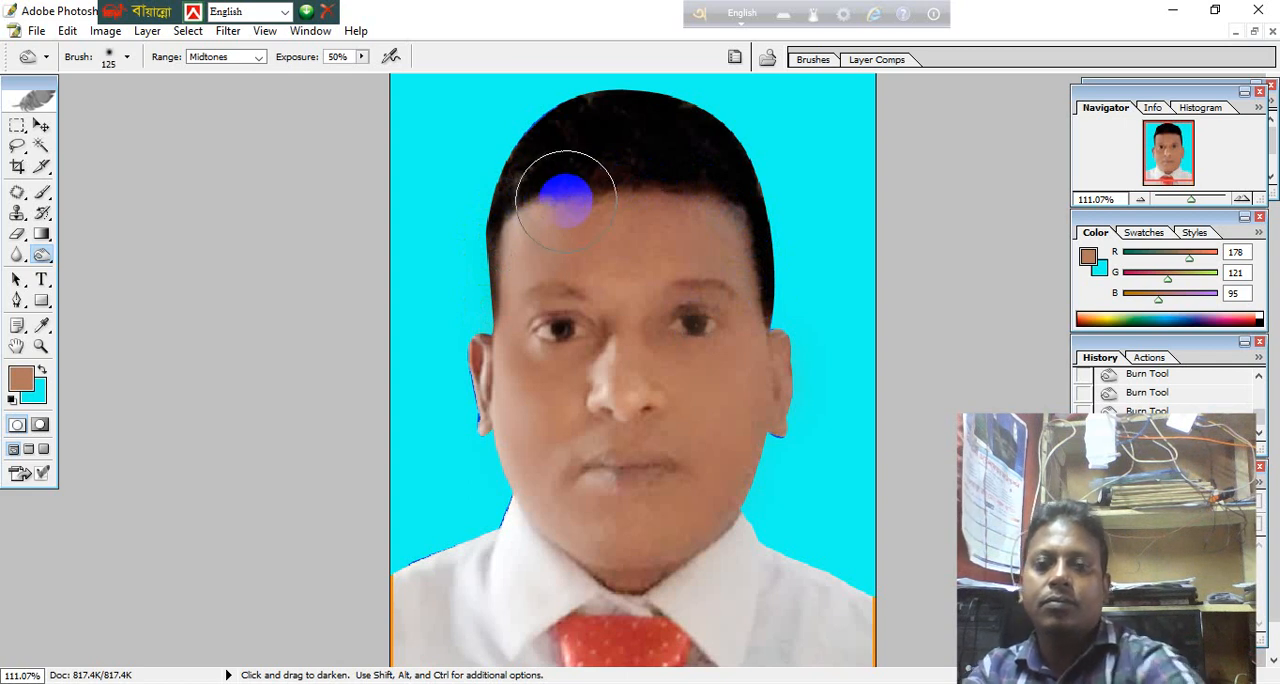
pyautogui.press('[')
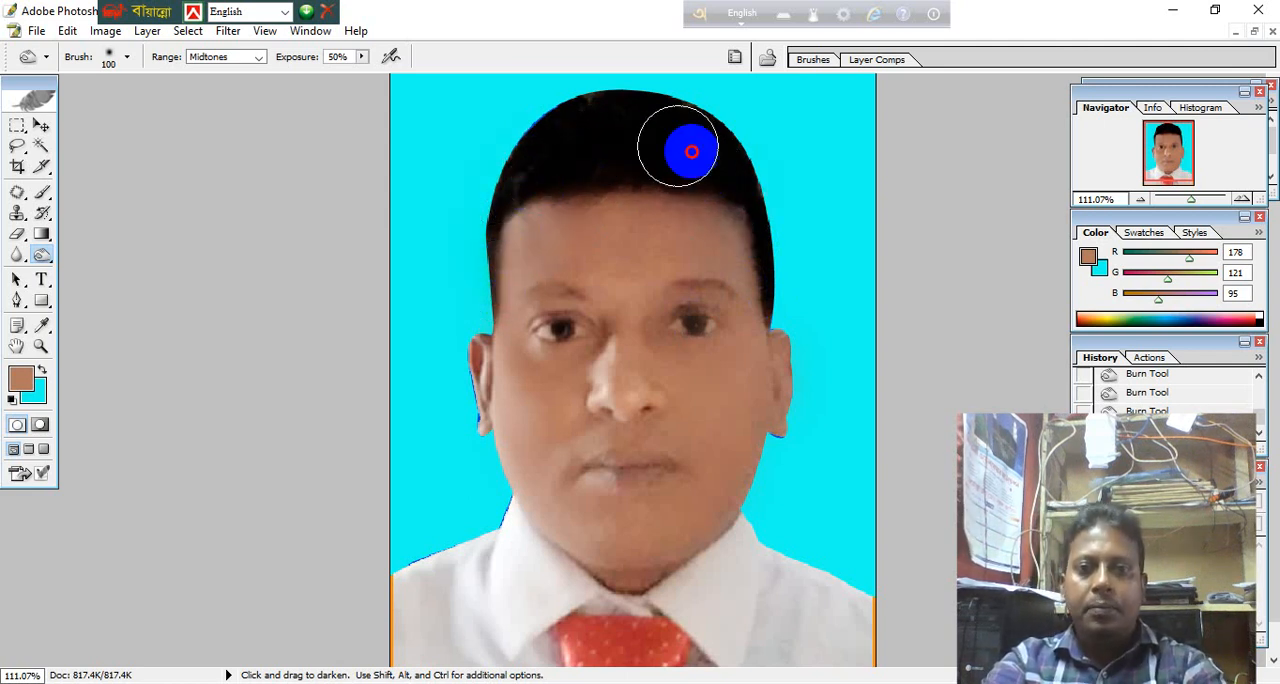
pyautogui.moveTo(743, 228); pyautogui.dragTo(694, 251)
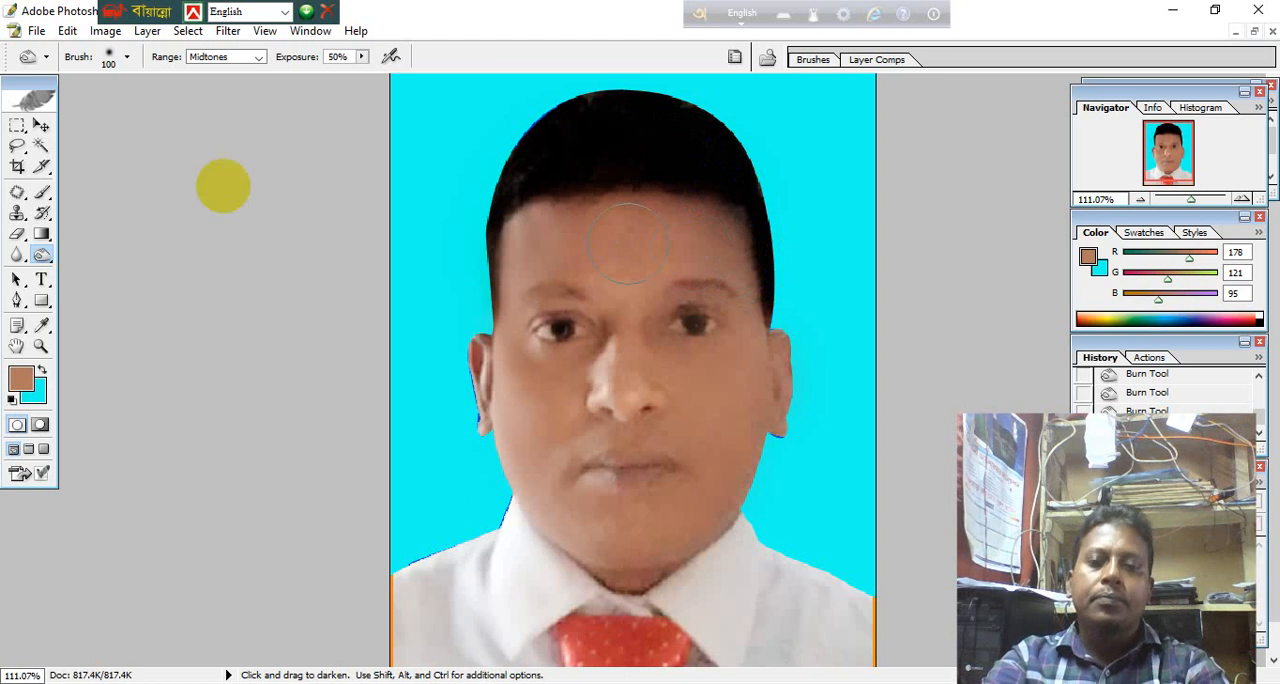
pyautogui.click(806, 399)
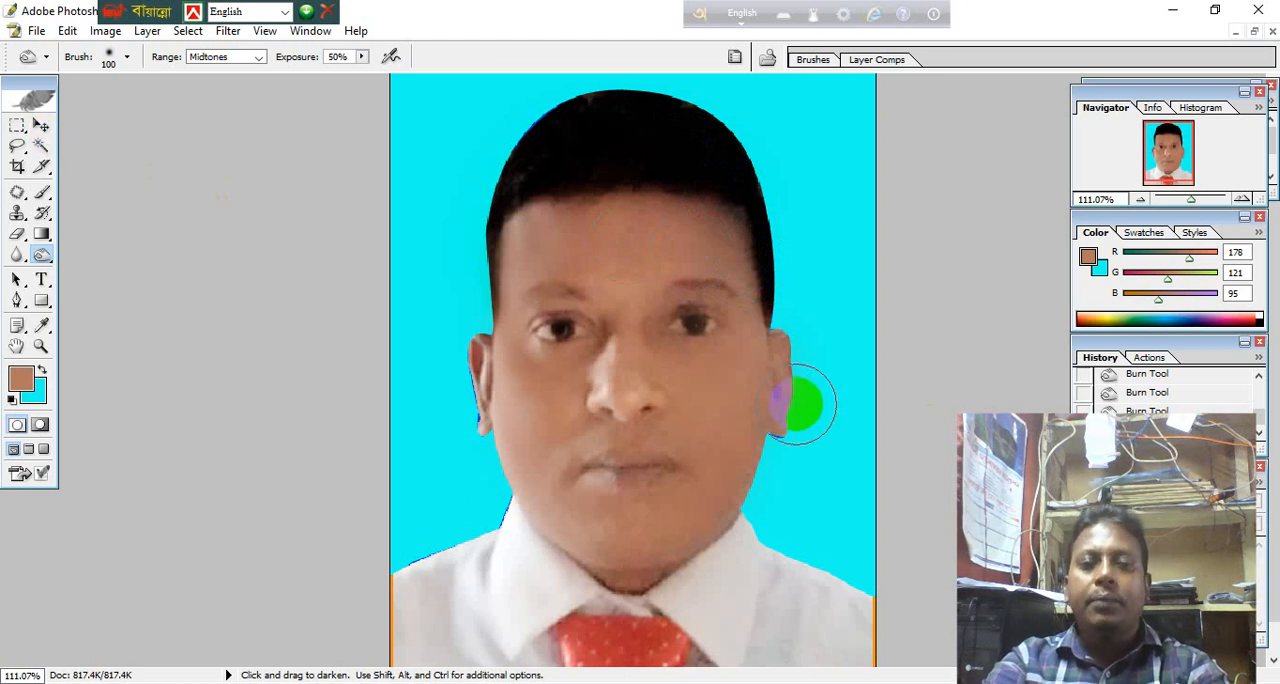
pyautogui.click(17, 212)
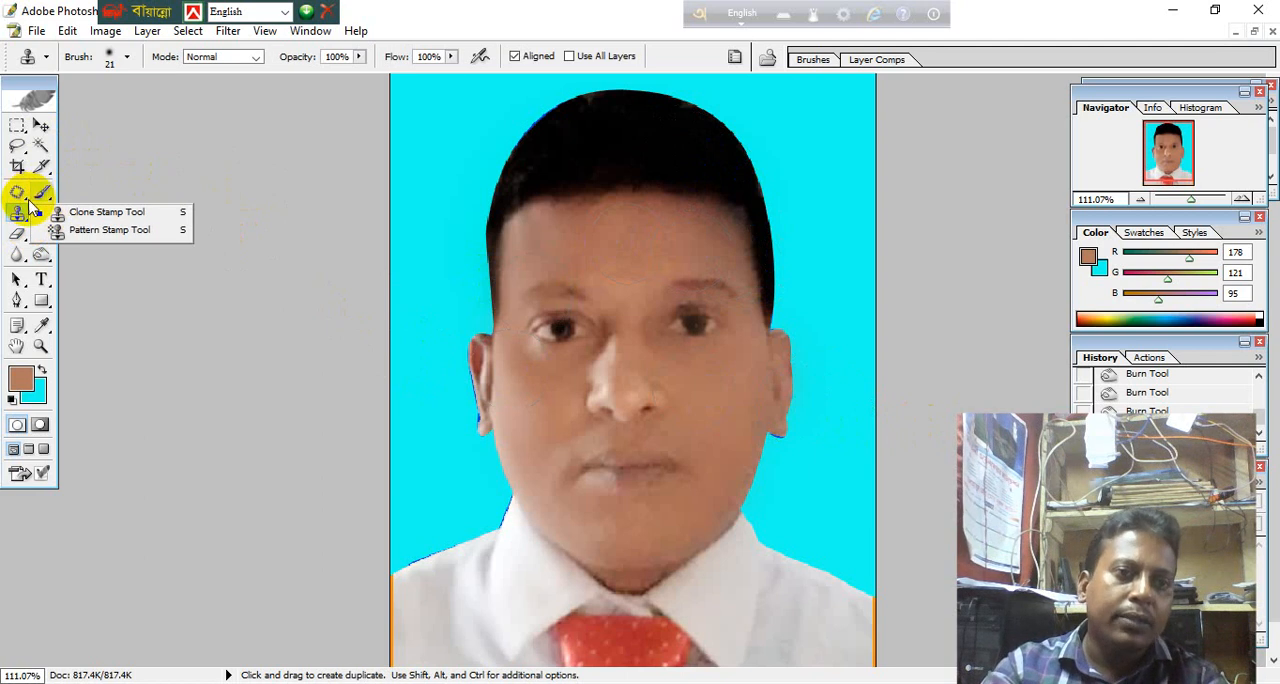
pyautogui.click(27, 200)
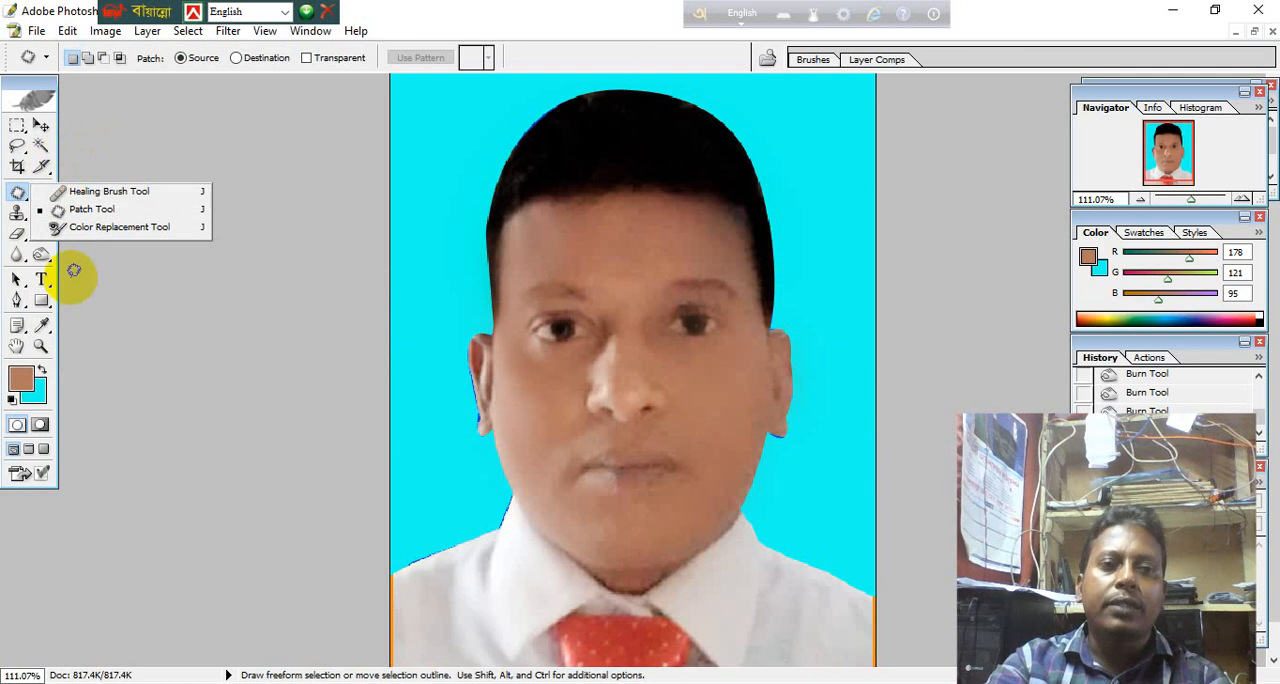
pyautogui.click(43, 167)
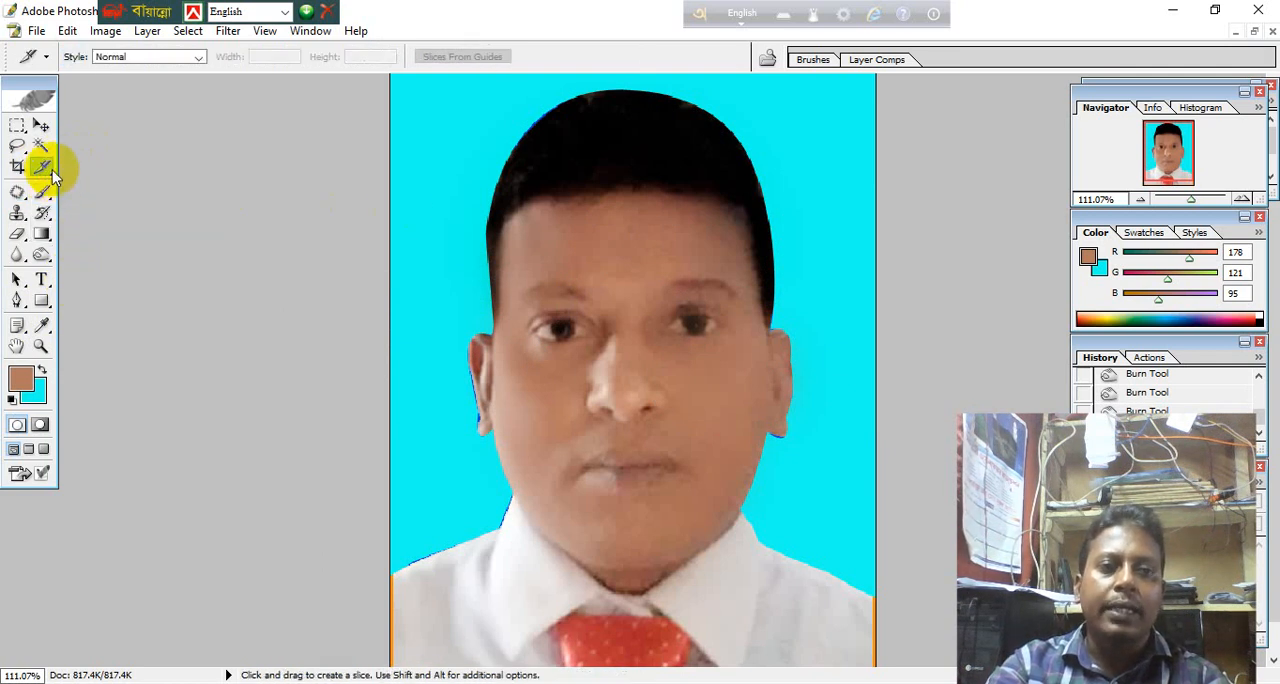
pyautogui.click(52, 170)
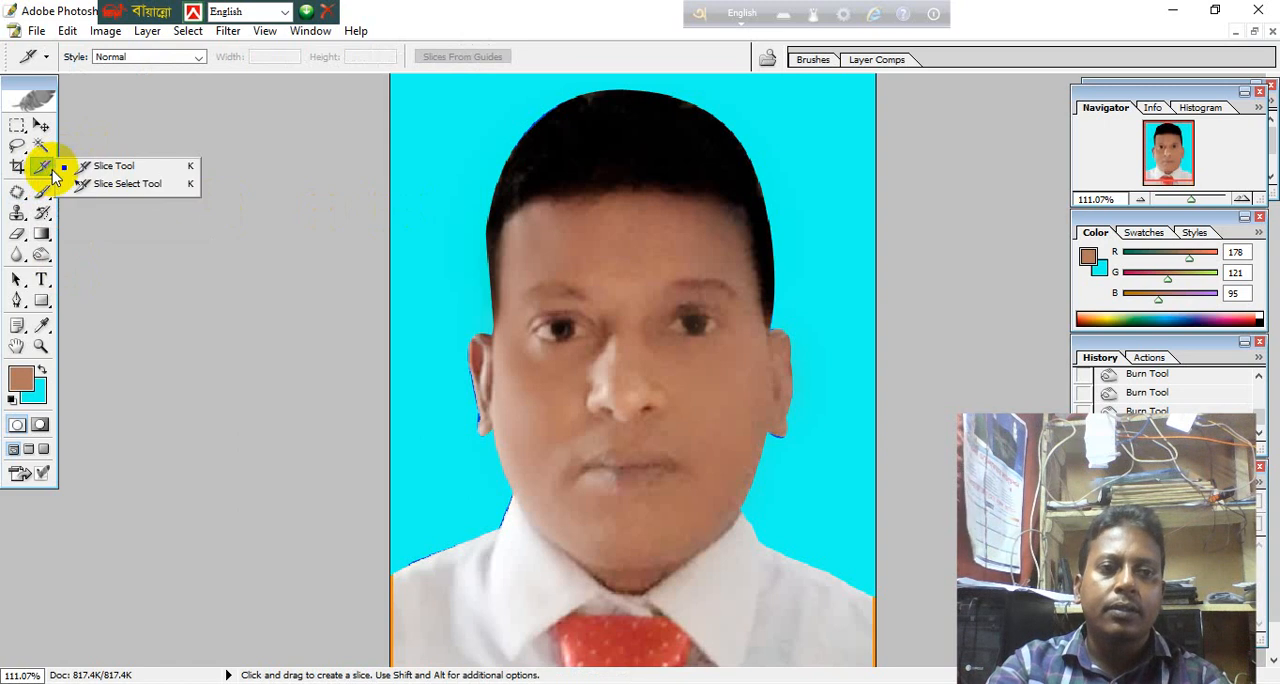
# Trace the man's outline on the photo's left with the Polygonal Lasso, from the shoulder around the ear up to the hair near the crown.
pyautogui.click(23, 153)
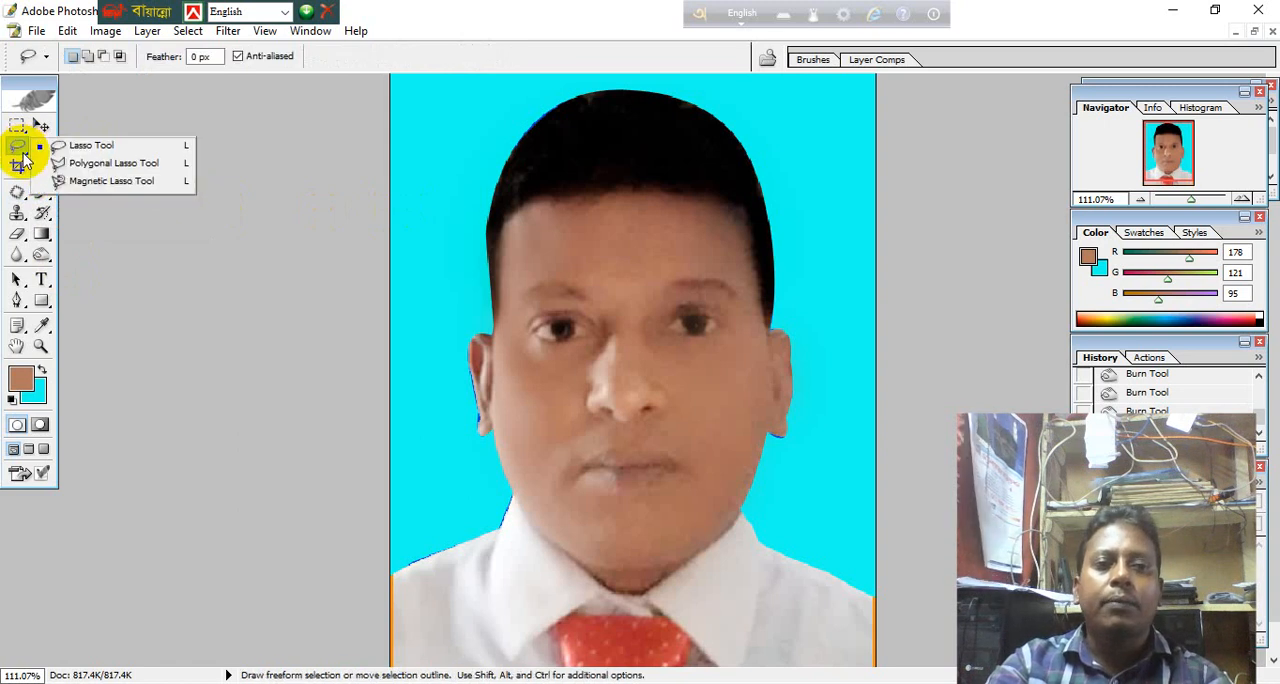
pyautogui.click(97, 164)
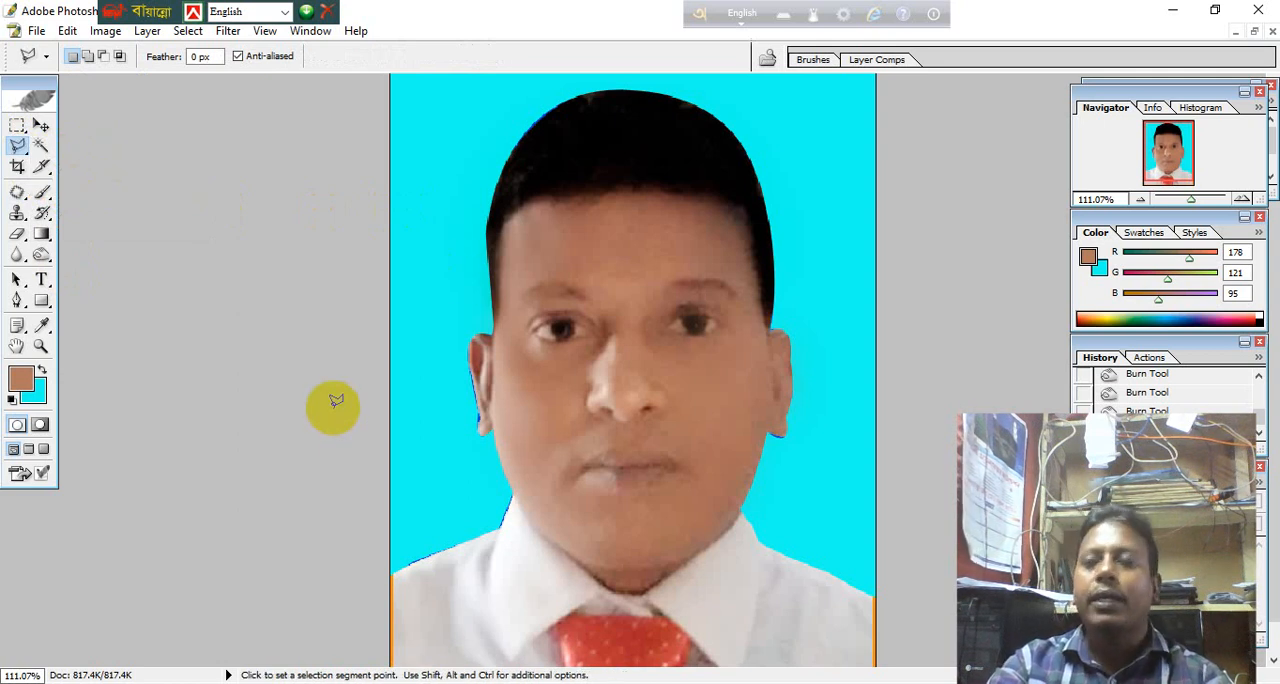
pyautogui.click(359, 568)
pyautogui.click(393, 581)
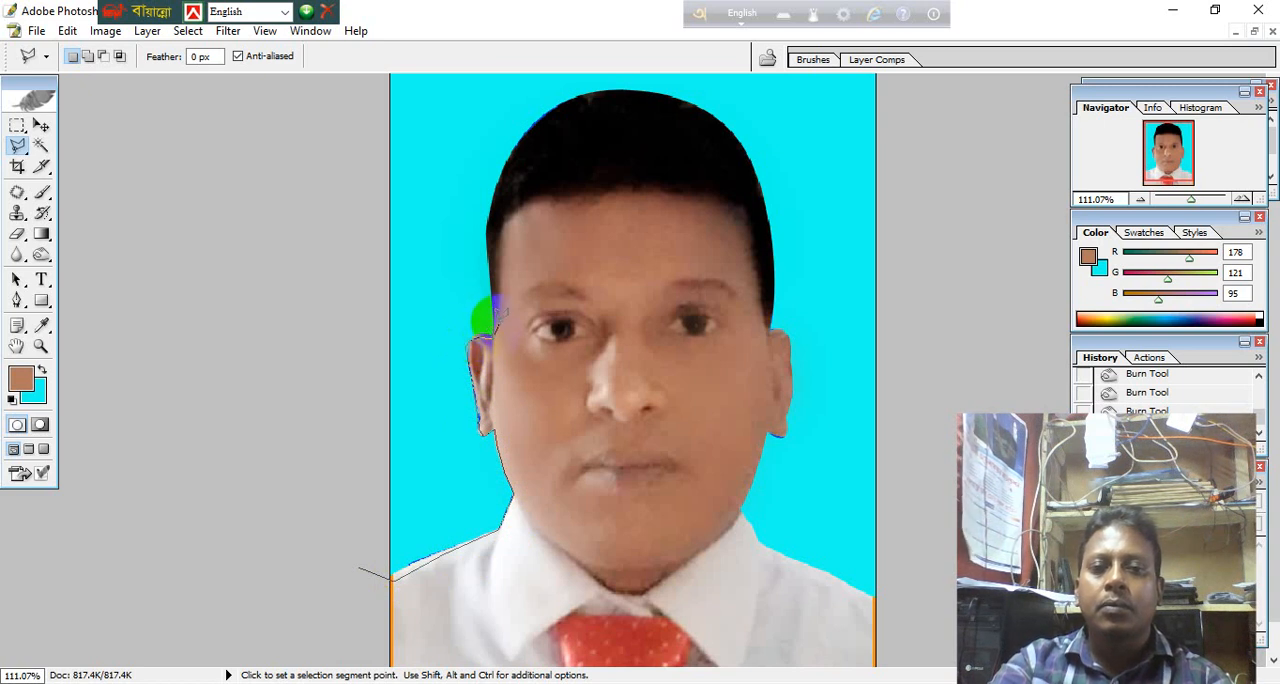
pyautogui.click(494, 315)
pyautogui.click(488, 238)
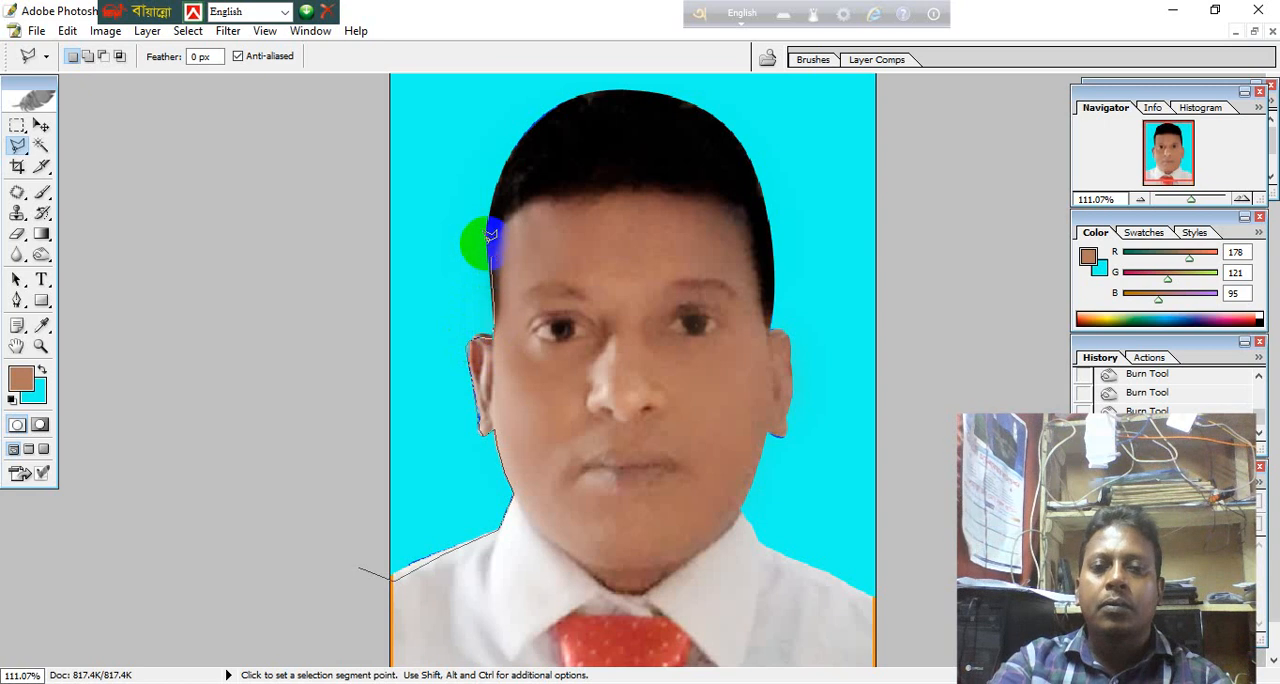
pyautogui.click(494, 216)
pyautogui.click(502, 190)
pyautogui.click(514, 165)
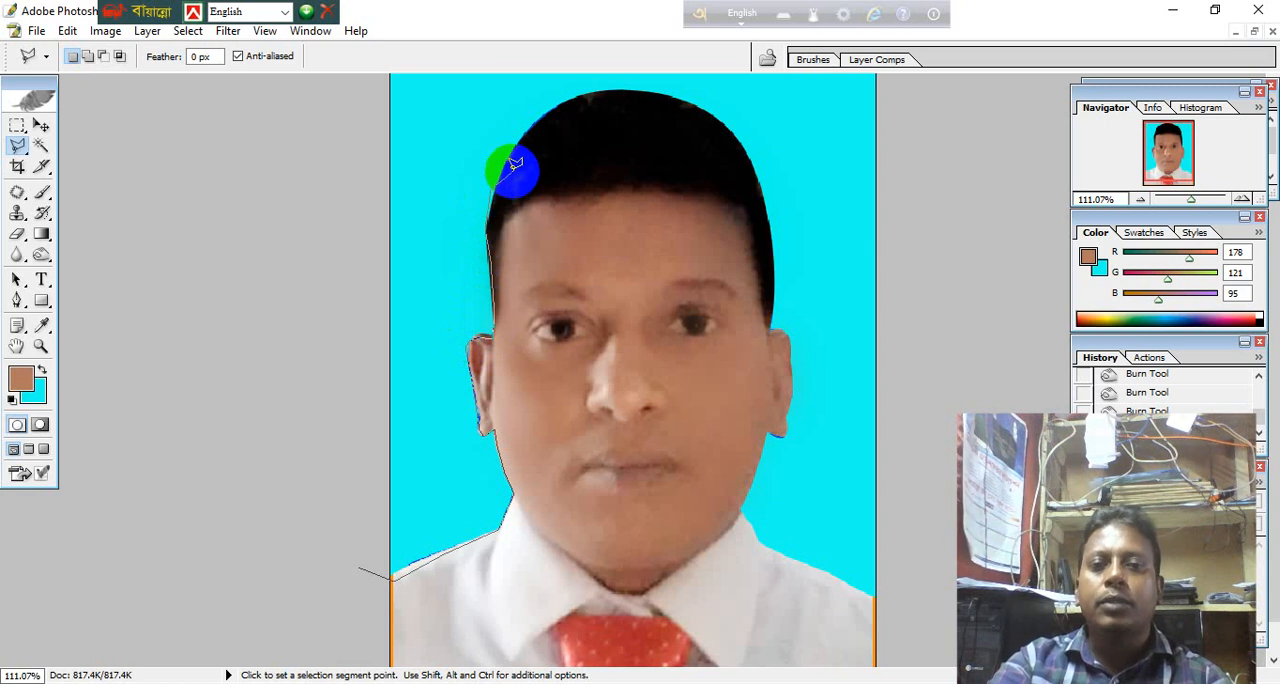
pyautogui.click(512, 147)
pyautogui.click(537, 114)
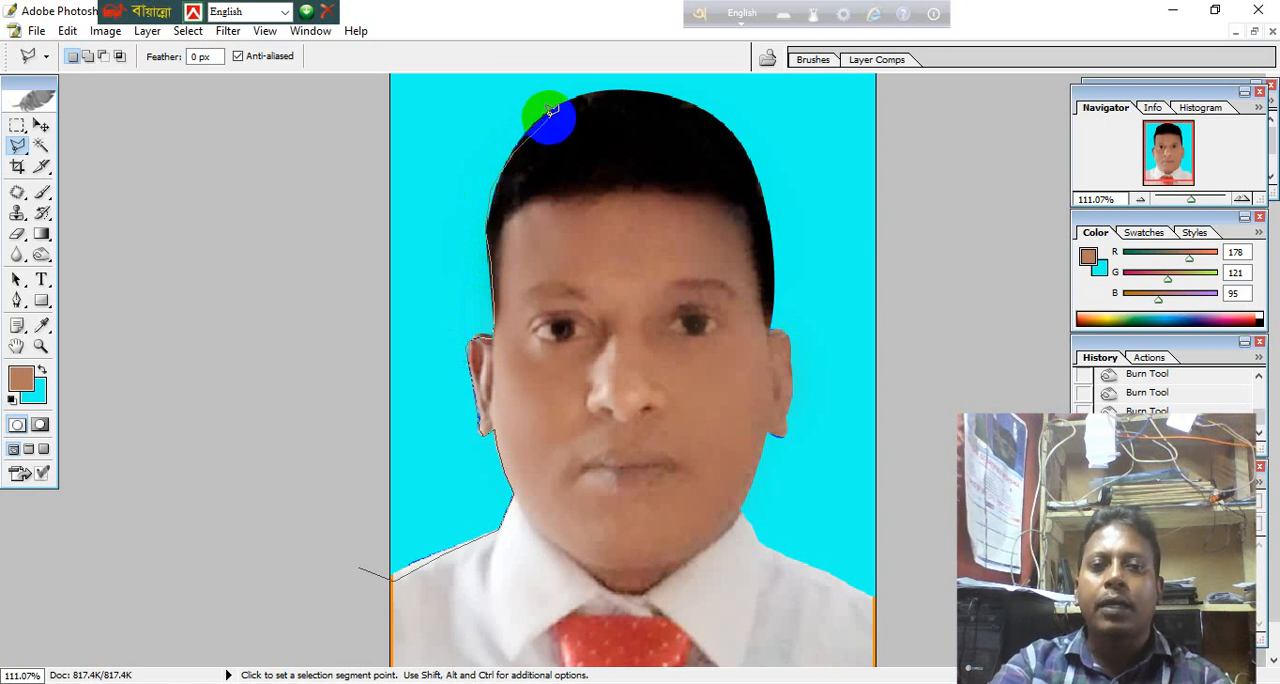
pyautogui.click(550, 106)
# Close the polygonal selection around the background on the photo's left, running its outer edge beyond the canvas back to the shoulder.
pyautogui.click(341, 92)
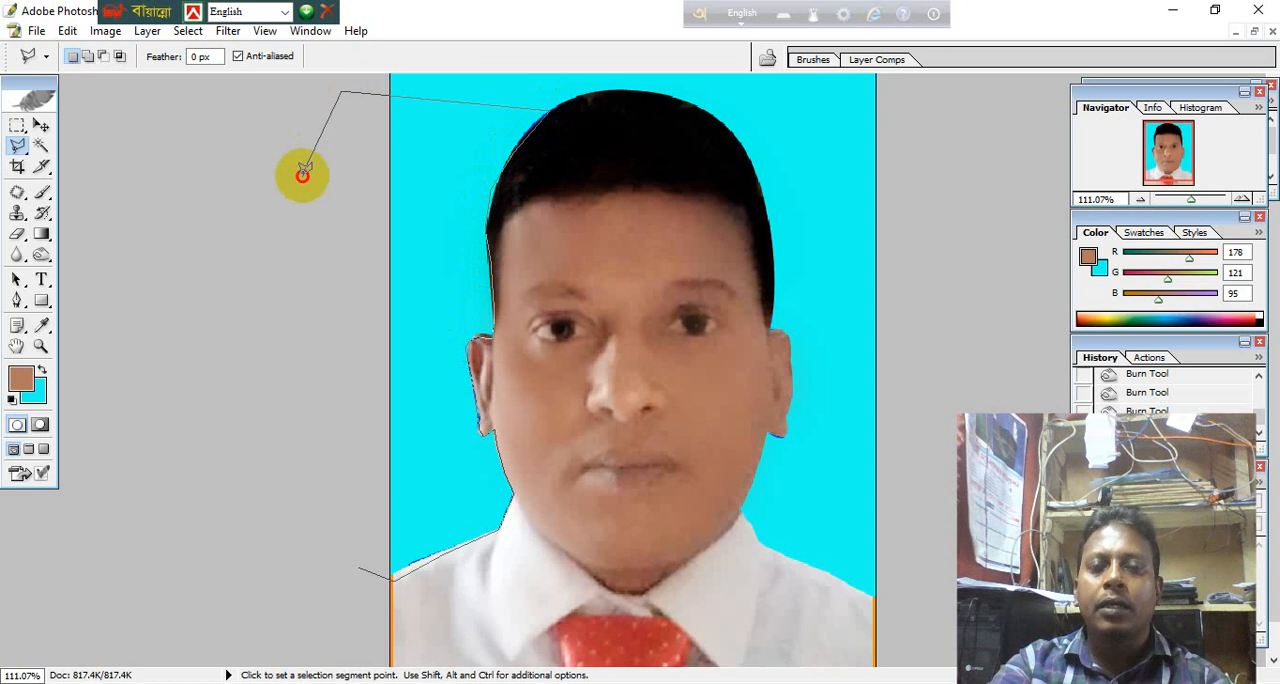
pyautogui.click(302, 182)
pyautogui.click(278, 310)
pyautogui.click(300, 418)
pyautogui.click(302, 490)
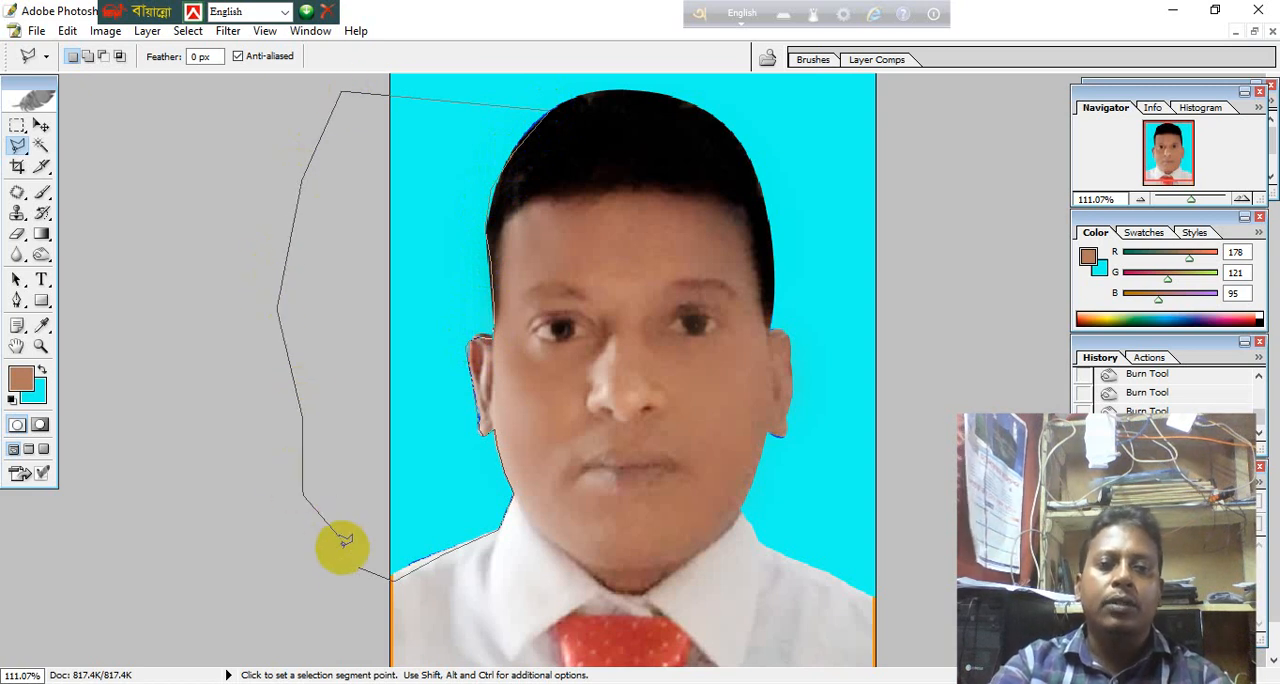
pyautogui.click(340, 540)
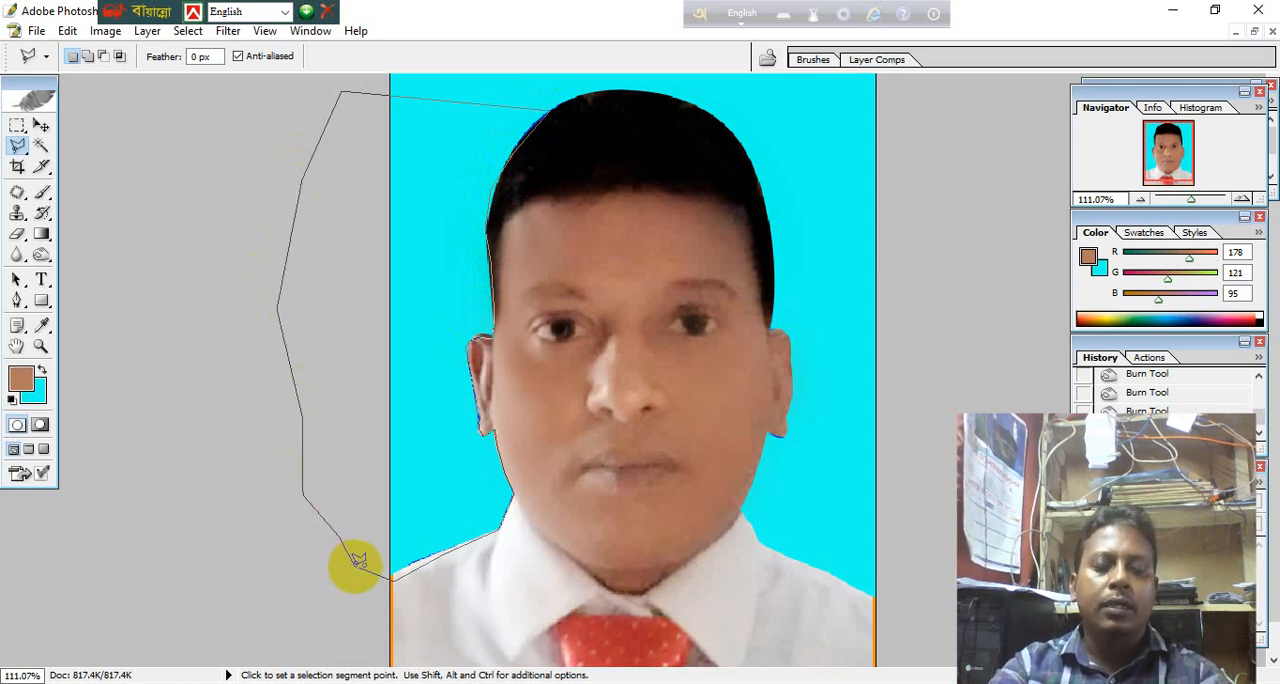
pyautogui.doubleClick(355, 567)
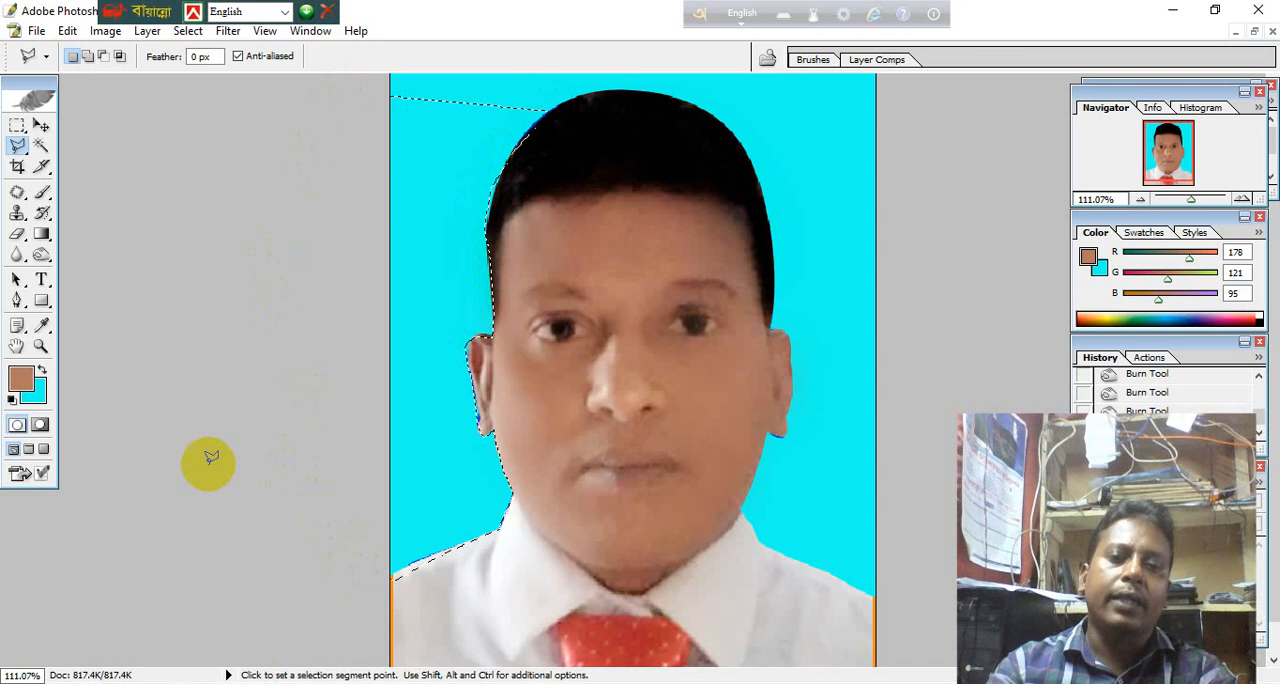
# Set the background colour to orange F54D0C, fill the selected background area with it, and remove the selection.
pyautogui.click(40, 388)
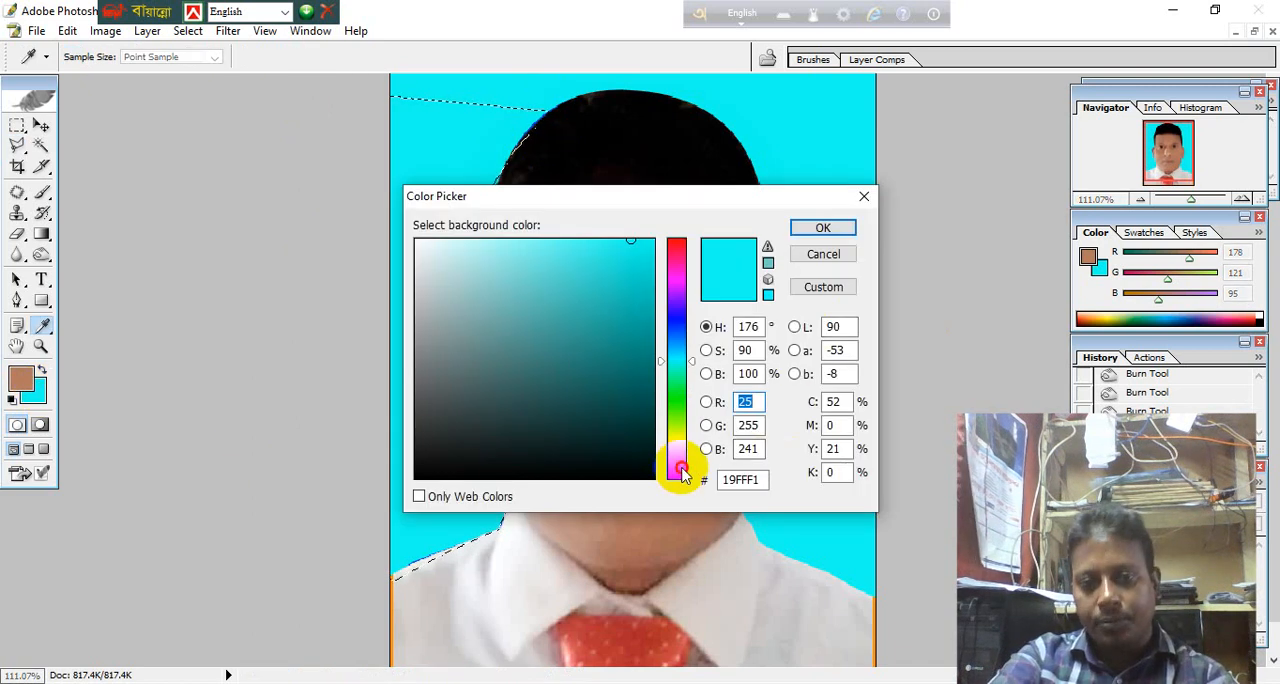
pyautogui.click(677, 467)
pyautogui.click(643, 248)
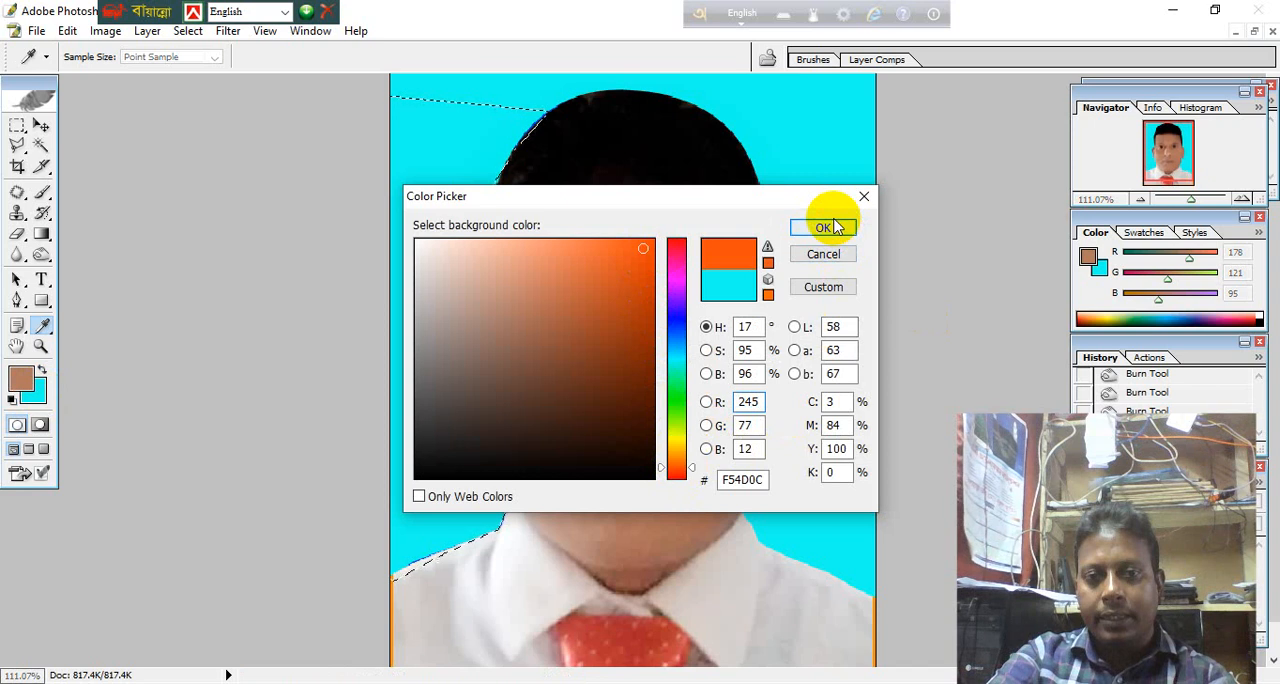
pyautogui.click(833, 227)
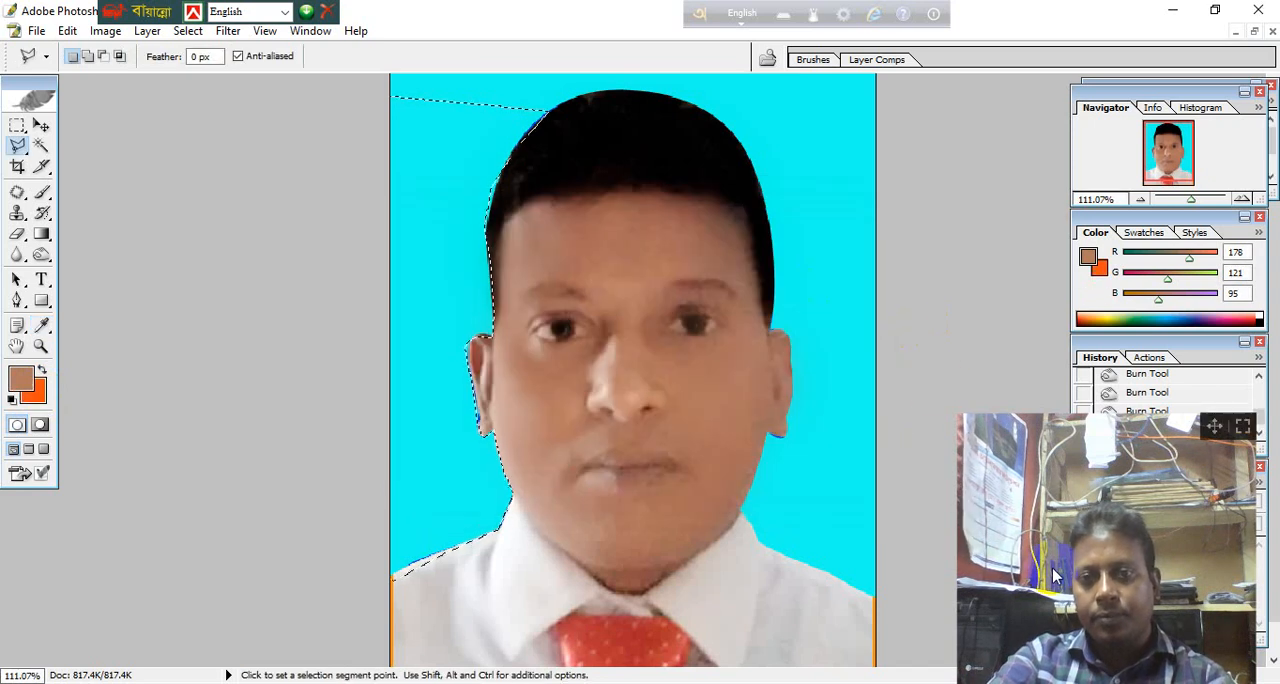
pyautogui.hotkey('ctrl', 'BackSpace')
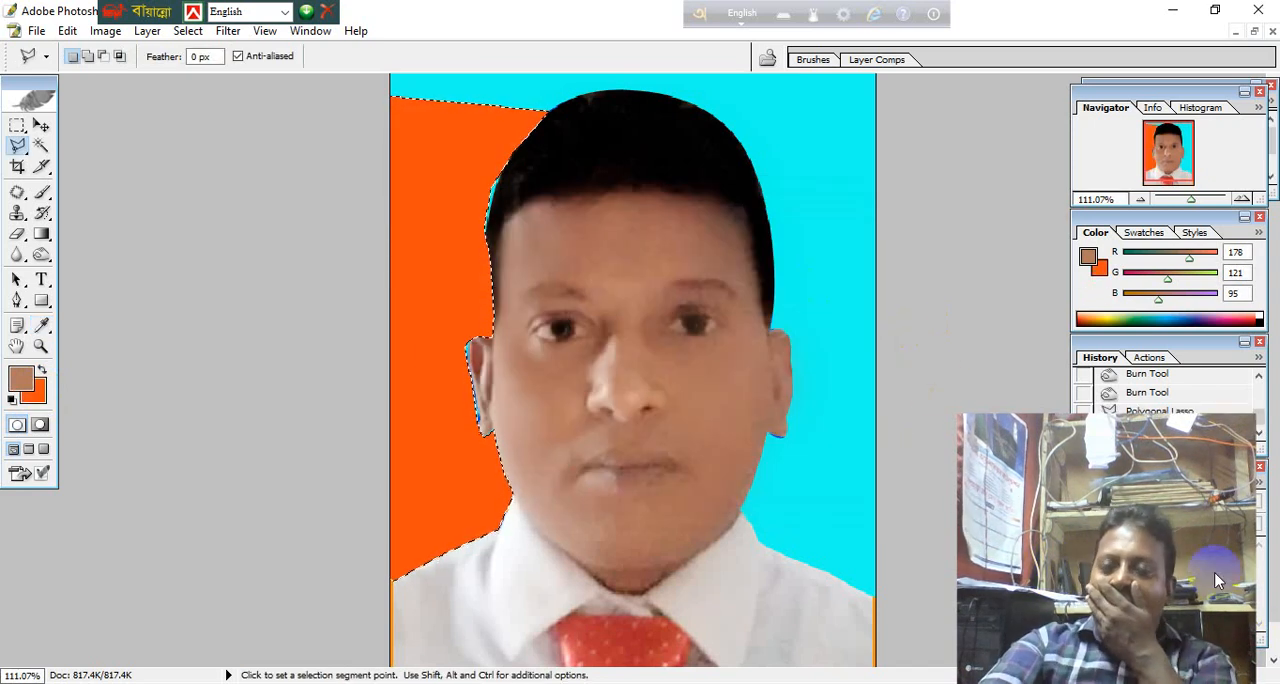
pyautogui.click(42, 146)
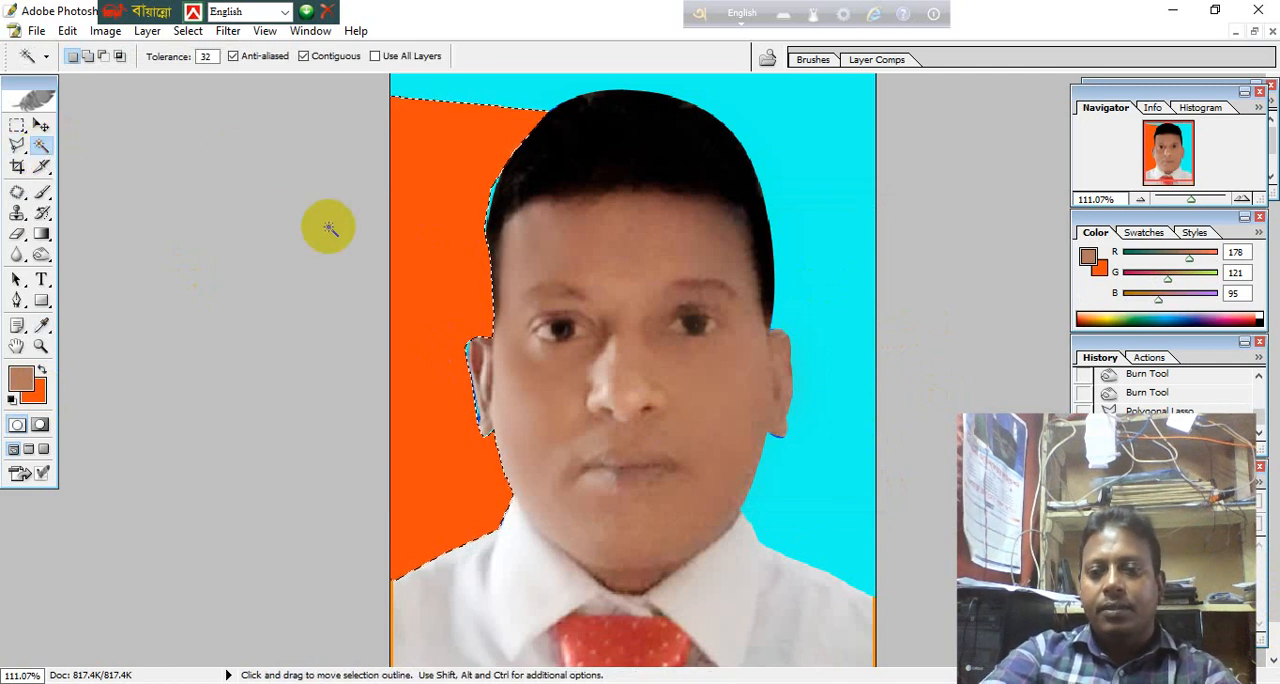
pyautogui.click(277, 214)
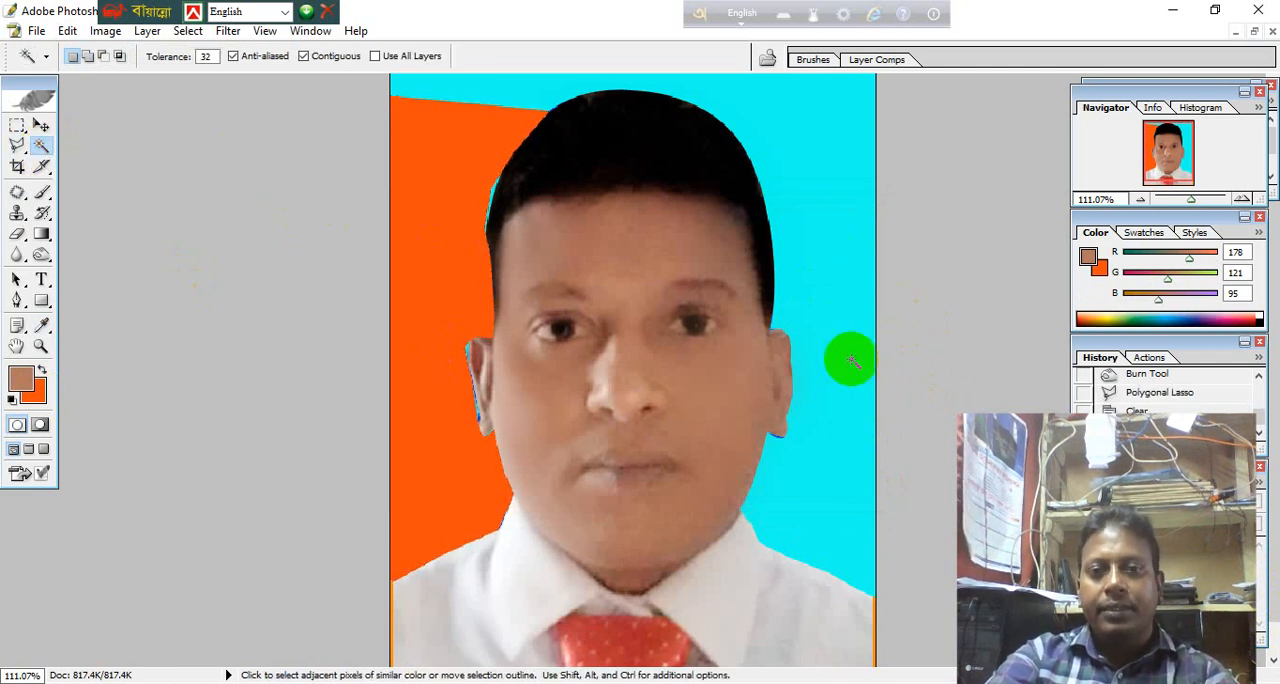
# Try to trace the man's outline from the crown down the photo's right past the ear with the Polygonal Lasso.
pyautogui.hotkey('ctrl', '-')
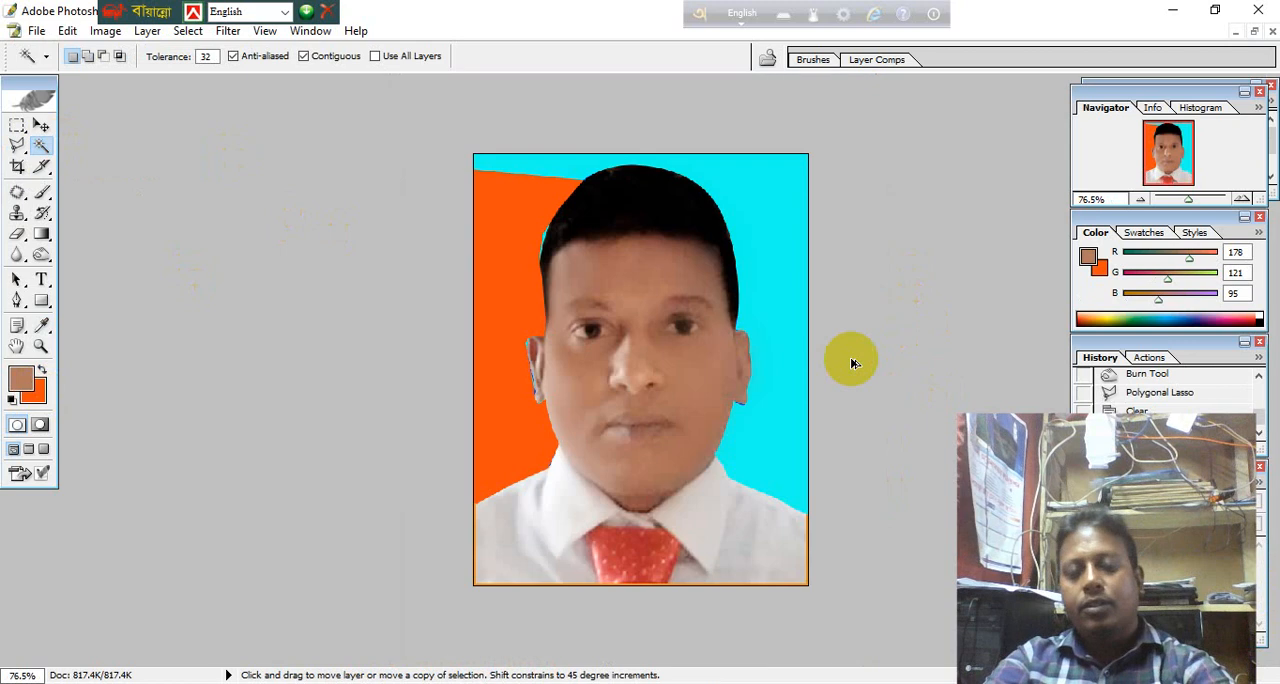
pyautogui.click(18, 146)
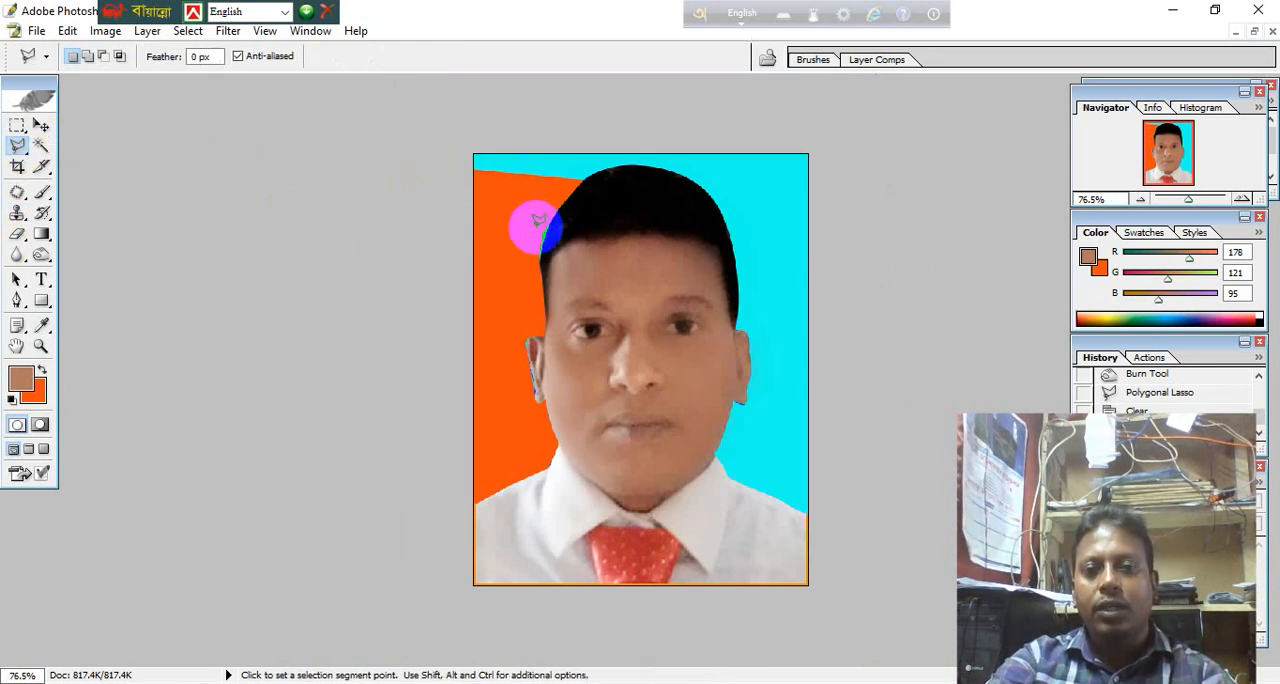
pyautogui.click(440, 183)
pyautogui.click(531, 200)
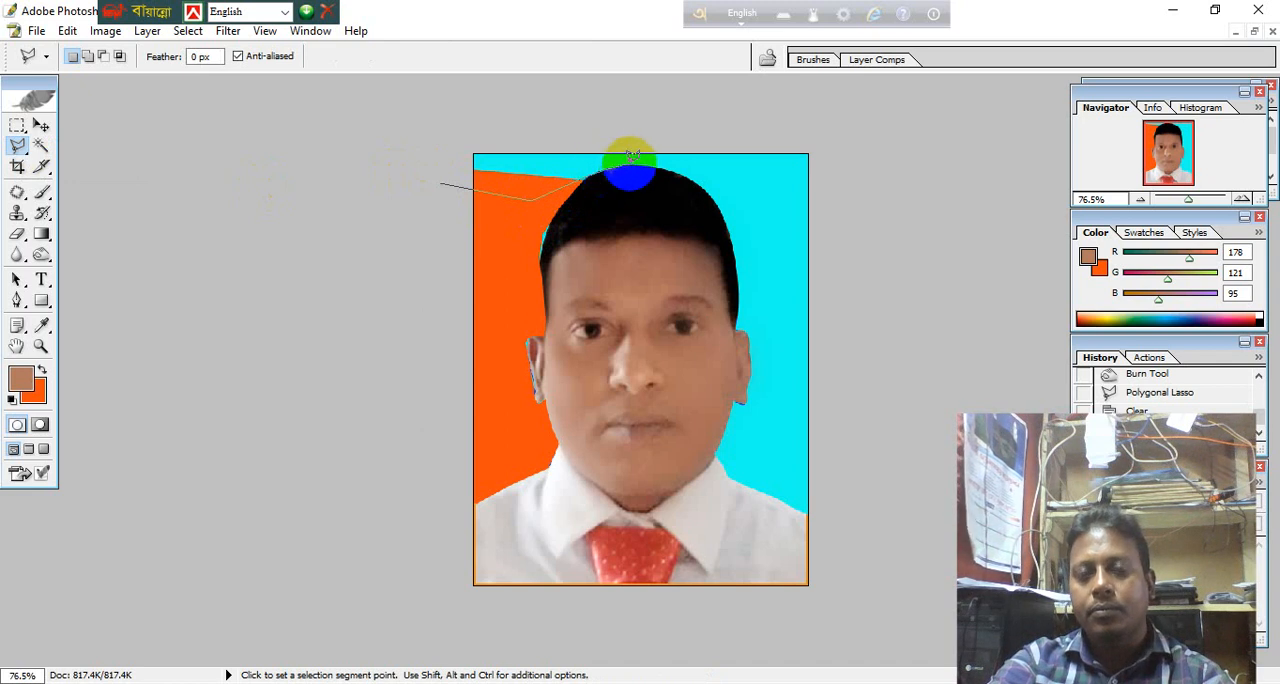
pyautogui.click(665, 169)
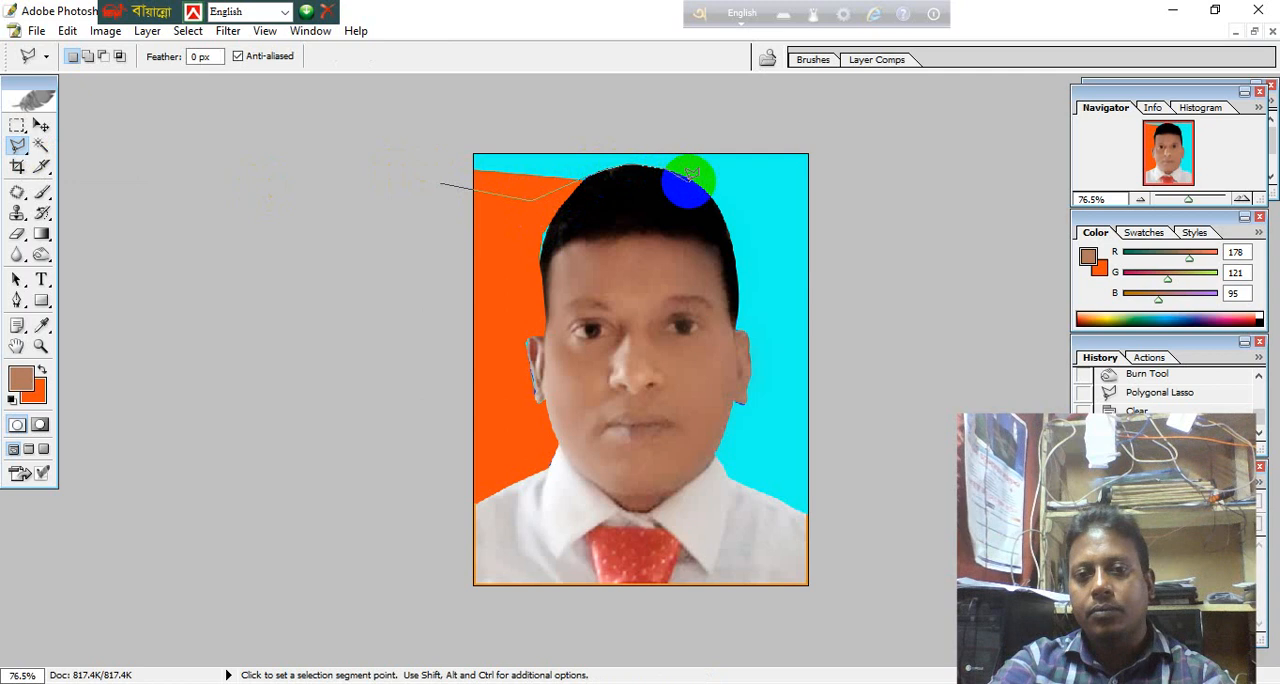
pyautogui.click(692, 181)
pyautogui.click(709, 196)
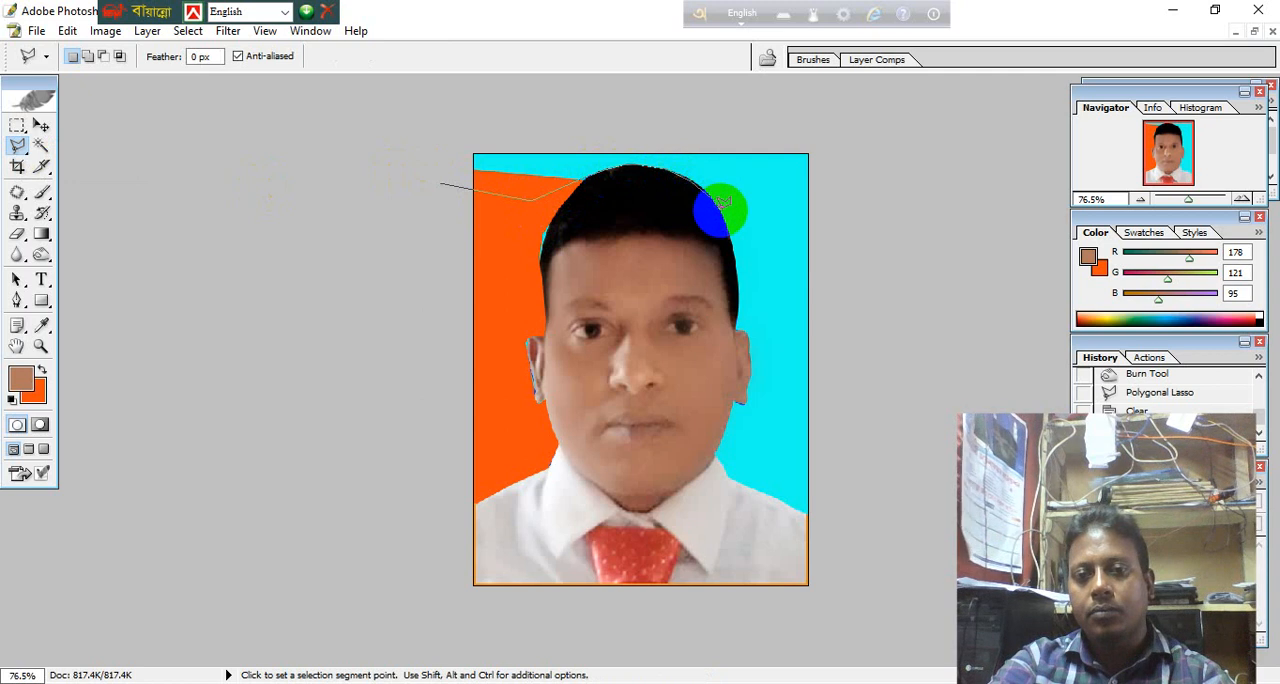
pyautogui.click(721, 211)
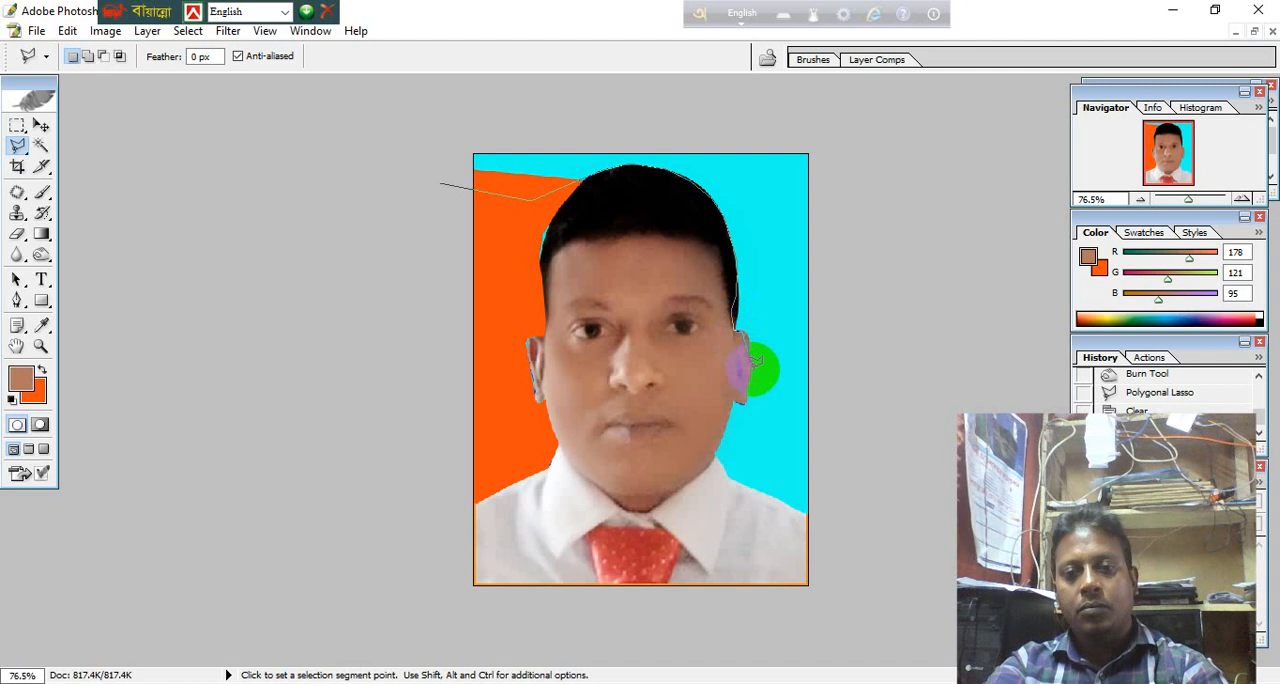
pyautogui.click(754, 390)
pyautogui.click(749, 409)
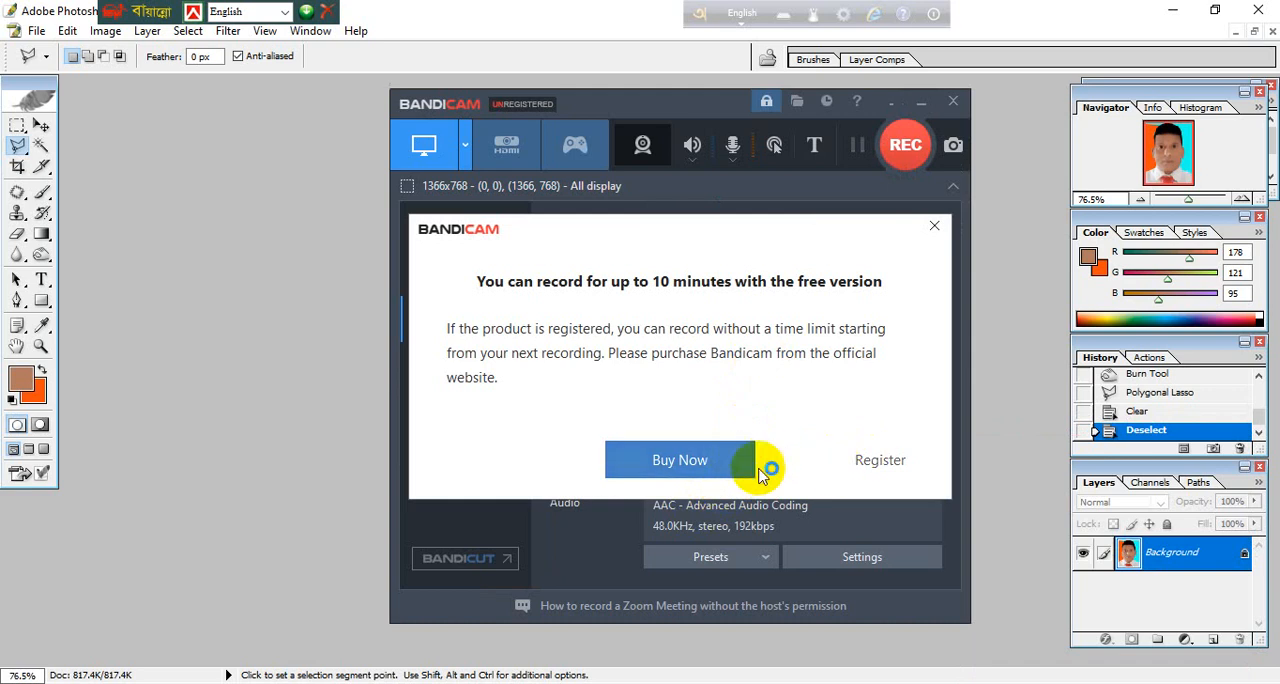
pyautogui.click(852, 469)
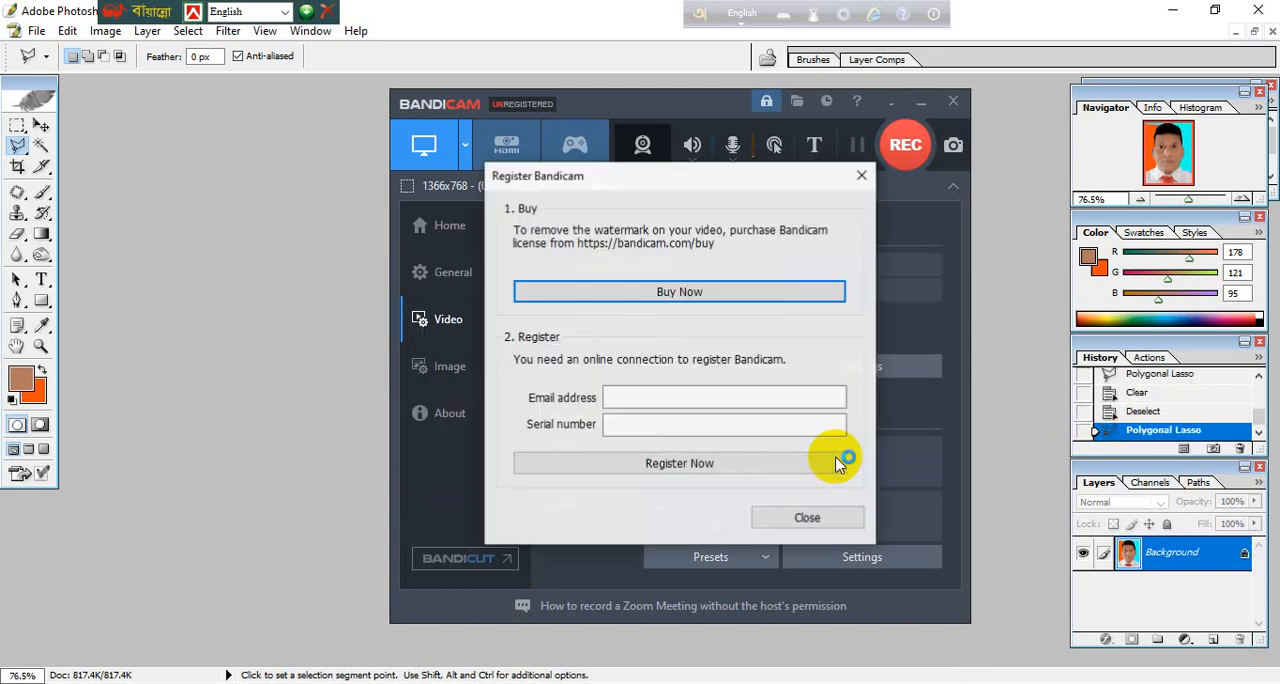
pyautogui.click(864, 176)
pyautogui.click(920, 103)
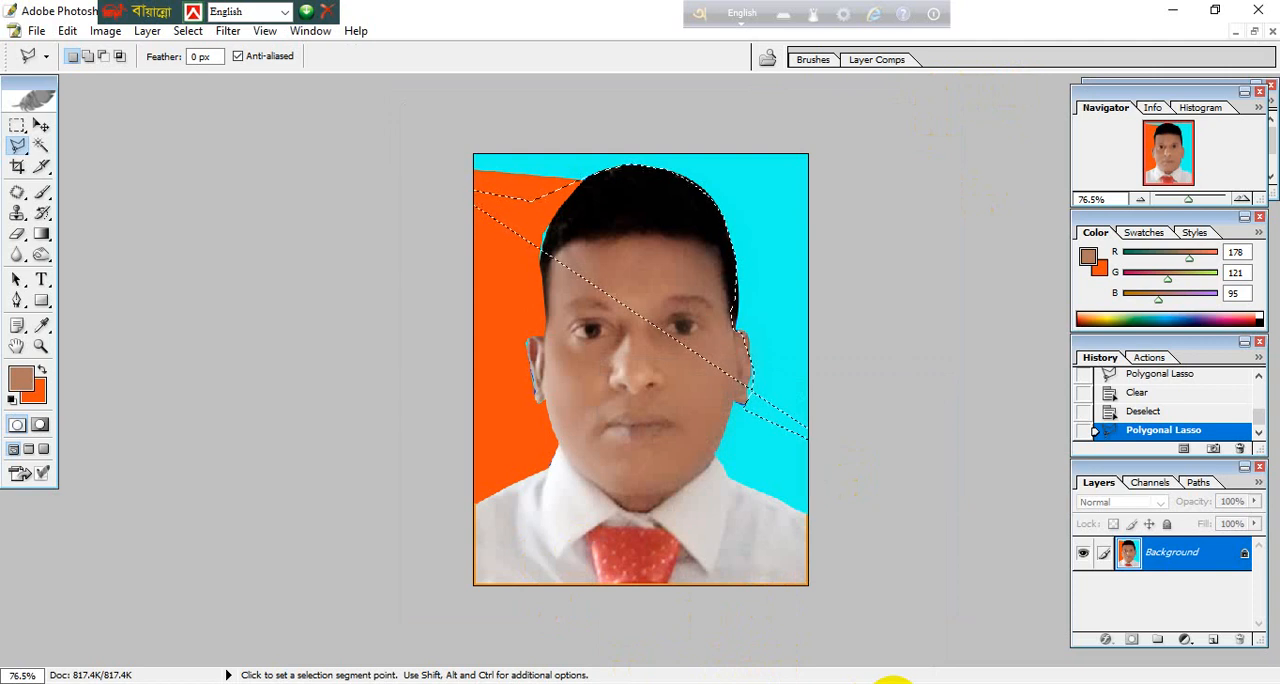
pyautogui.click(829, 683)
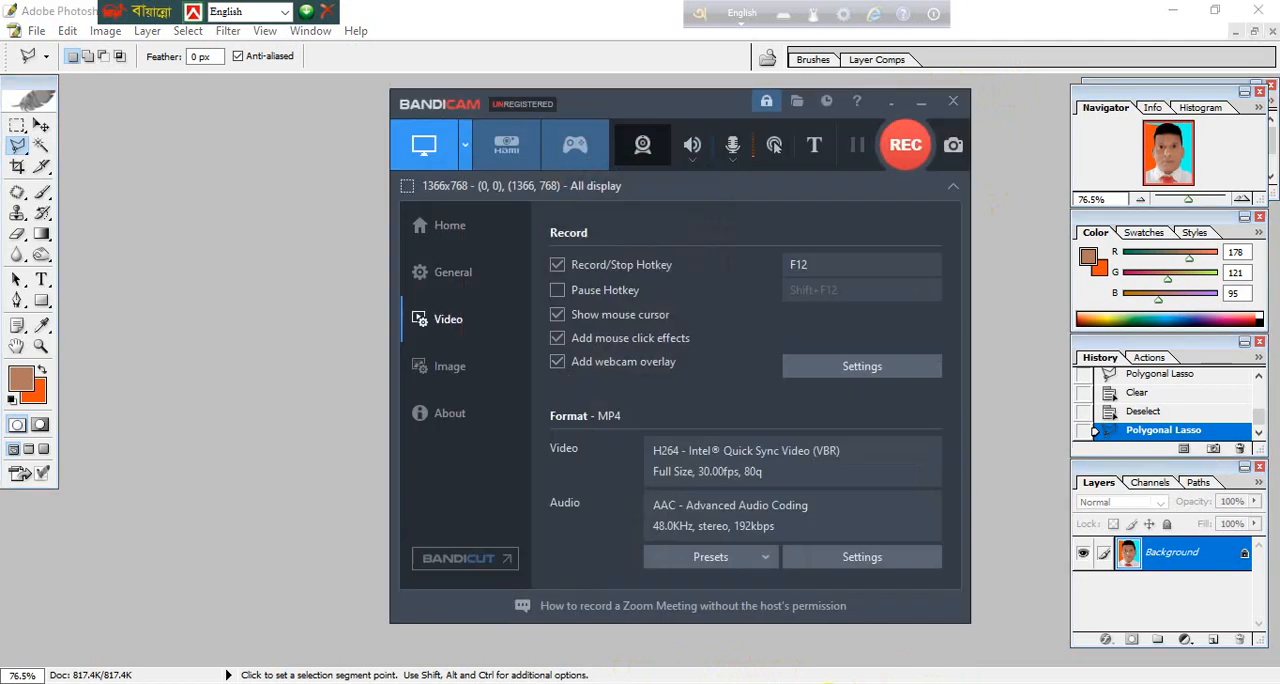
pyautogui.click(896, 148)
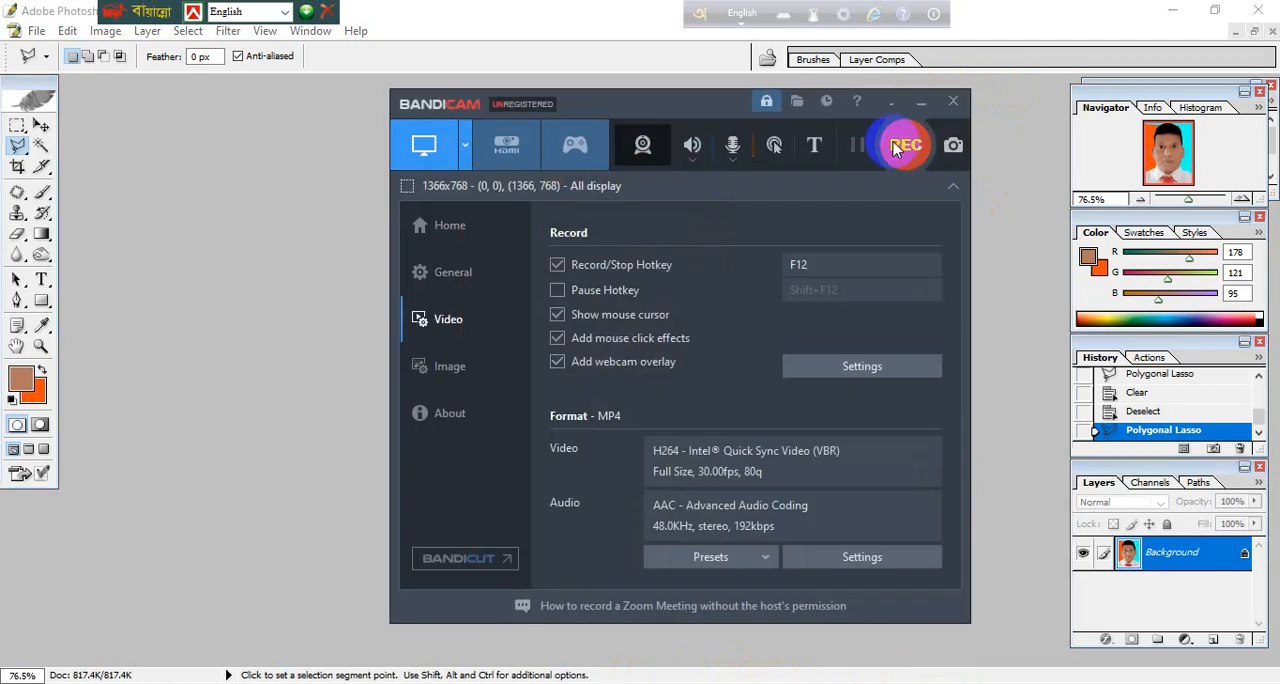
pyautogui.click(1174, 13)
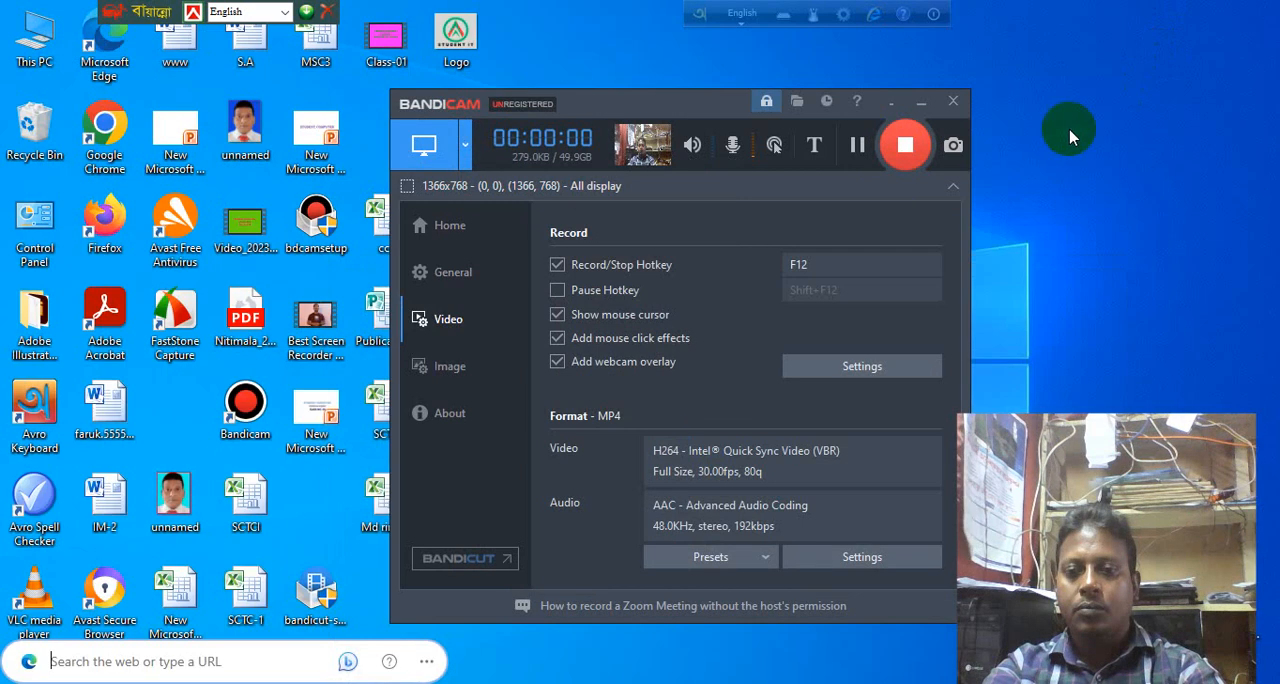
pyautogui.click(921, 103)
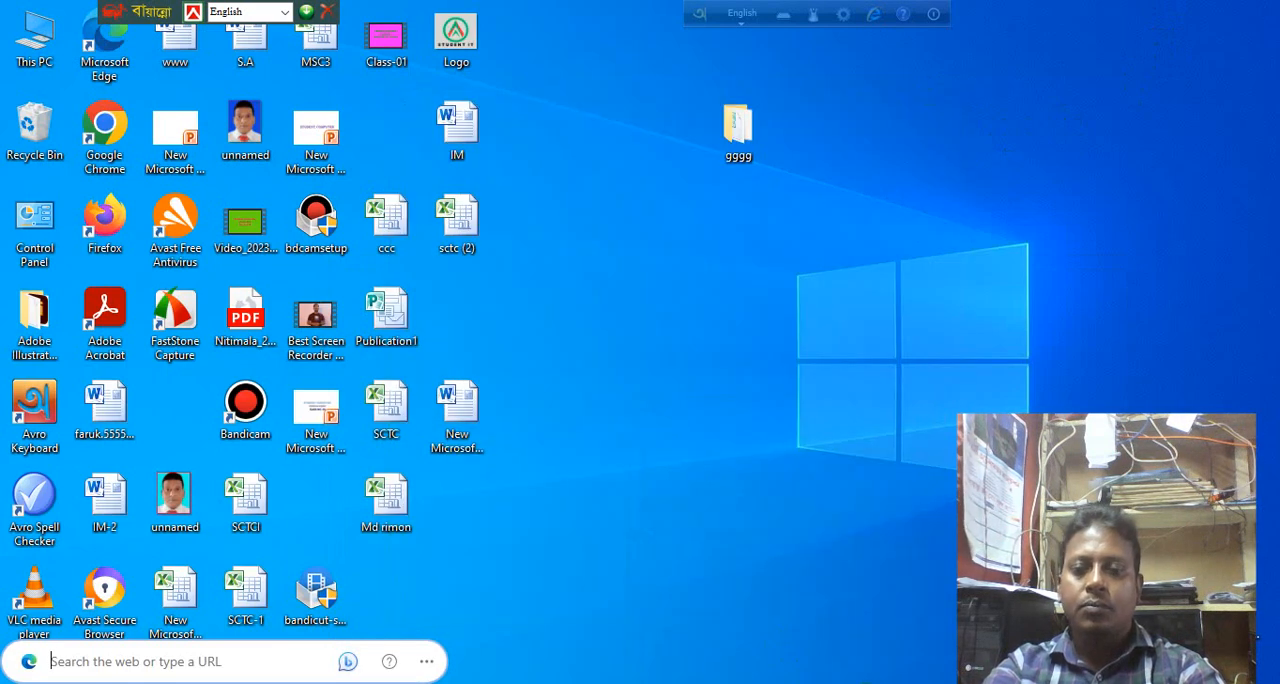
pyautogui.click(871, 682)
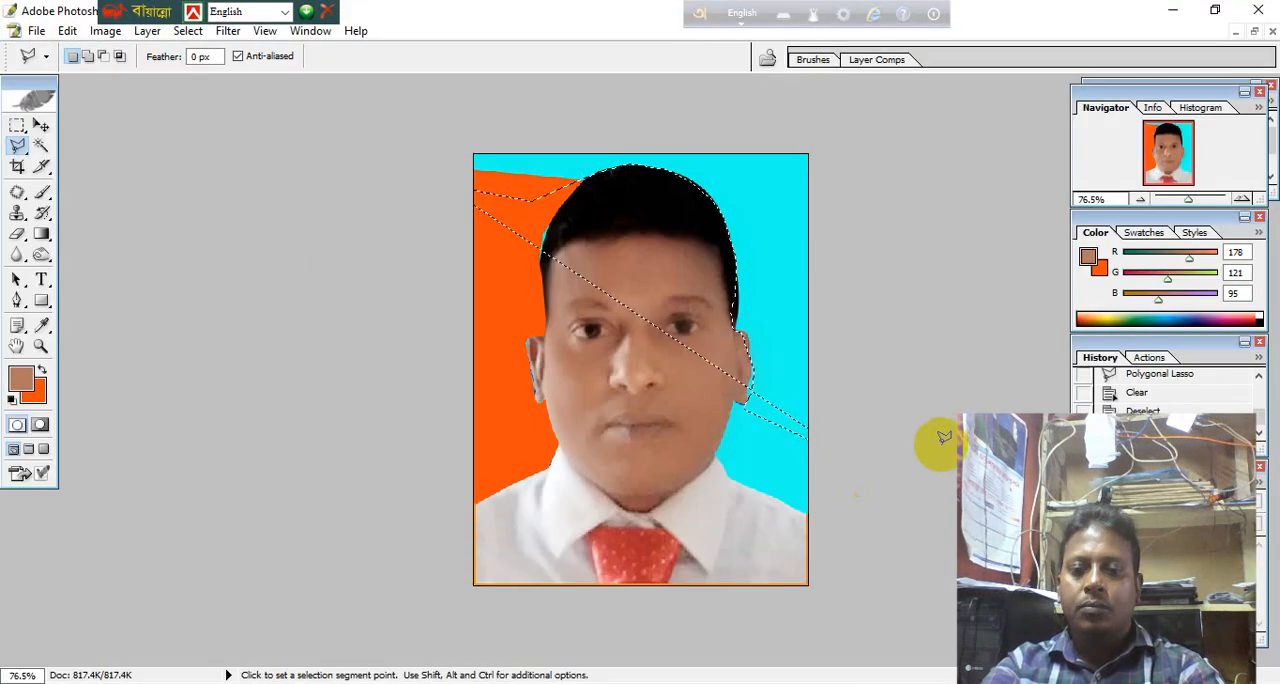
pyautogui.rightClick(598, 329)
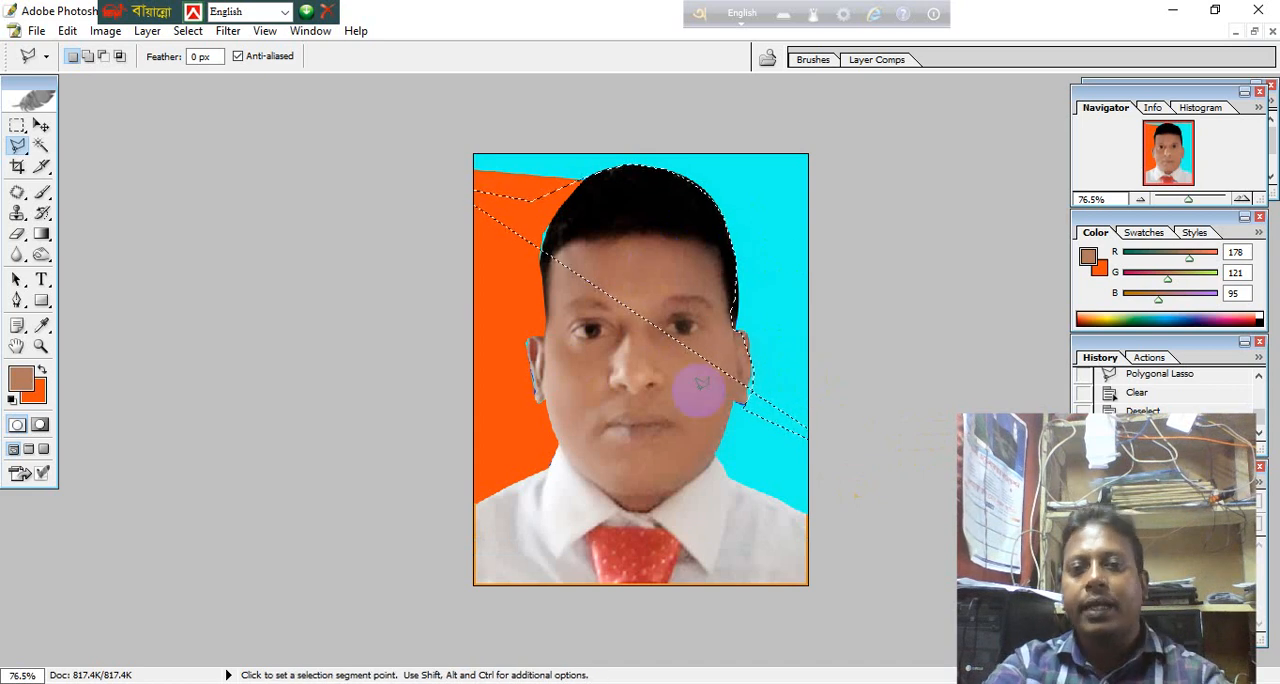
# Undo the last lasso selection, cancel the Extract dialog, and activate the Magic Wand tool.
pyautogui.hotkey('ctrl', 'z')
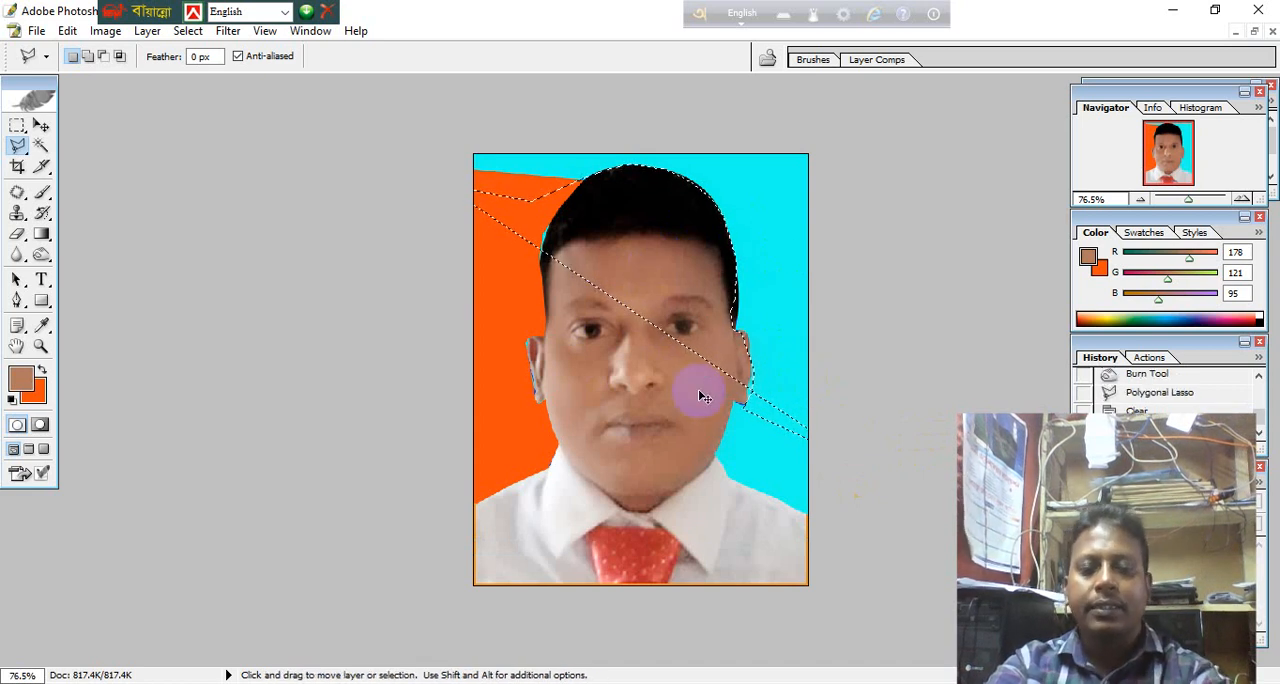
pyautogui.hotkey('ctrl', 'd')
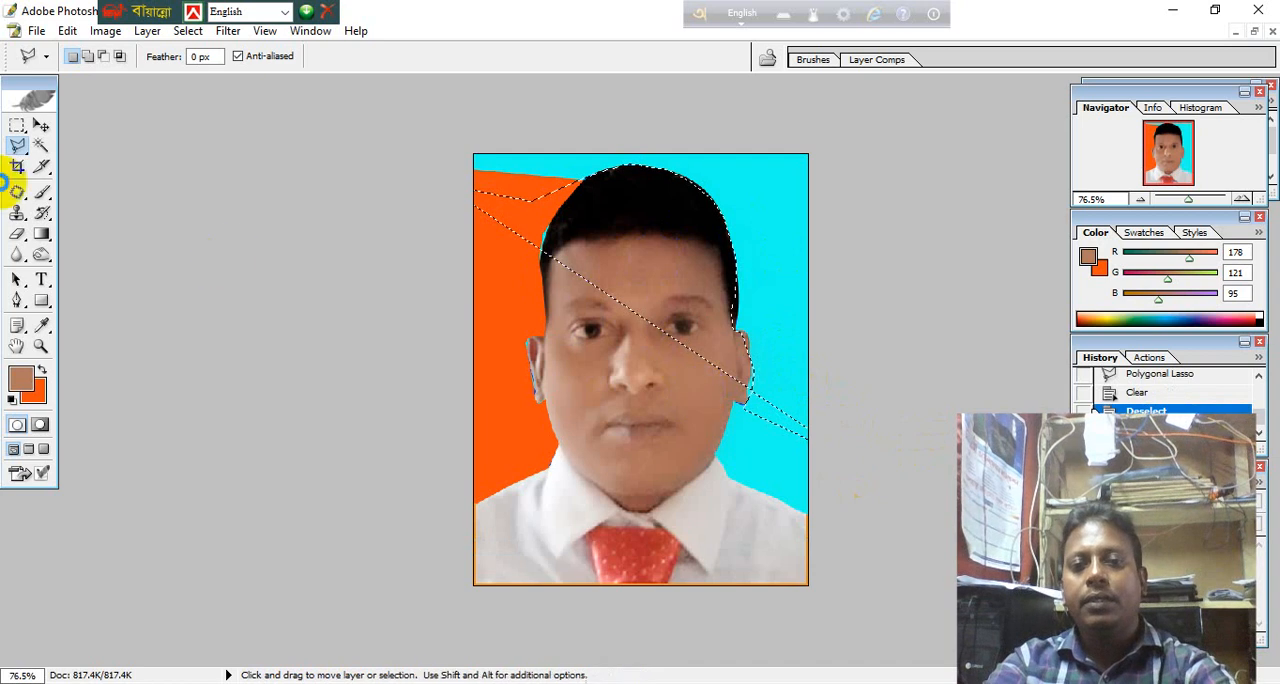
pyautogui.hotkey('alt', 'ctrl', 'x')
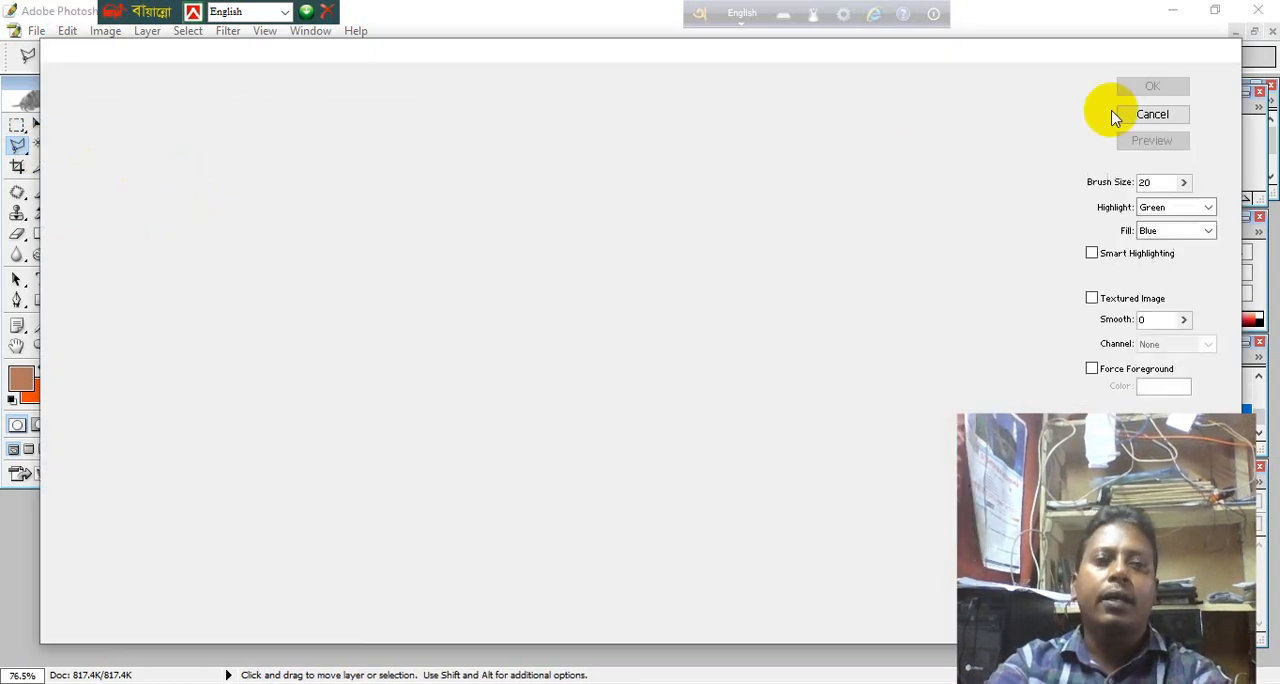
pyautogui.click(1180, 115)
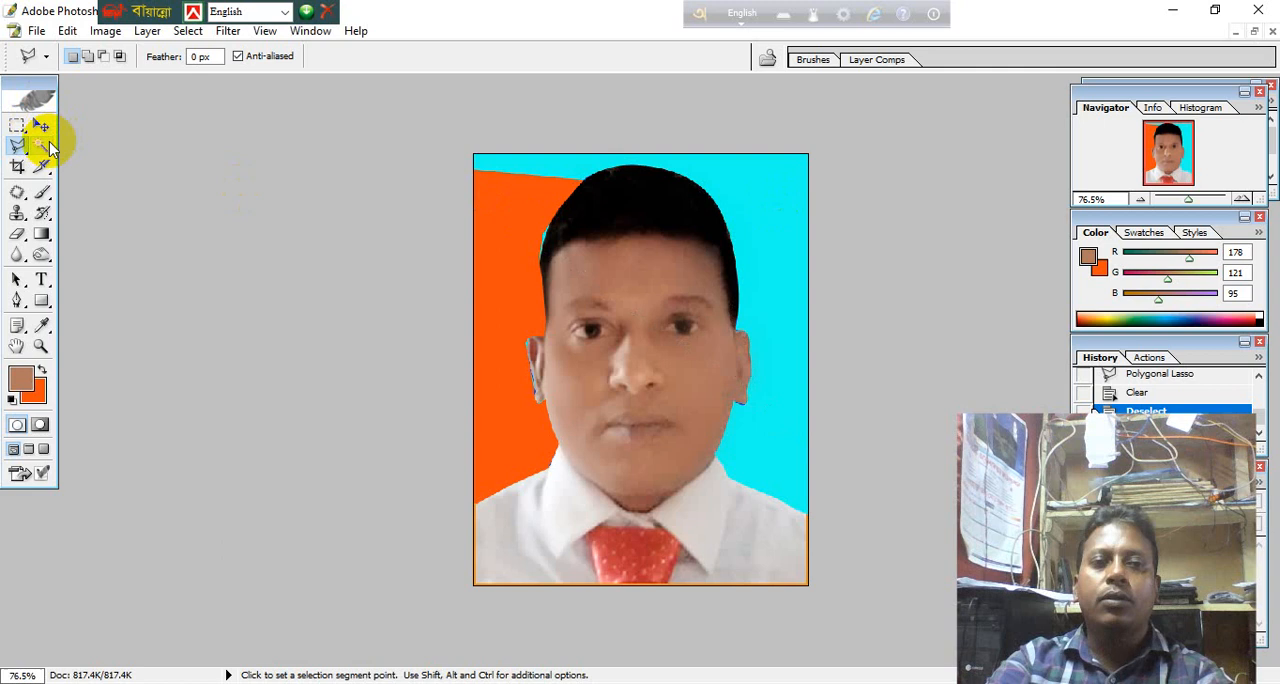
pyautogui.click(42, 145)
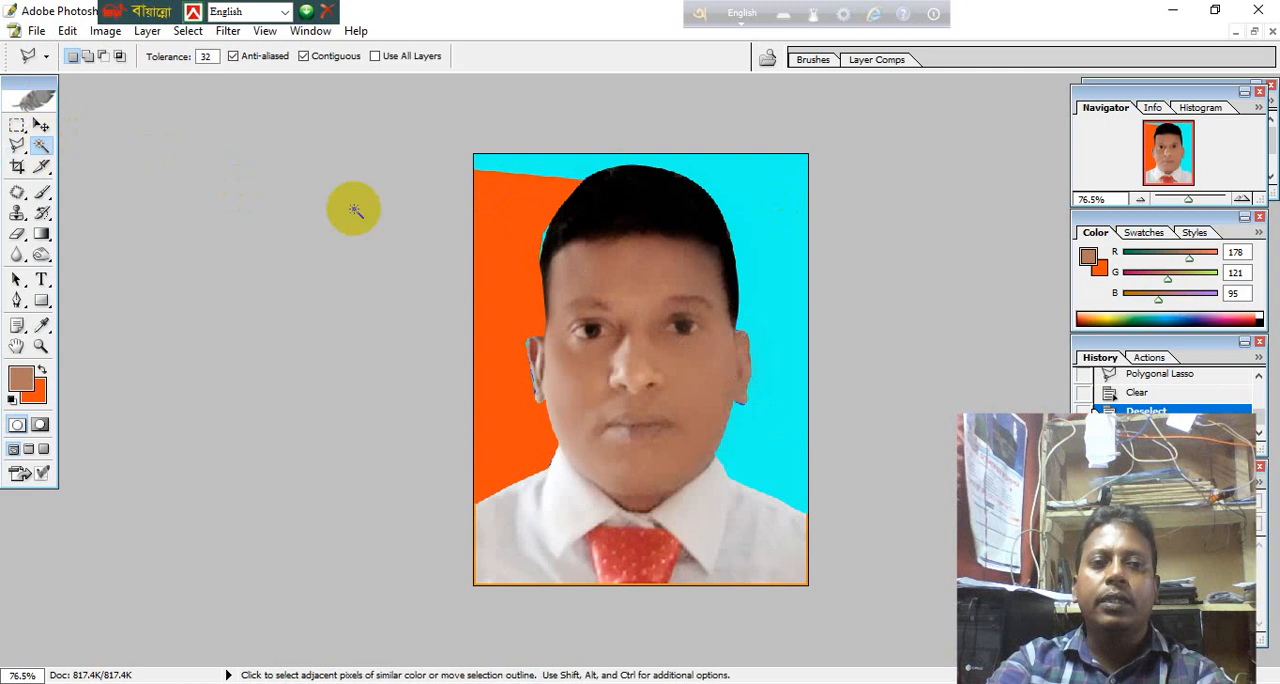
# Trace with the Polygonal Lasso from beyond the canvas's left edge, along the top of the hair, down to the temple on the photo's right.
pyautogui.click(22, 147)
pyautogui.click(376, 179)
pyautogui.click(474, 190)
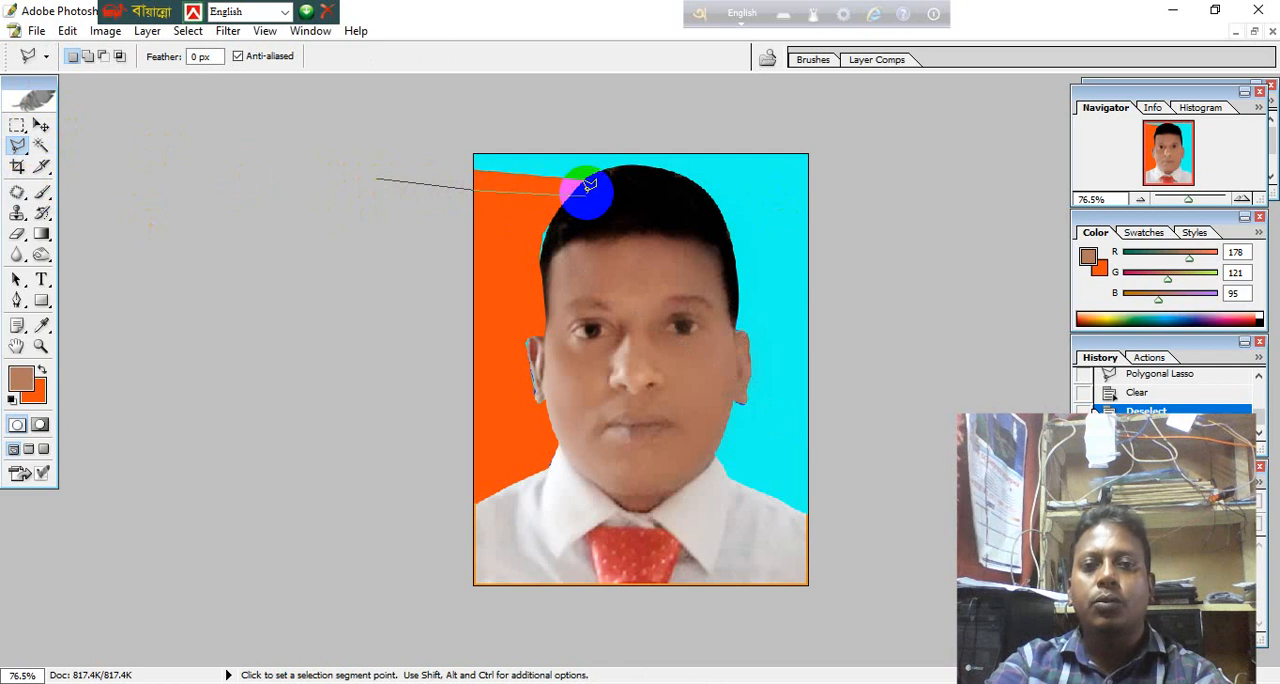
pyautogui.click(576, 187)
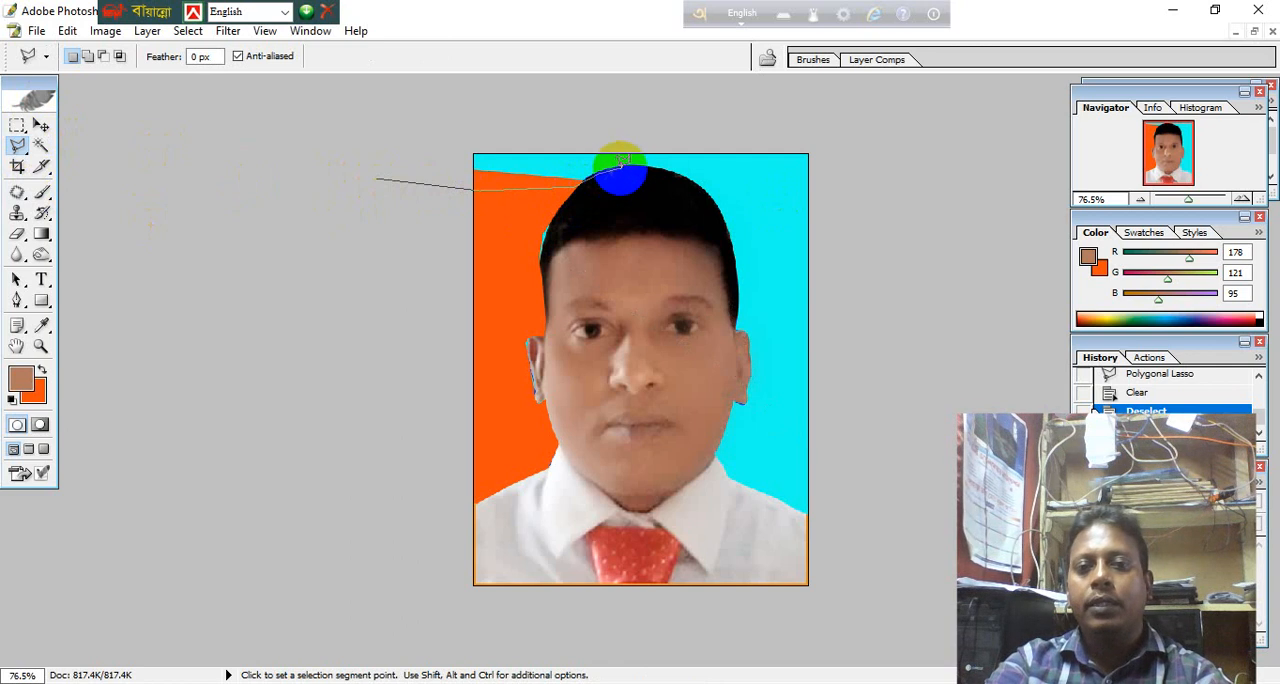
pyautogui.click(671, 168)
pyautogui.click(702, 188)
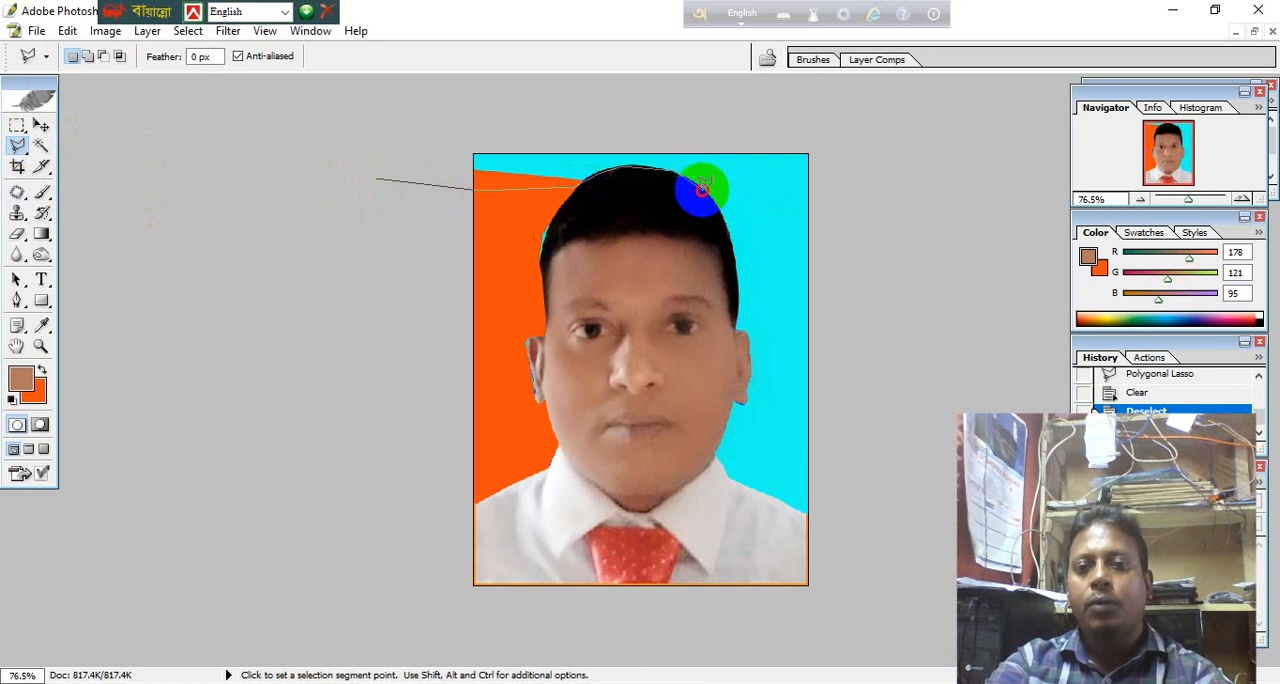
pyautogui.click(719, 212)
pyautogui.click(742, 258)
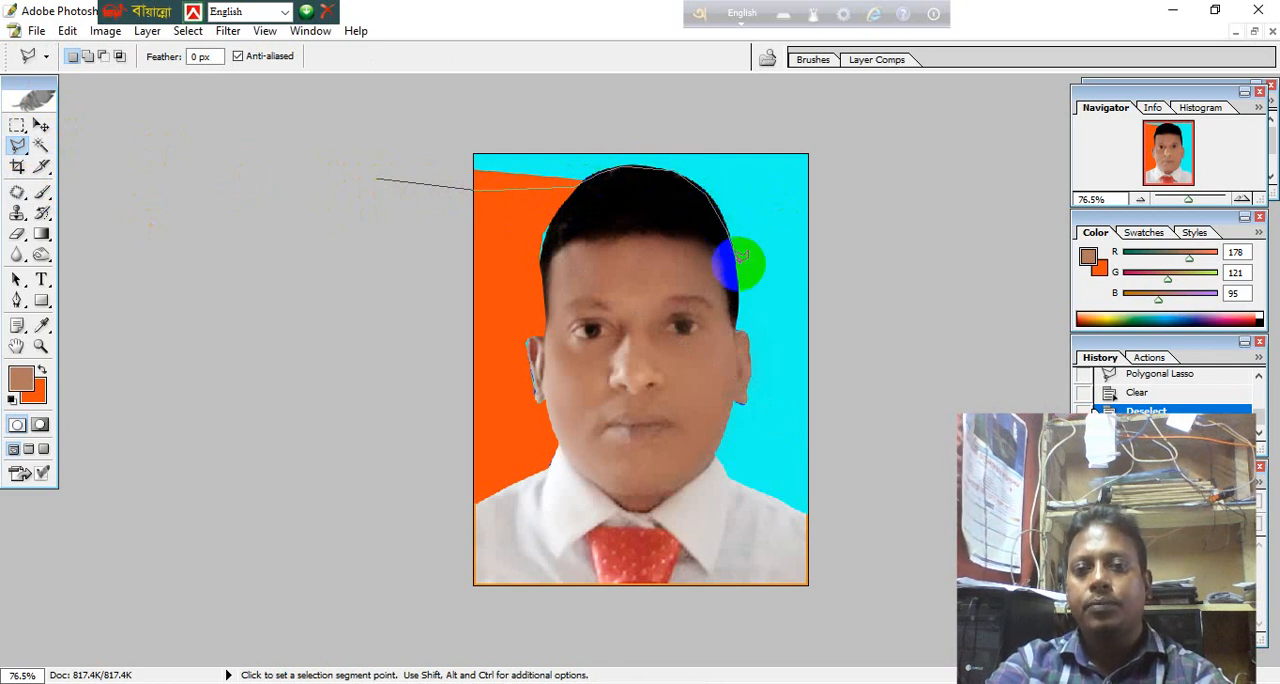
# Close the polygonal selection around the upper background by running its outer edge beyond the canvas and over the top to the starting point.
pyautogui.click(848, 252)
pyautogui.click(885, 208)
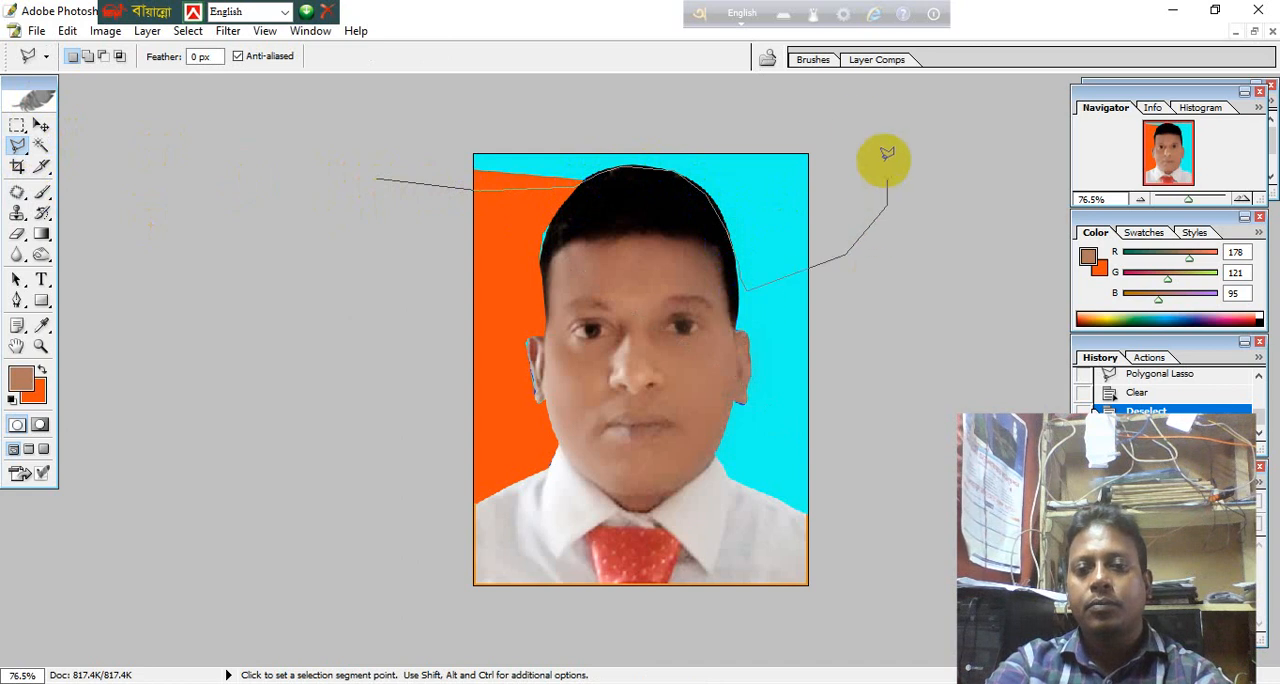
pyautogui.click(860, 125)
pyautogui.click(770, 103)
pyautogui.click(434, 96)
pyautogui.click(392, 103)
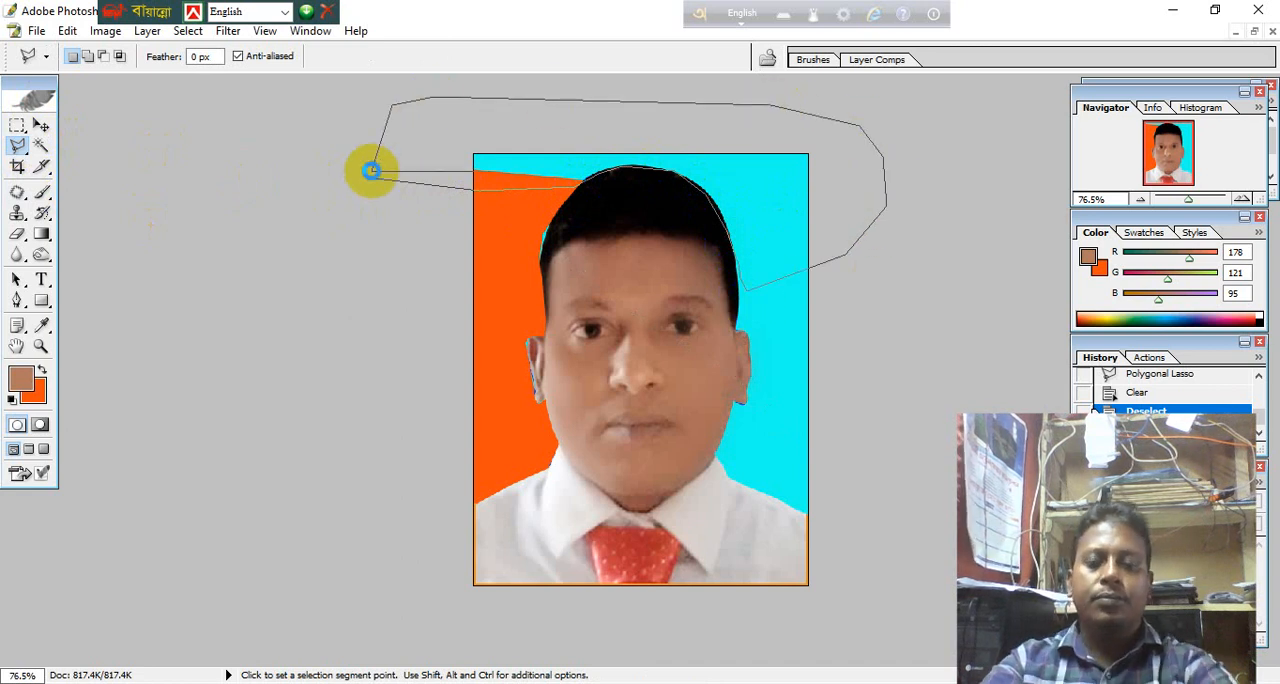
pyautogui.click(374, 164)
# Fill the selected upper background with the orange background colour and remove the selection.
pyautogui.press('Delete')
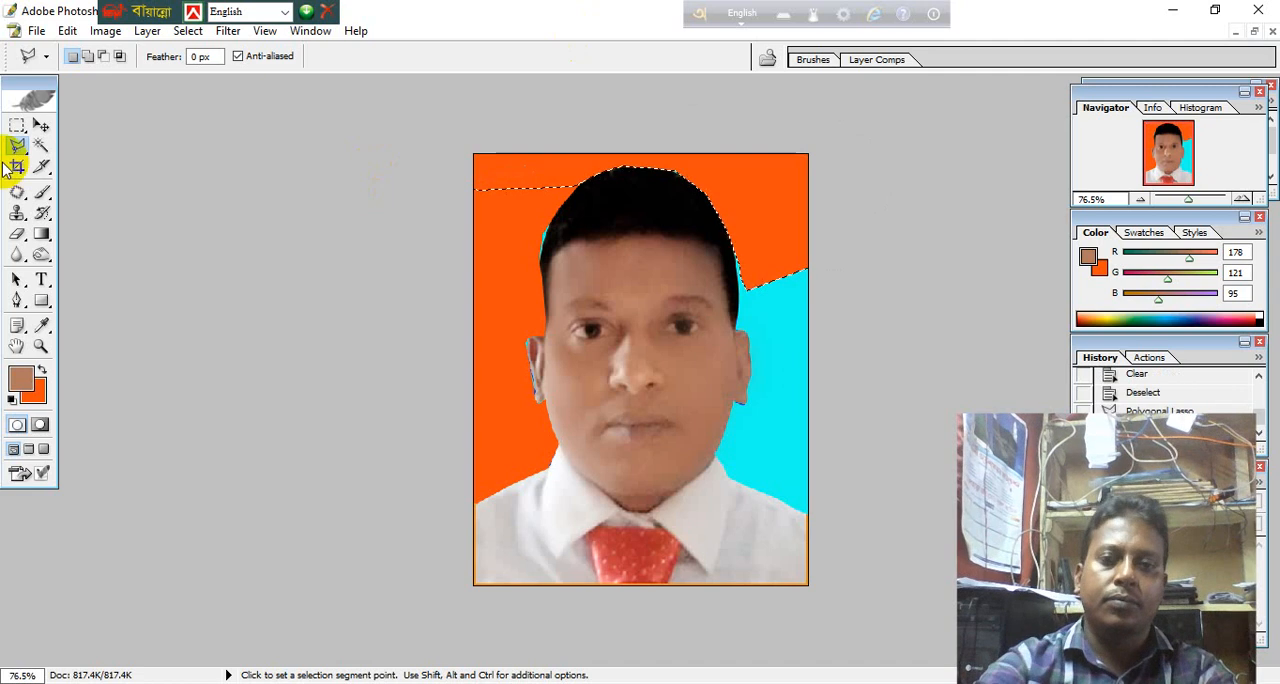
pyautogui.click(41, 148)
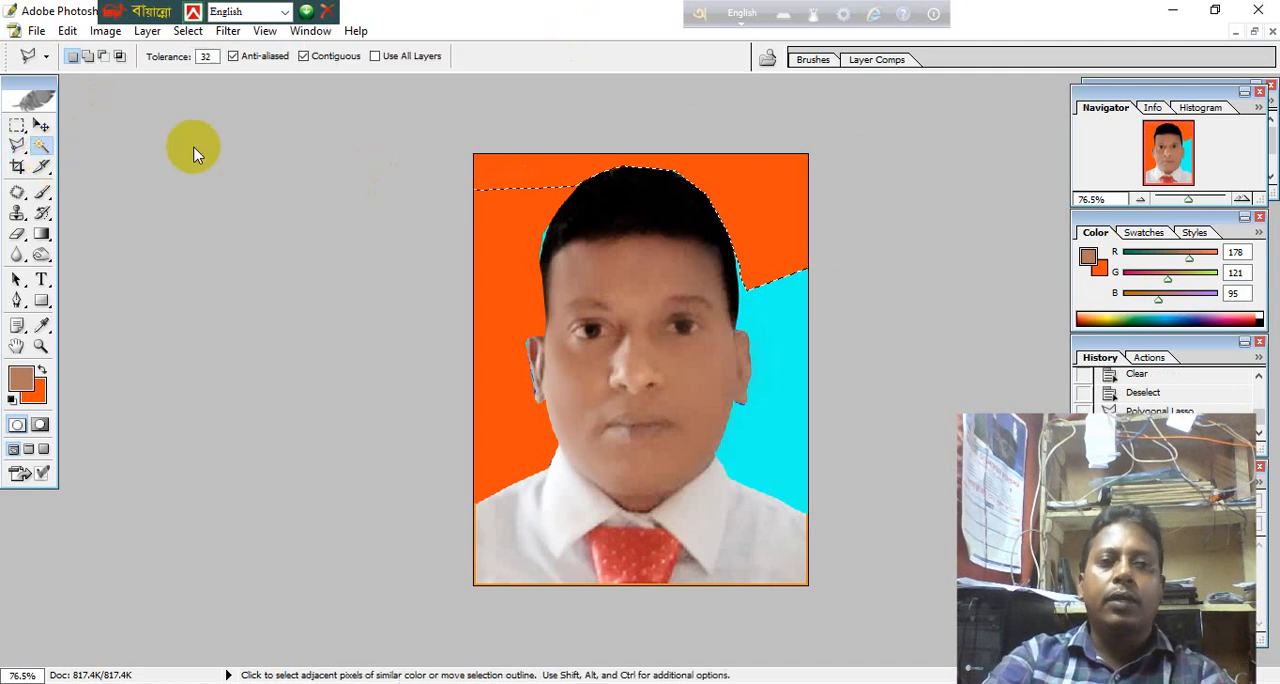
pyautogui.click(376, 177)
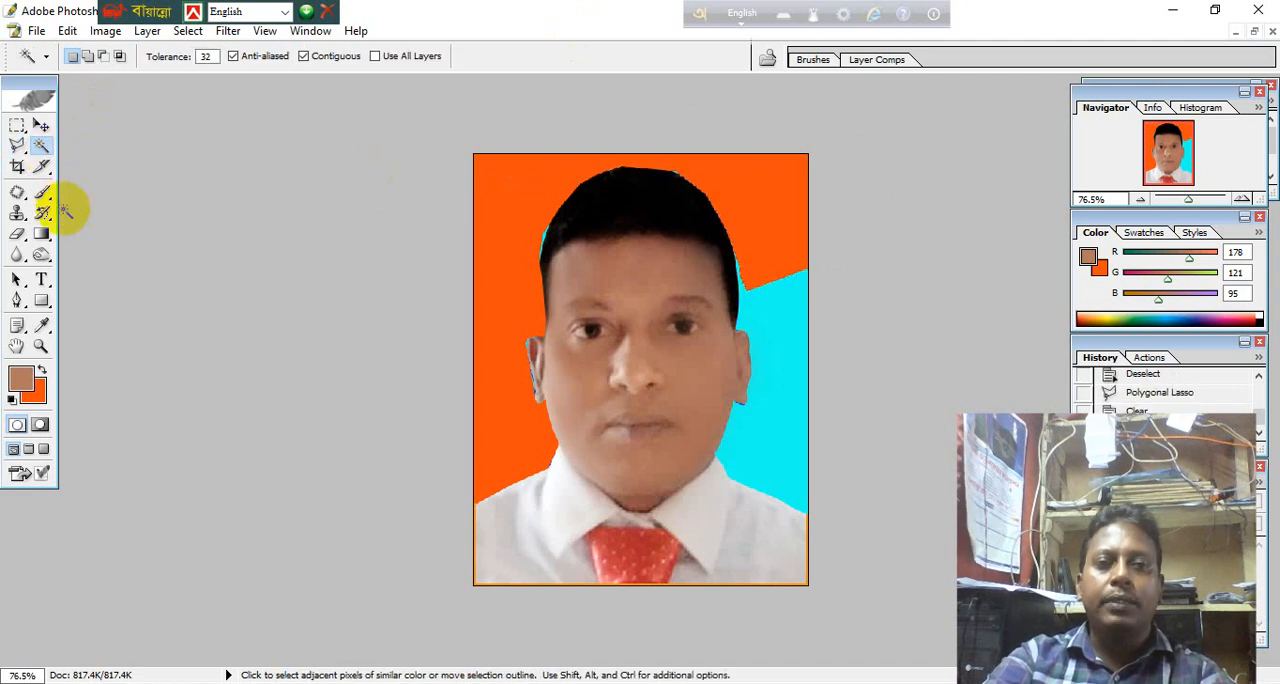
# Select the remaining cyan background on the photo's right with the Polygonal Lasso, following the shoulder, neck, ear and hair and closing outside the canvas.
pyautogui.click(19, 150)
pyautogui.click(850, 543)
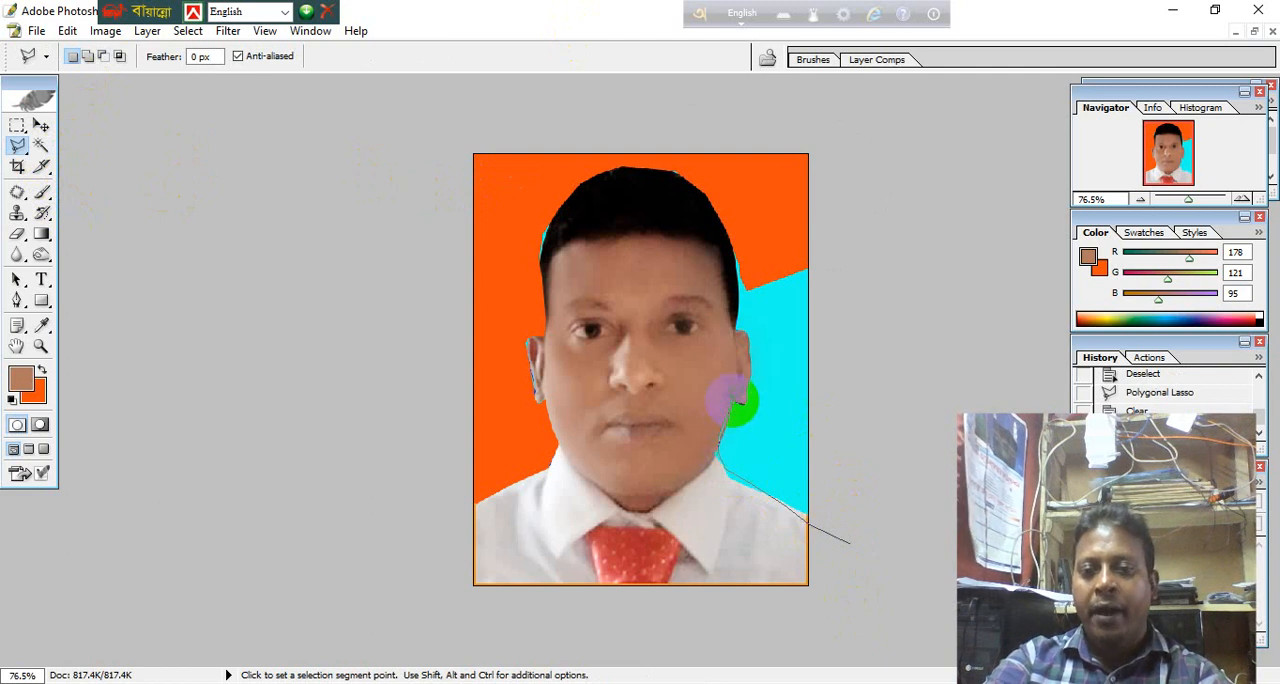
pyautogui.click(749, 403)
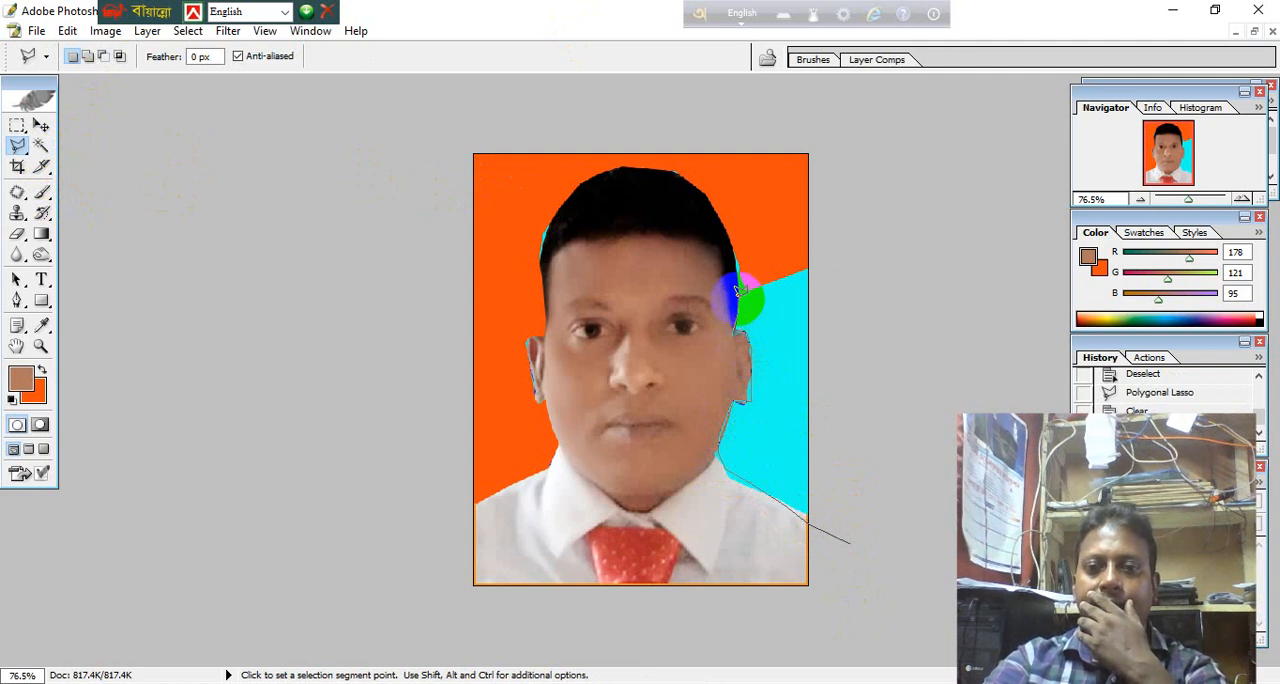
pyautogui.click(737, 257)
pyautogui.click(807, 217)
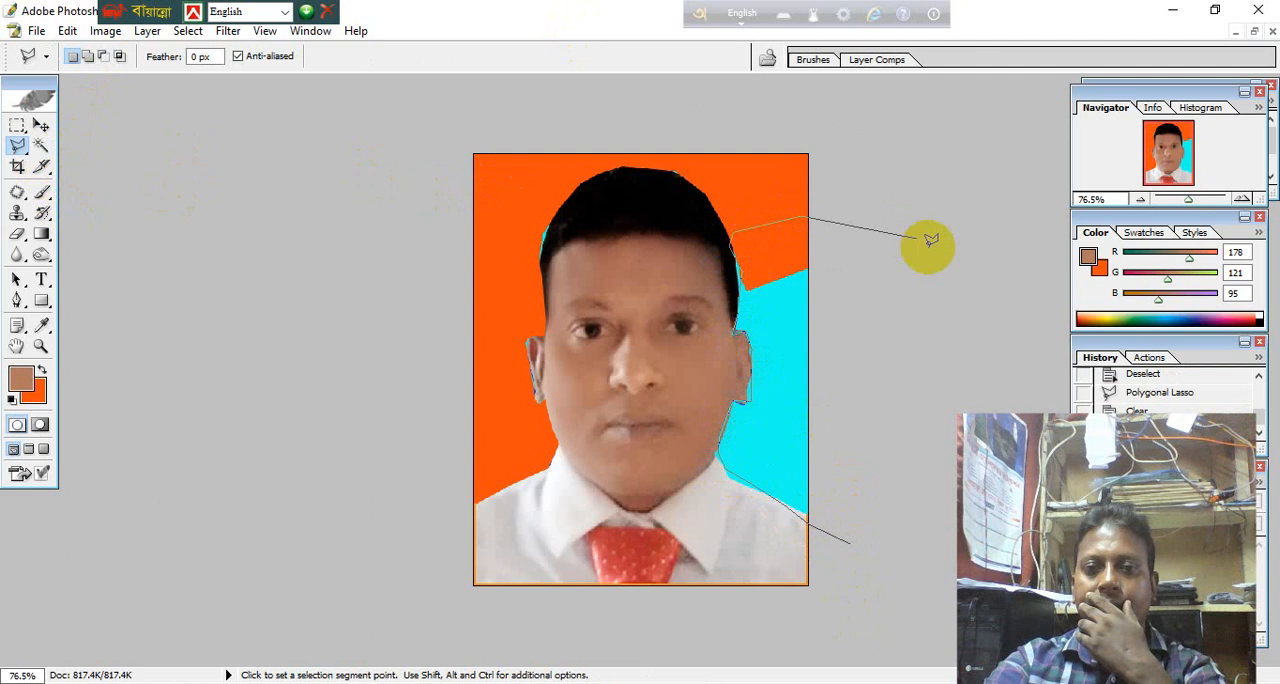
pyautogui.click(933, 265)
pyautogui.click(931, 388)
pyautogui.click(908, 470)
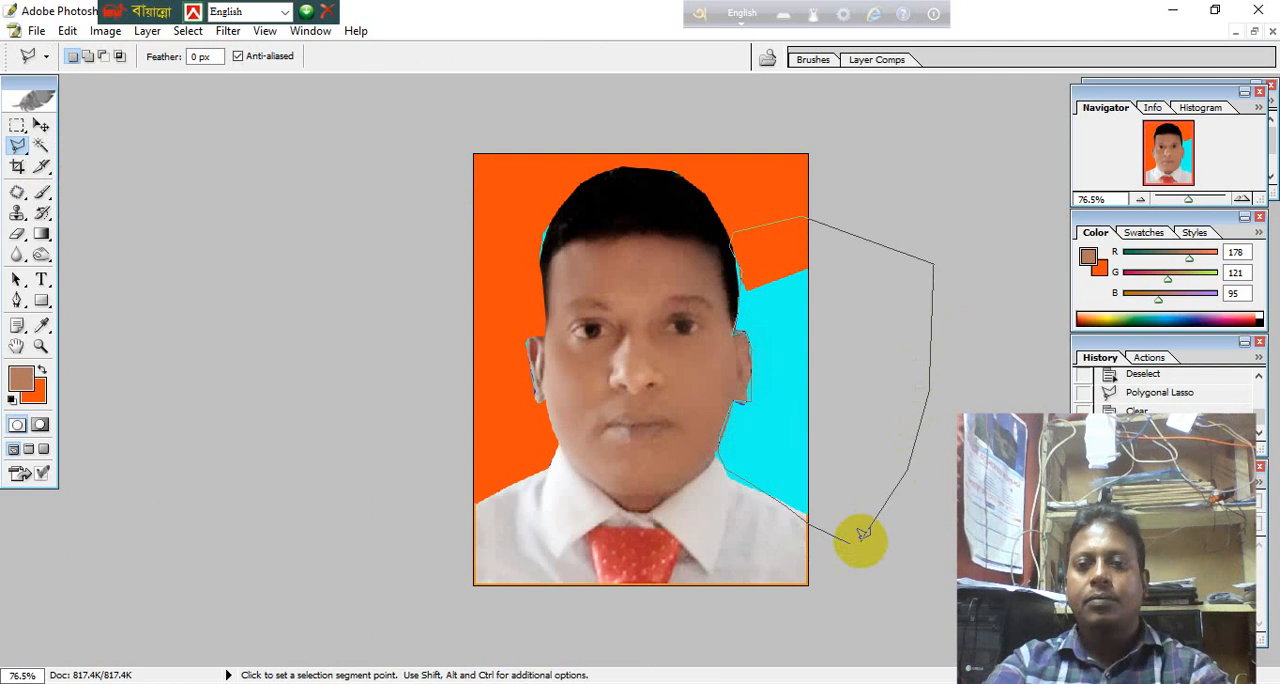
pyautogui.doubleClick(862, 537)
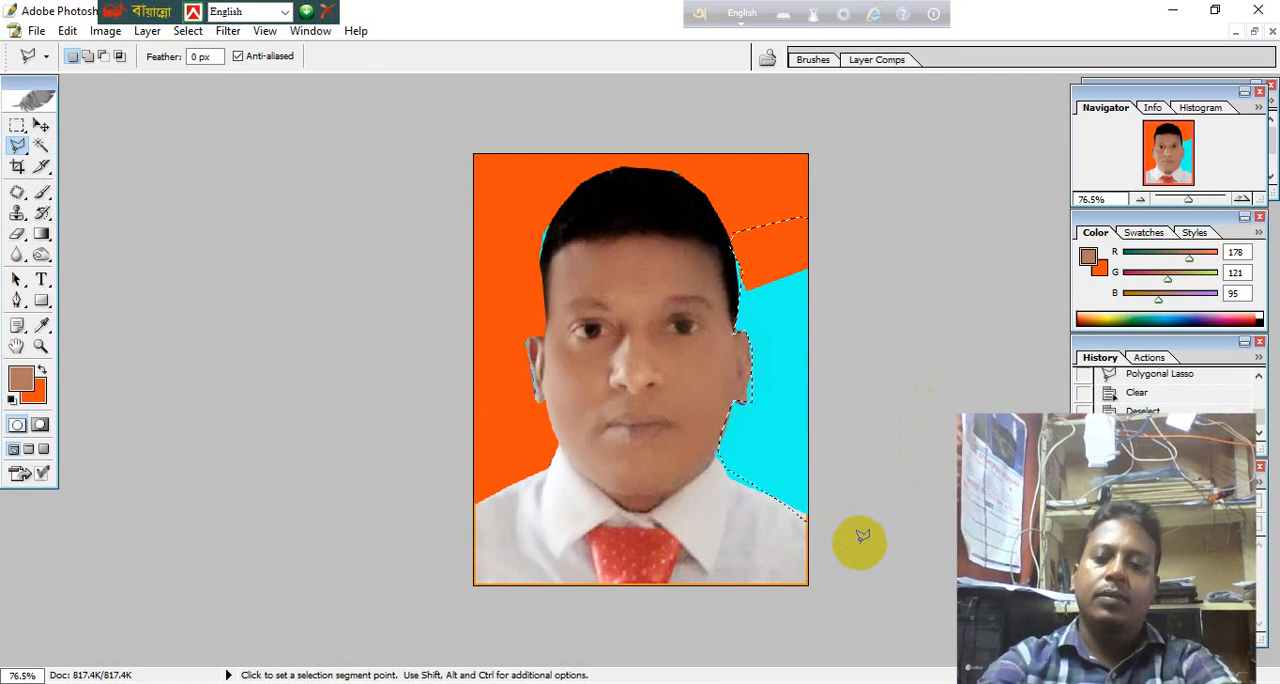
# Fill the selected area beside the face and shoulder with the orange background colour, and deselect it.
pyautogui.press('Delete')
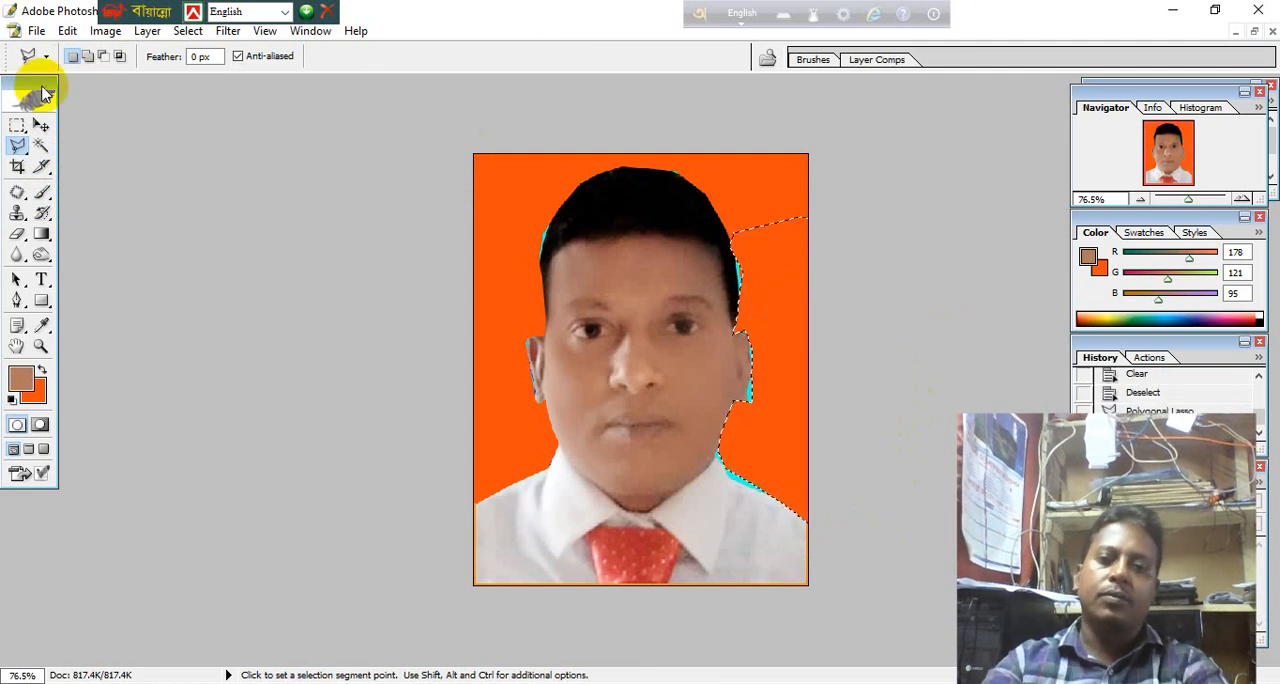
pyautogui.click(40, 145)
pyautogui.hotkey('ctrl', 'd')
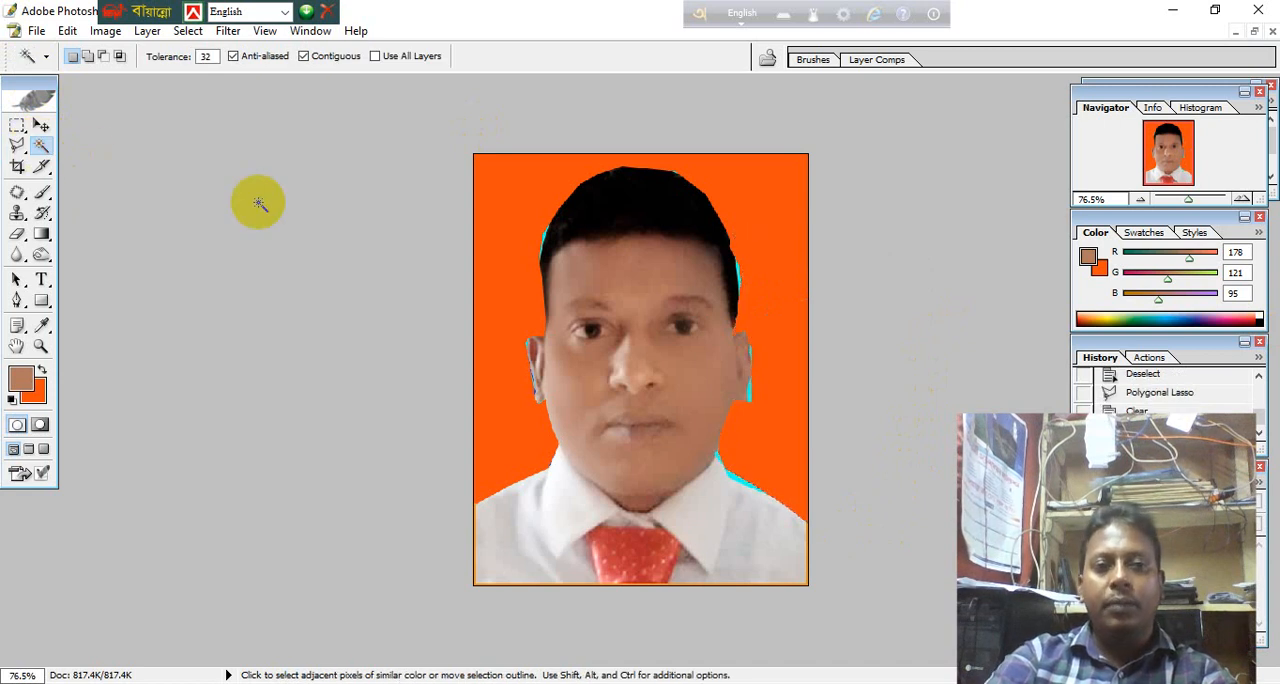
pyautogui.scroll(4, 258, 202)
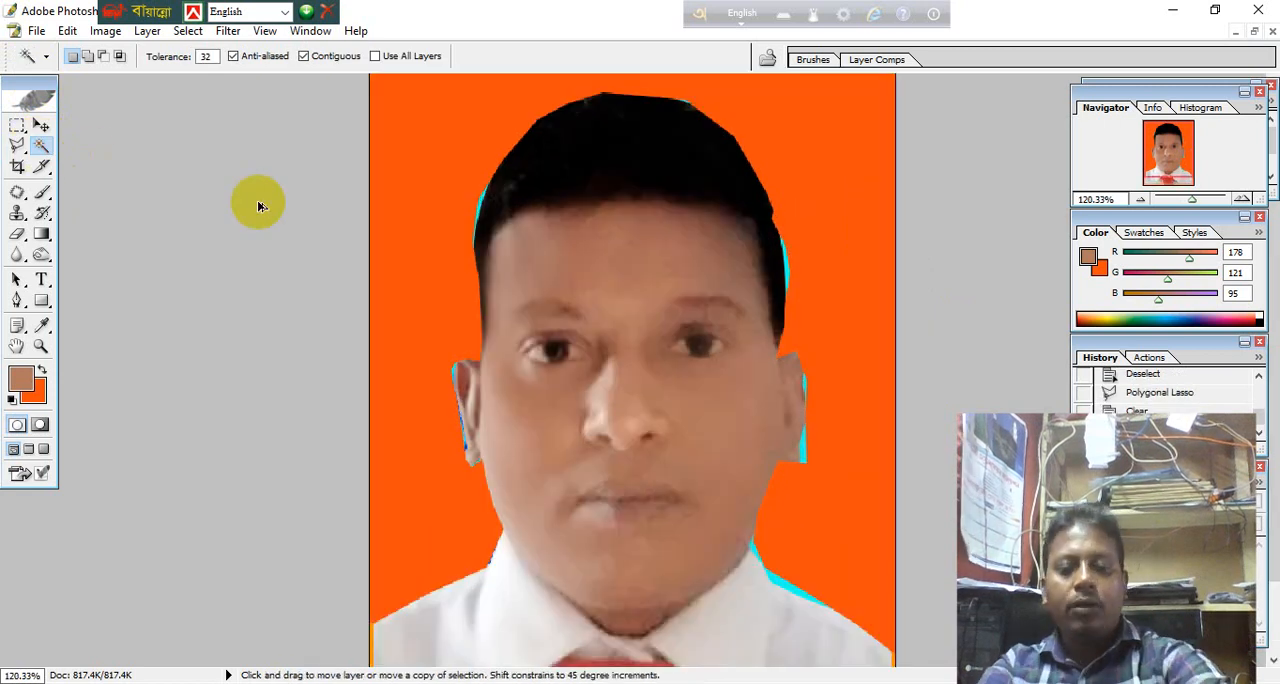
pyautogui.click(30, 252)
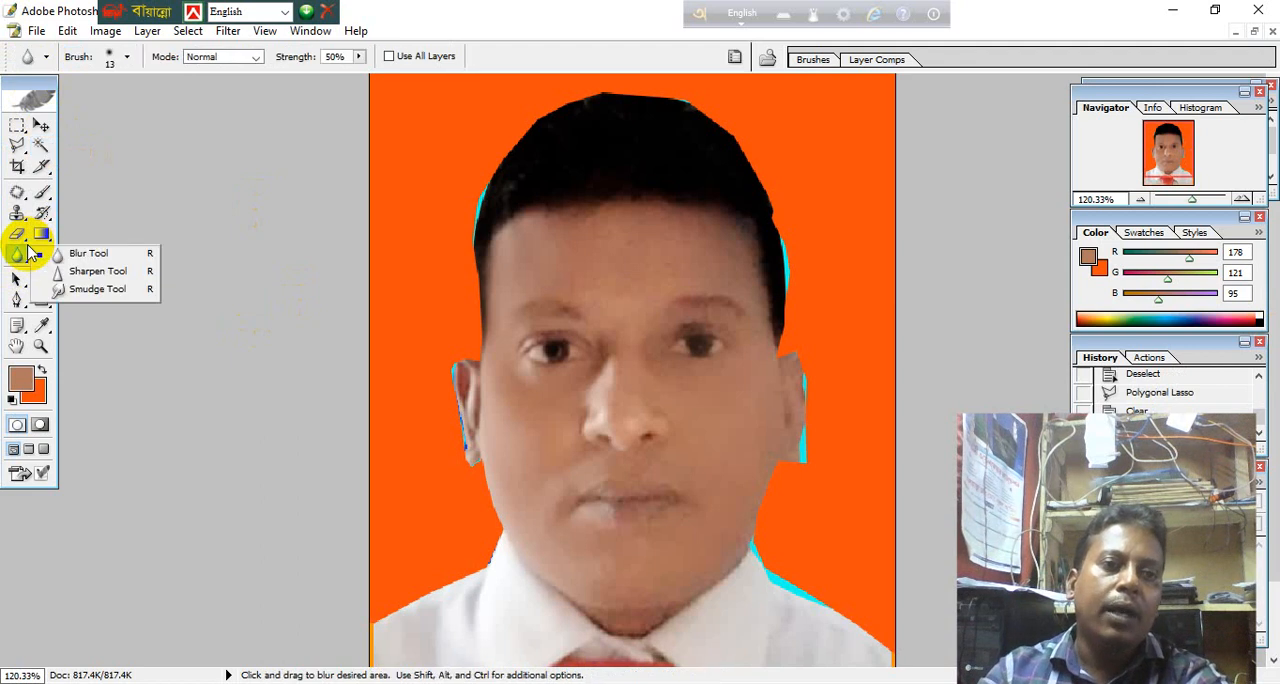
pyautogui.click(28, 242)
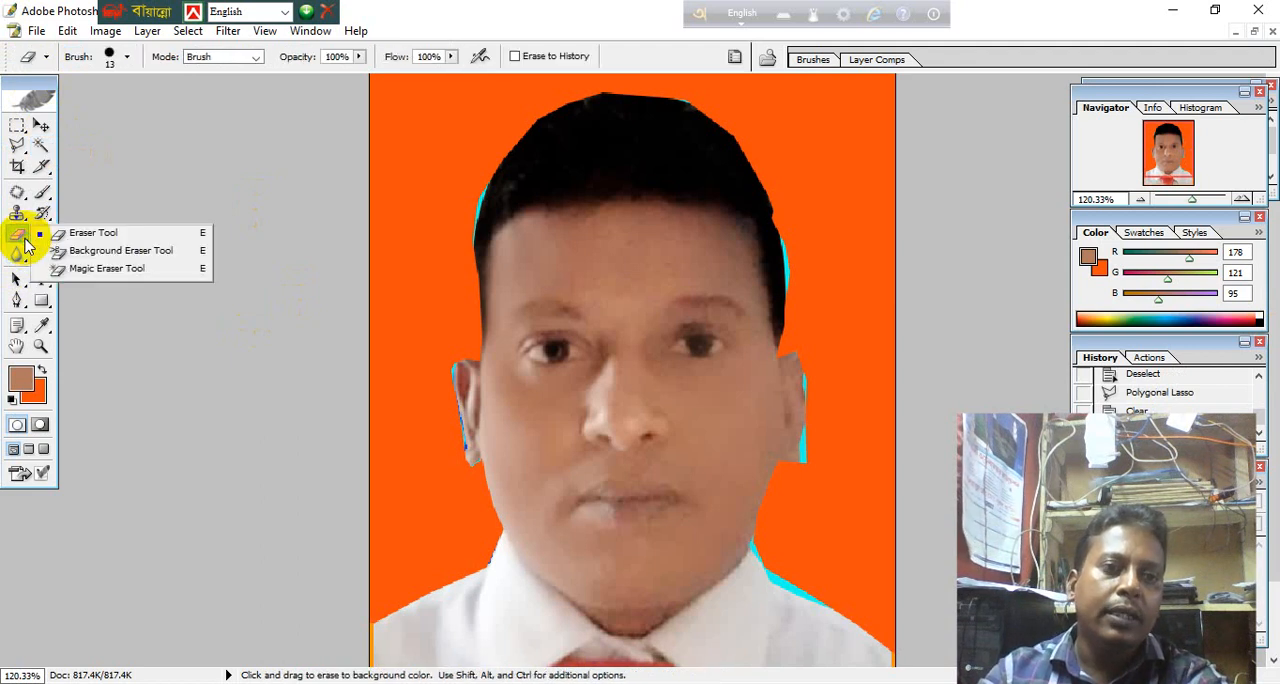
pyautogui.click(125, 270)
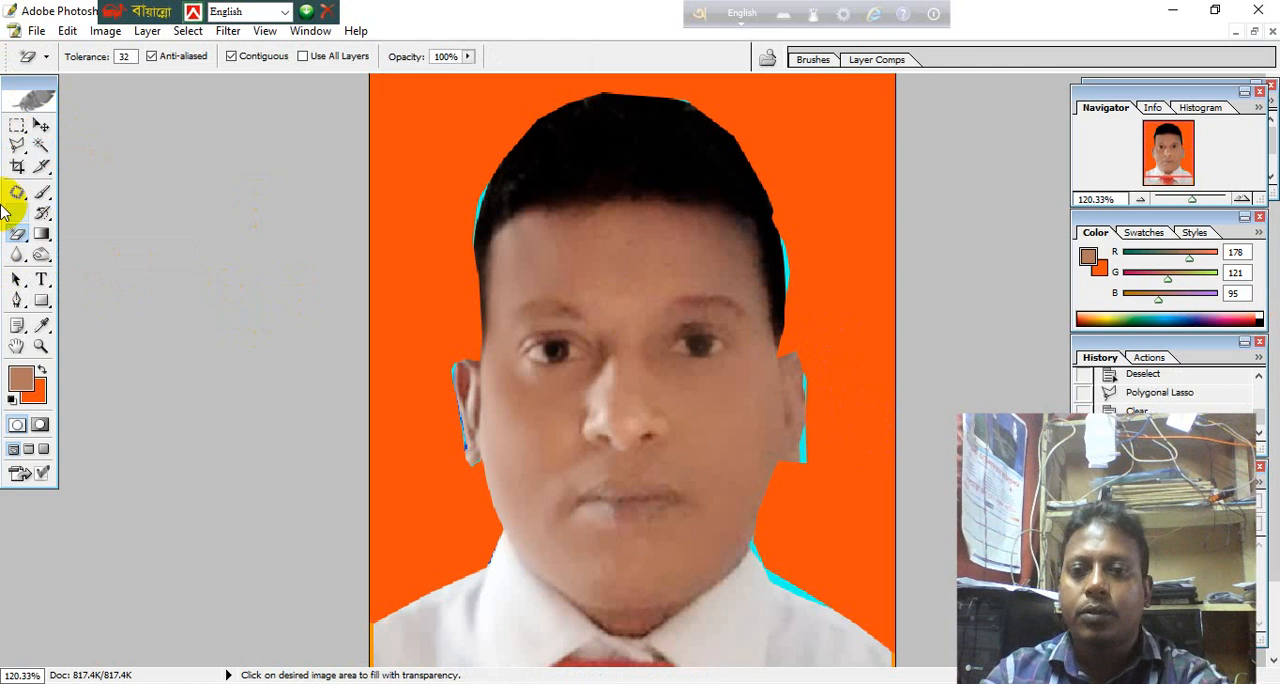
# Erase the leftover cyan fringes along both sides of the hair to orange, using the Eraser with a brush size of 100.
pyautogui.click(27, 243)
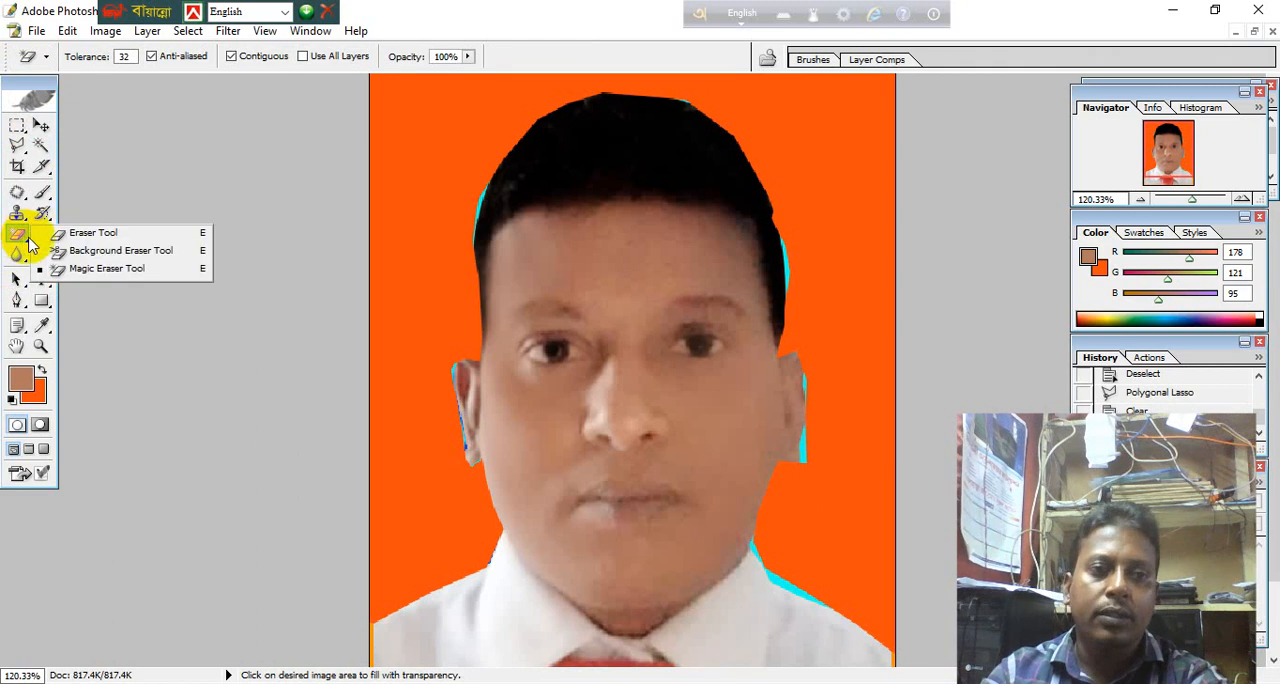
pyautogui.click(124, 238)
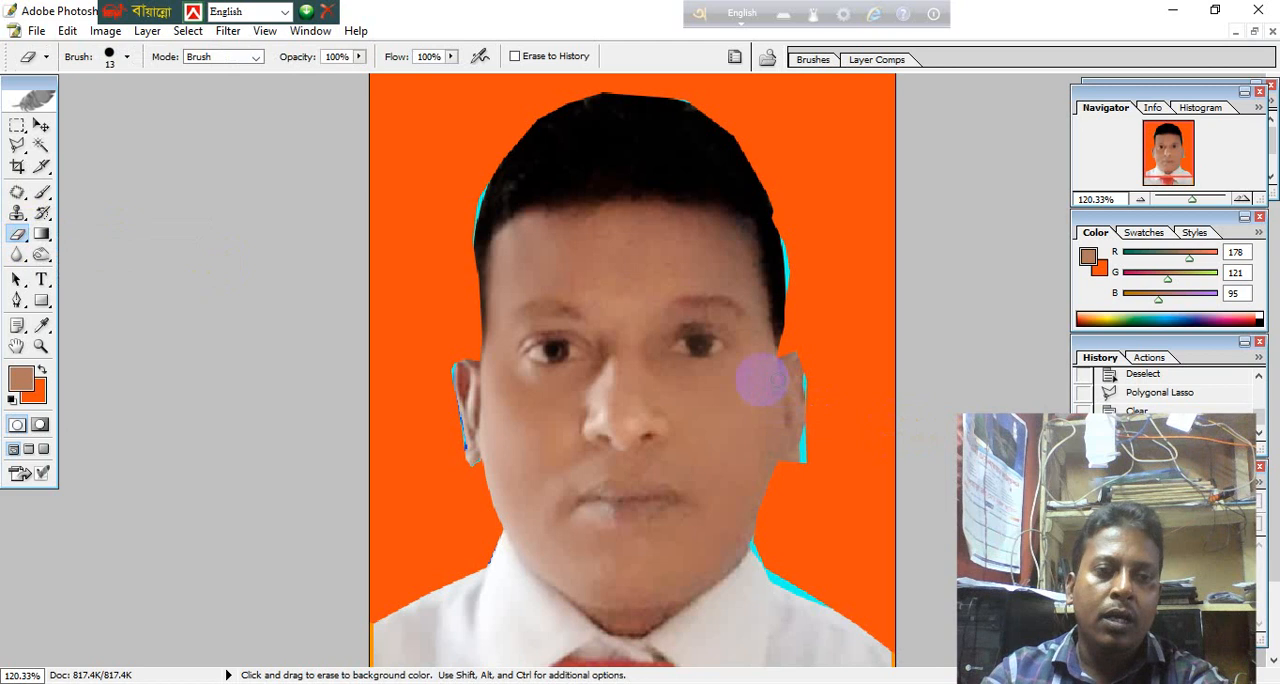
pyautogui.press('[')
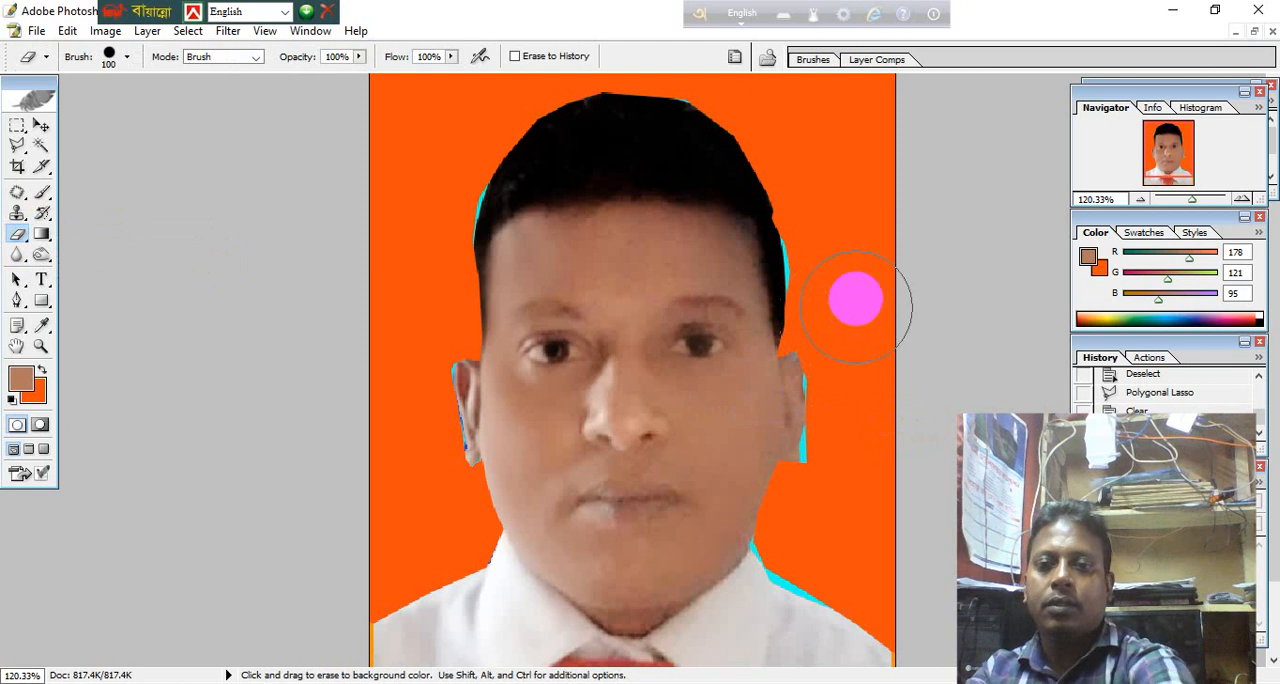
pyautogui.moveTo(838, 273); pyautogui.dragTo(837, 239)
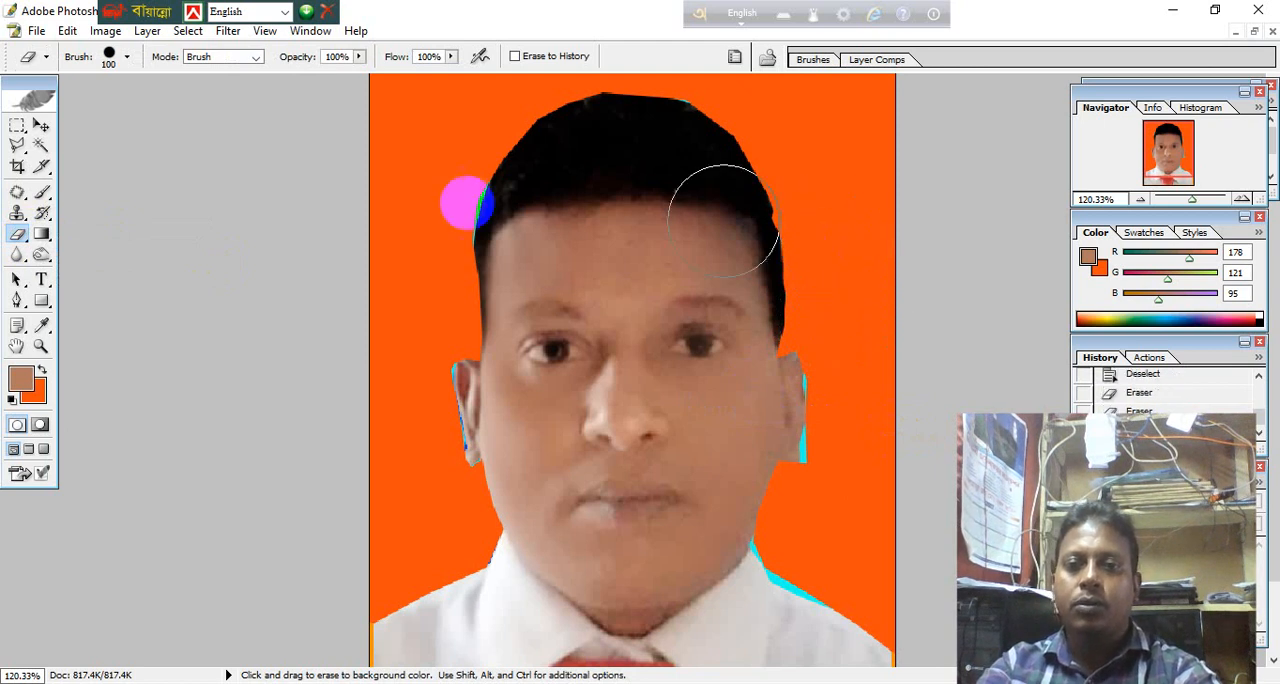
pyautogui.moveTo(433, 173); pyautogui.dragTo(432, 183)
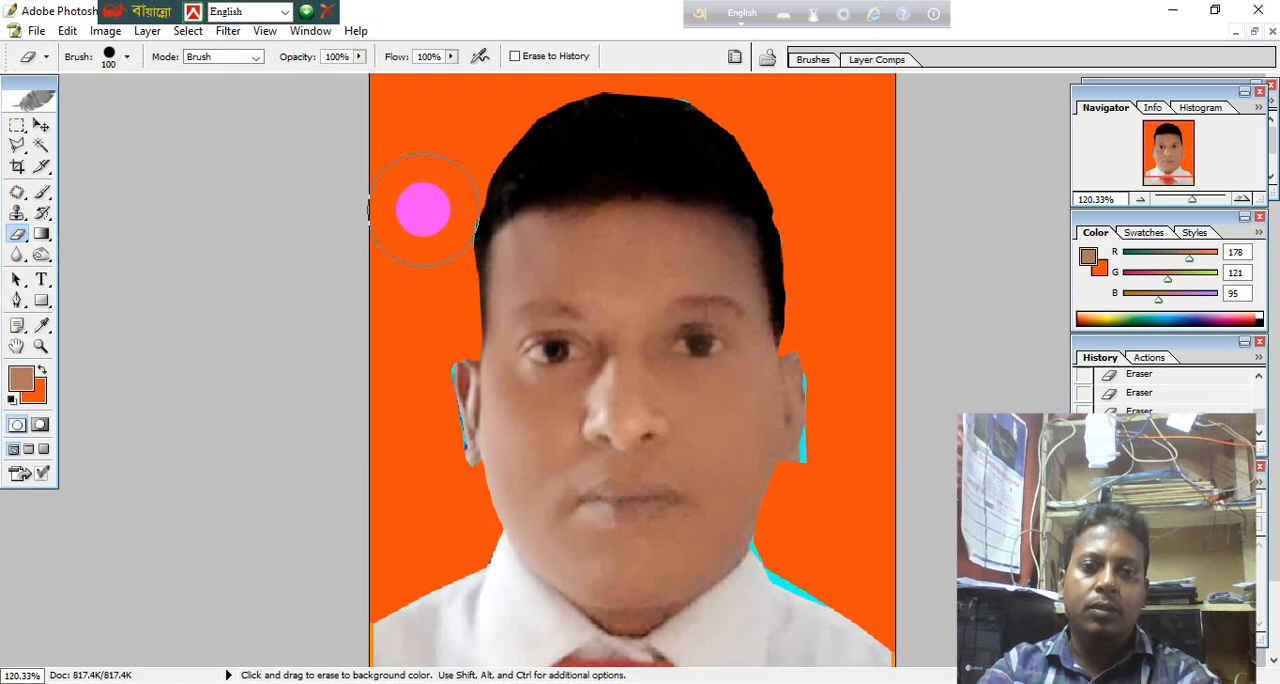
pyautogui.moveTo(424, 208); pyautogui.dragTo(418, 232)
# Erase the cyan remnants beside the ear on the photo's right, and switch to the Move tool.
pyautogui.moveTo(880, 450); pyautogui.dragTo(840, 450)
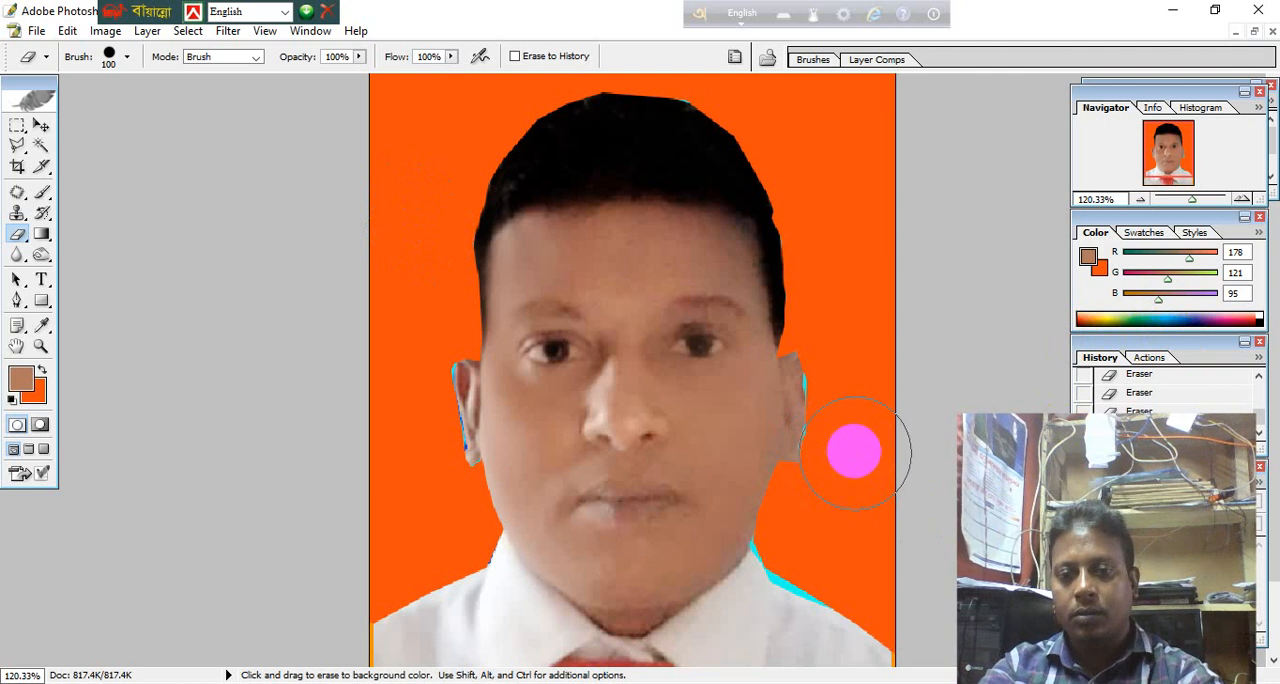
pyautogui.moveTo(855, 448)
pyautogui.mouseDown()
pyautogui.moveTo(869, 509)
pyautogui.moveTo(843, 488)
pyautogui.moveTo(873, 481)
pyautogui.moveTo(899, 408)
pyautogui.moveTo(869, 385)
pyautogui.mouseUp()
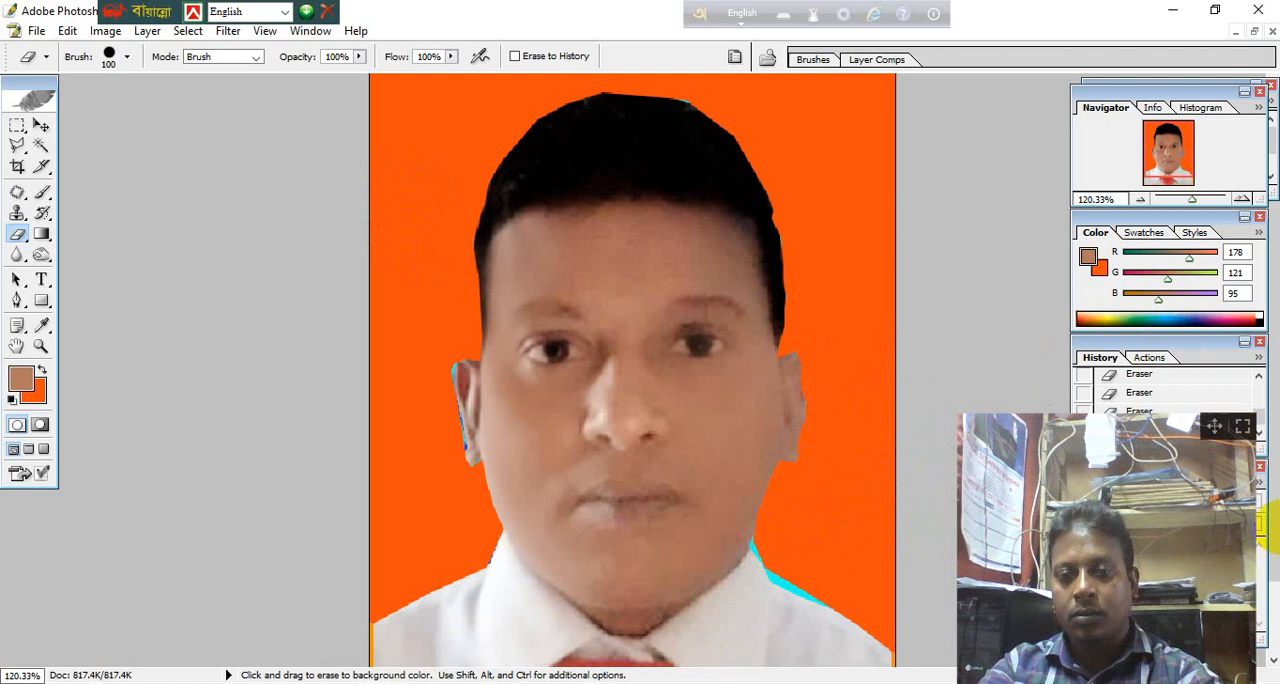
pyautogui.click(47, 125)
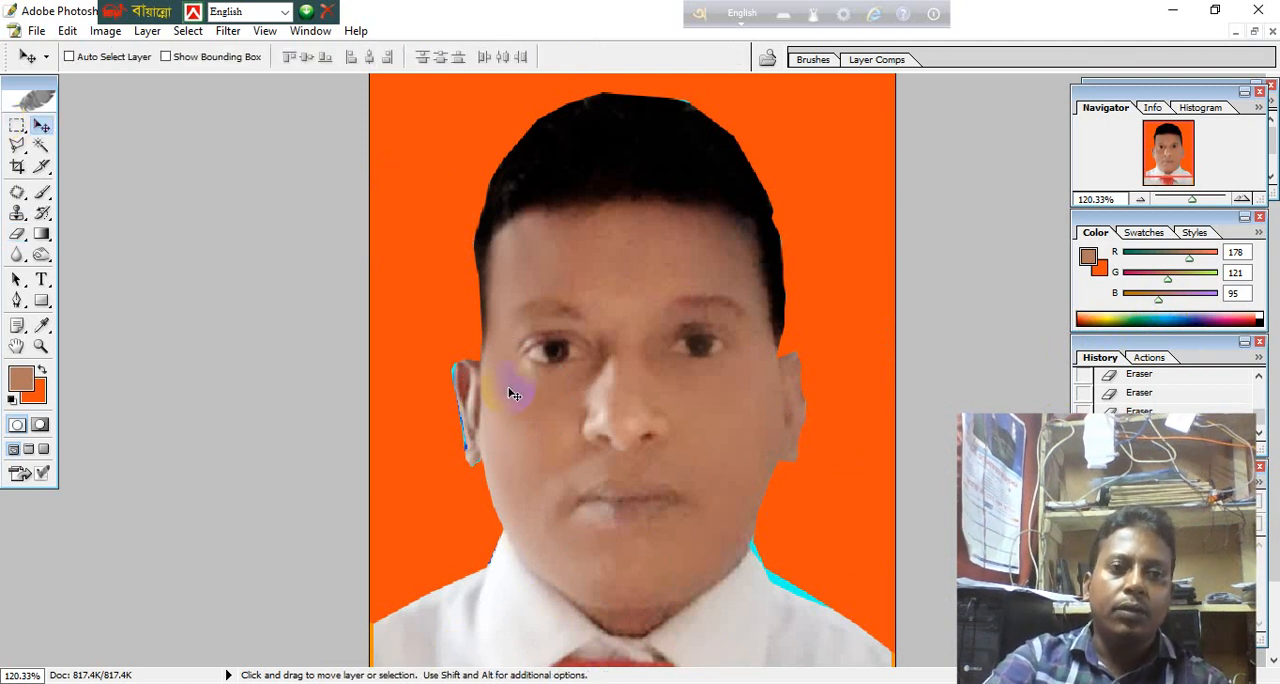
pyautogui.scroll(-2, 510, 392)
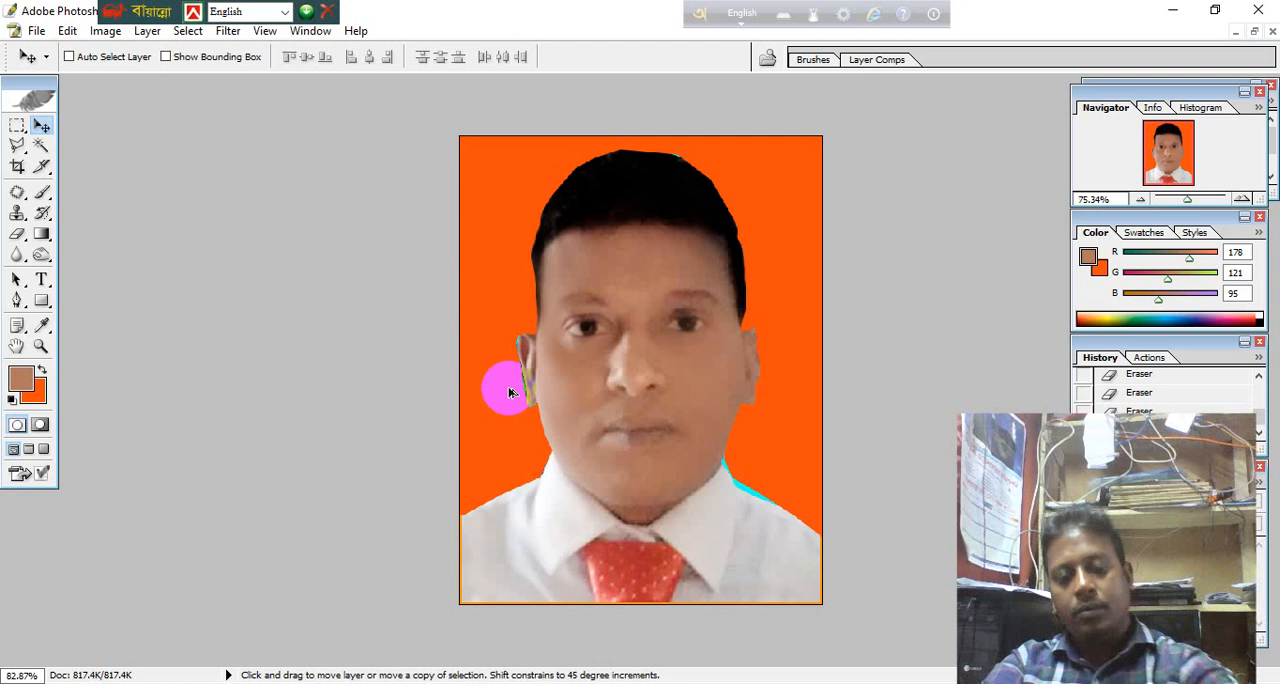
# Start saving a separate copy of the recoloured portrait with Save As, choosing the JPEG format and the Desktop as the destination.
pyautogui.click(46, 34)
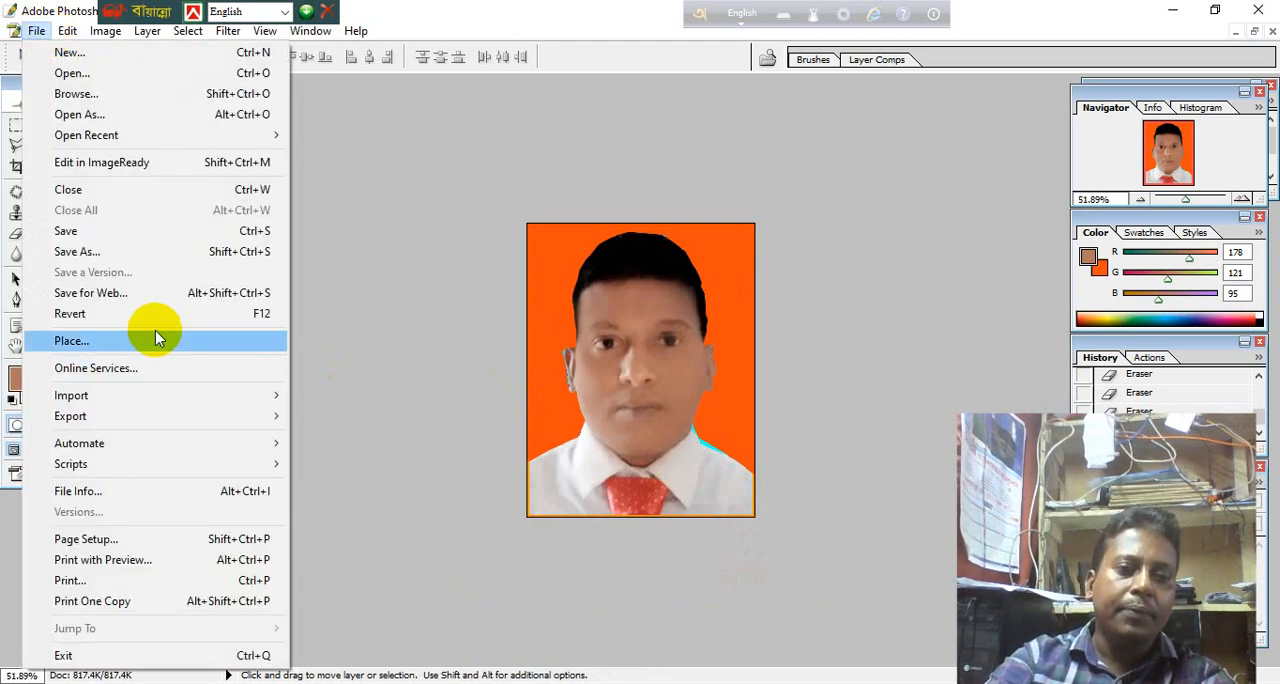
pyautogui.click(195, 250)
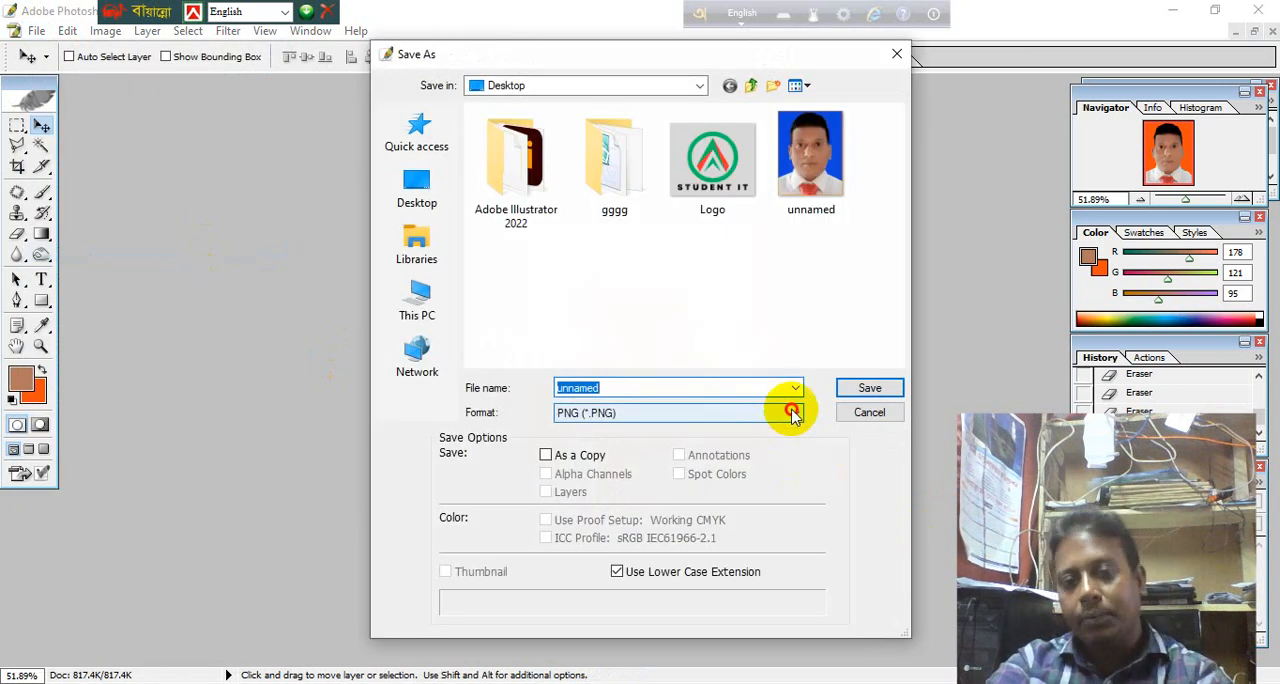
pyautogui.click(792, 413)
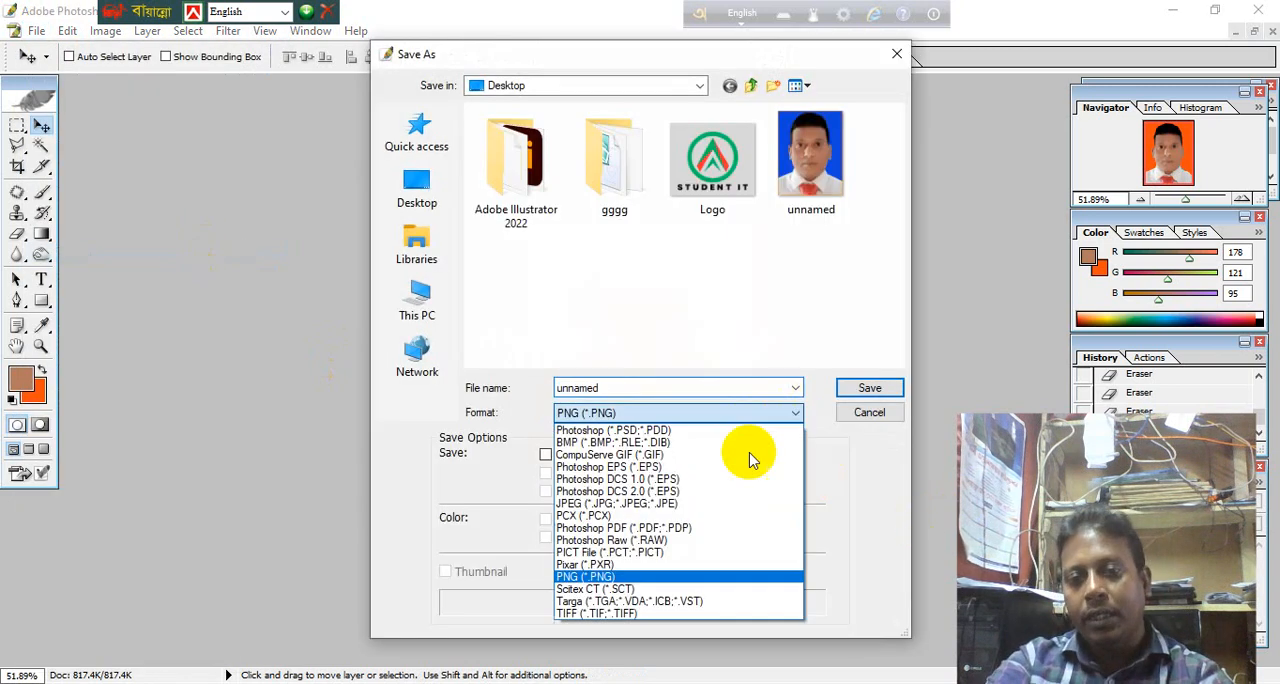
pyautogui.click(726, 512)
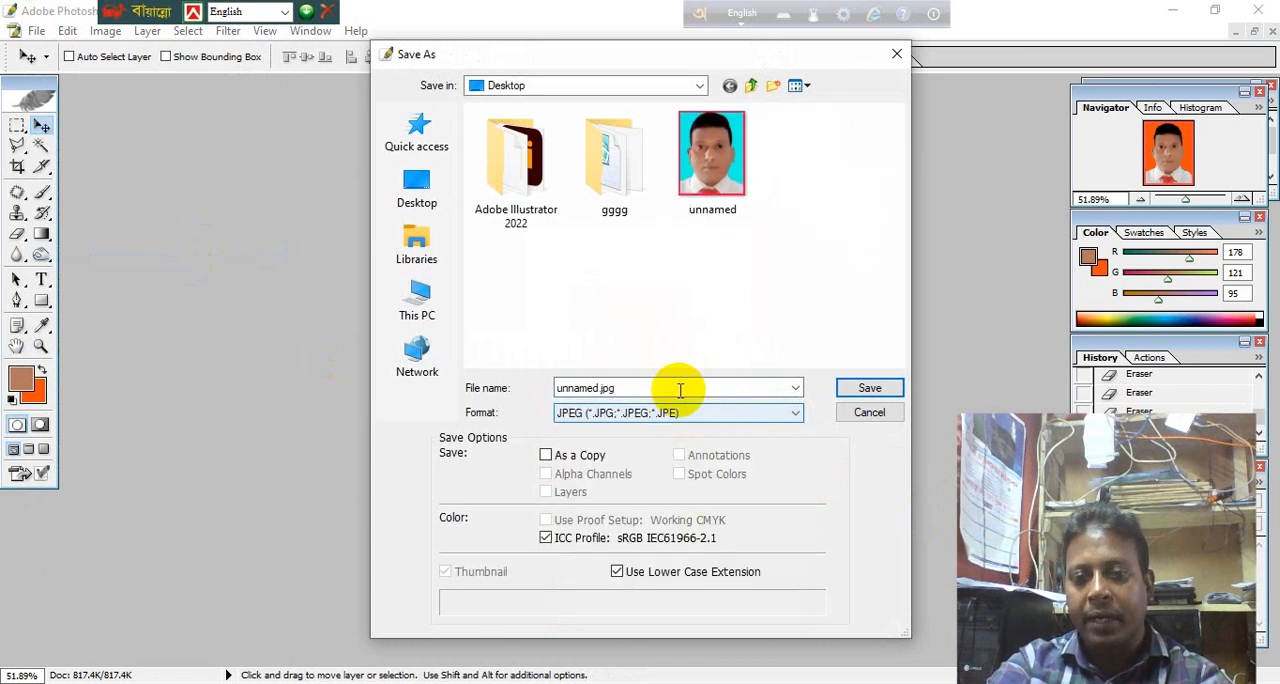
pyautogui.click(415, 178)
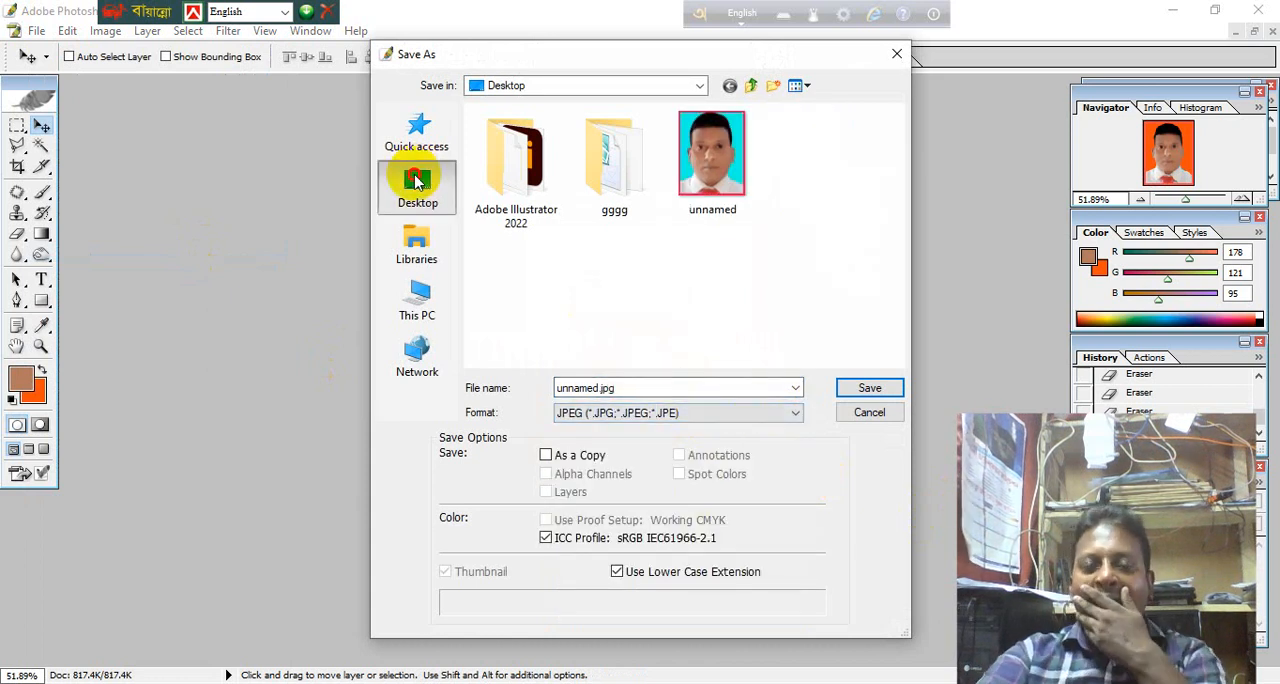
# Decline replacing unnamed.jpg, save the portrait as ddddddd with JPEG quality 12 (Maximum) and Baseline ("Standard") format, and minimize the window to show the desktop.
pyautogui.click(890, 388)
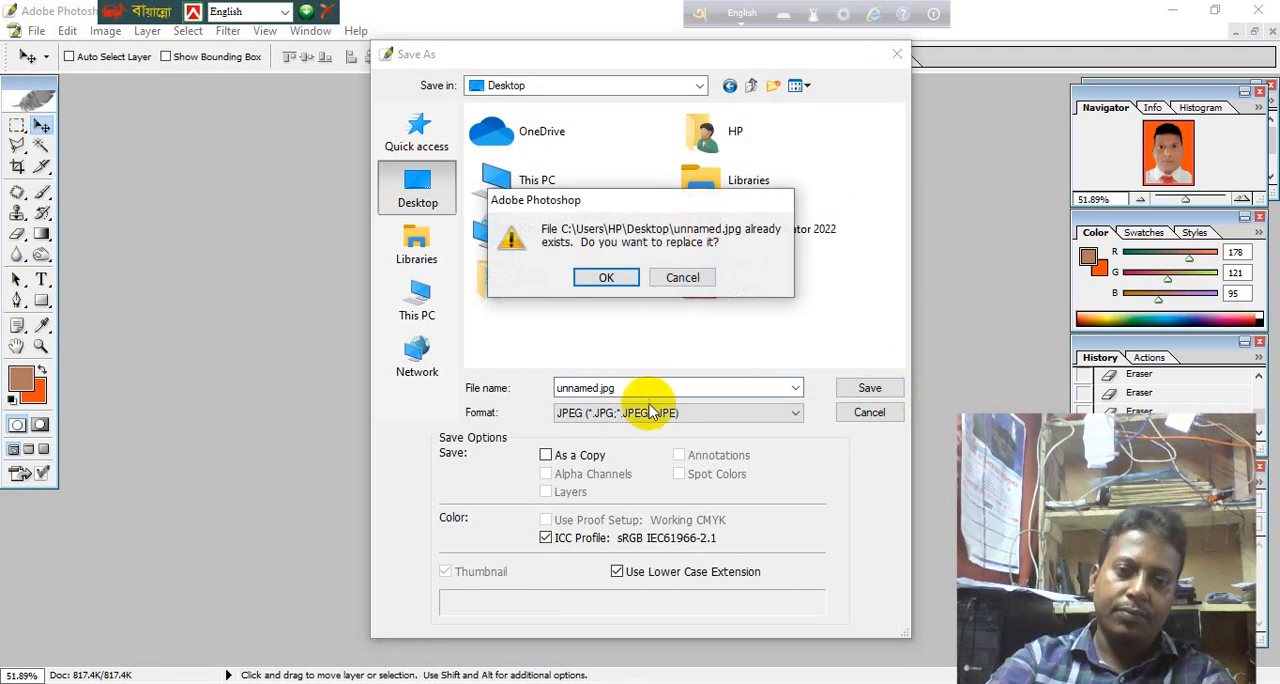
pyautogui.click(682, 277)
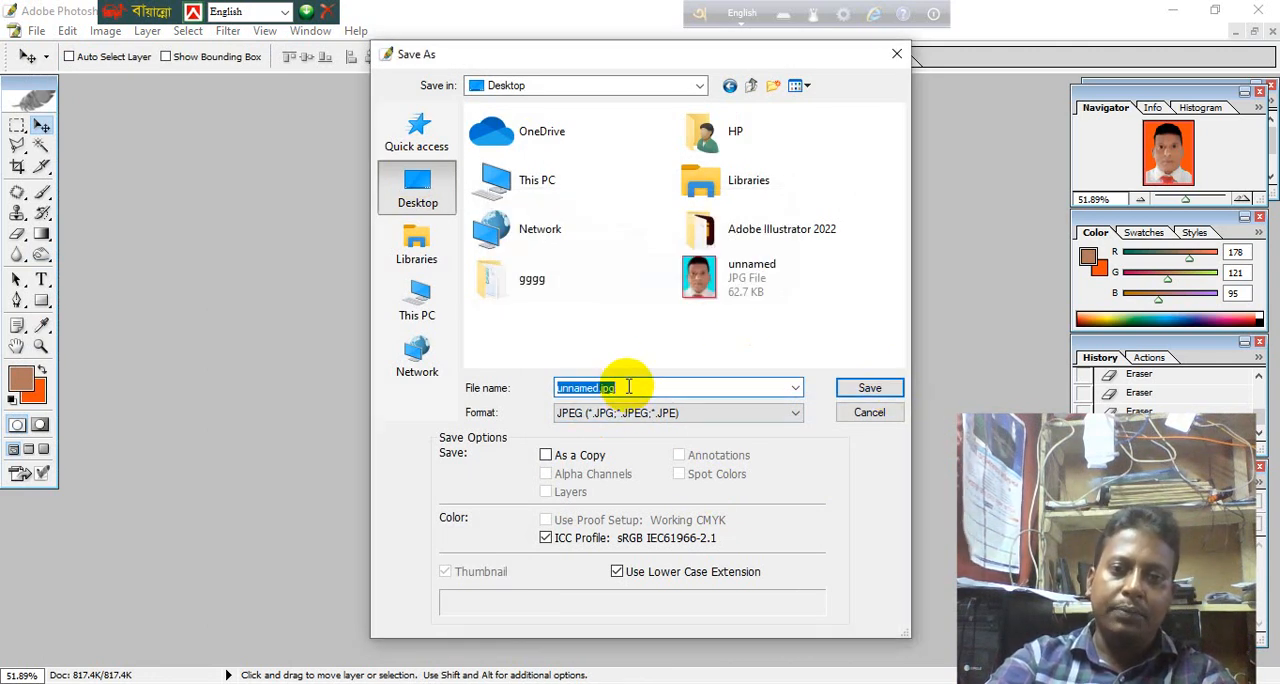
pyautogui.write('ddddddd')
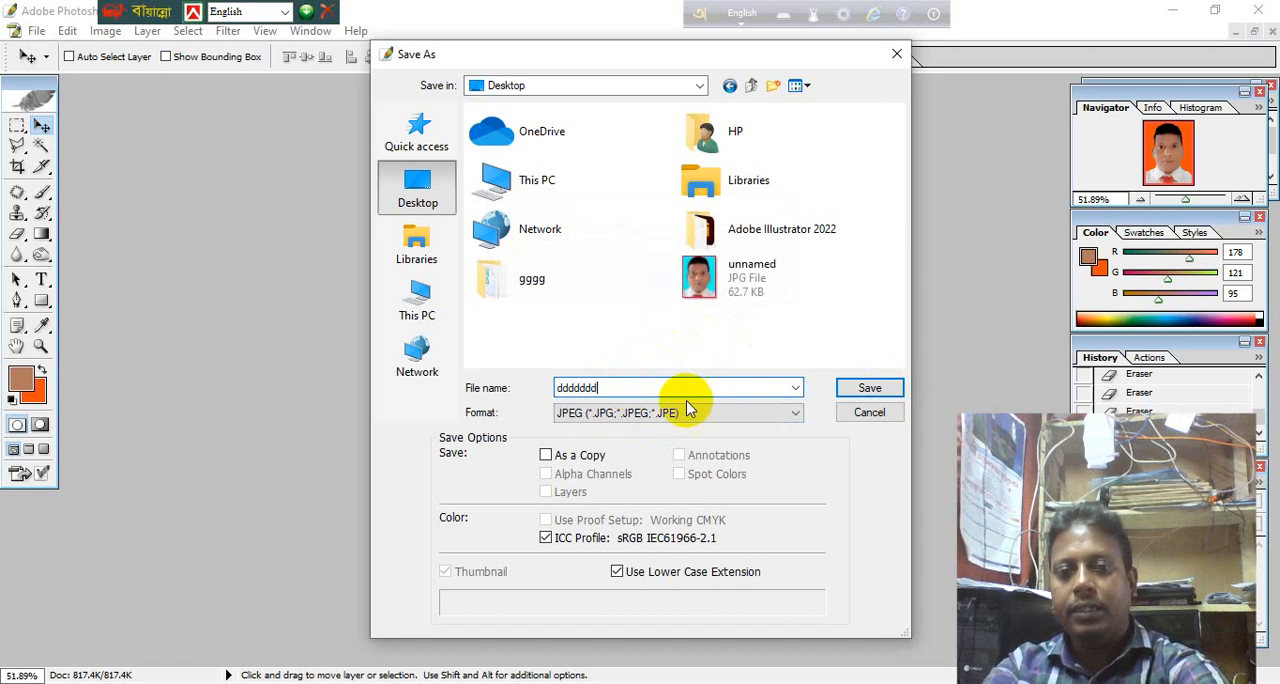
pyautogui.click(866, 388)
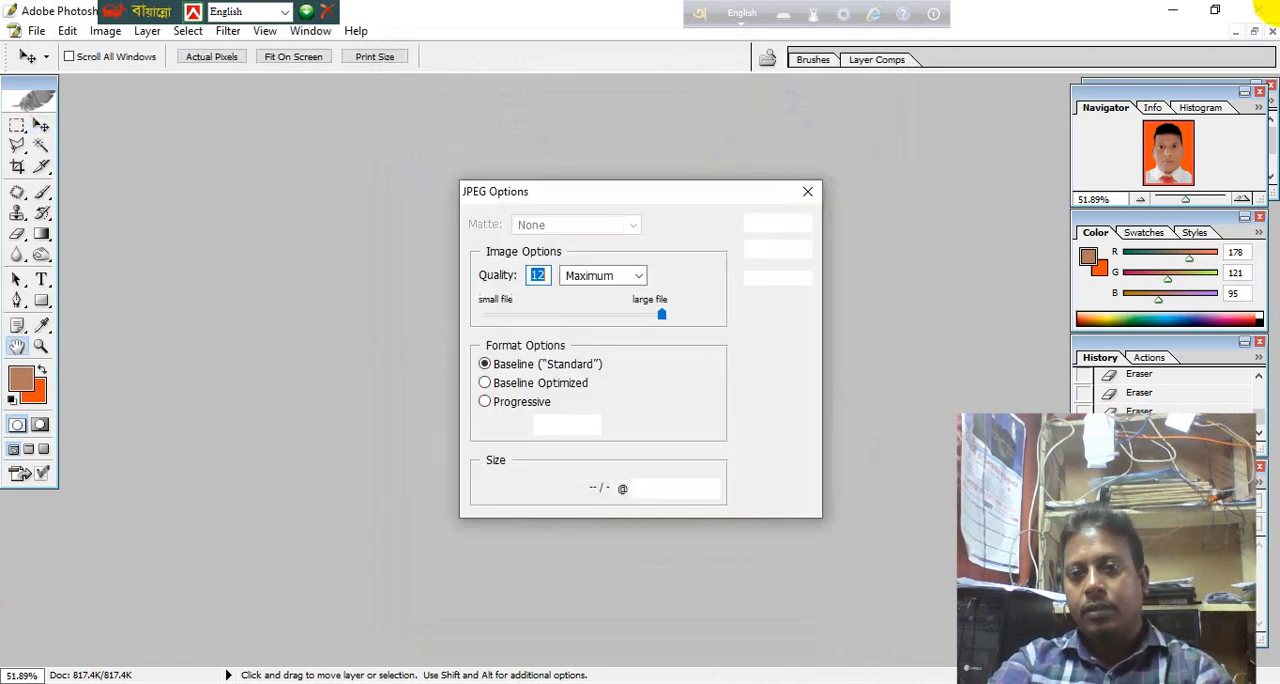
pyautogui.click(781, 222)
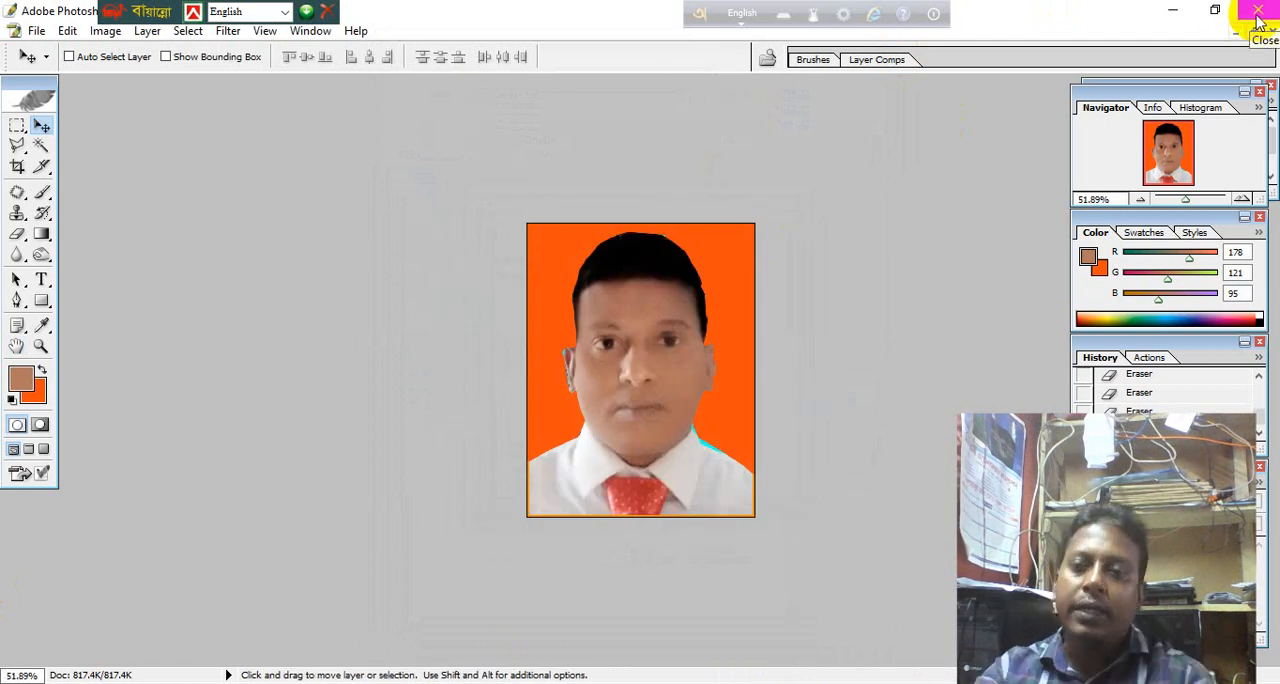
pyautogui.click(1172, 10)
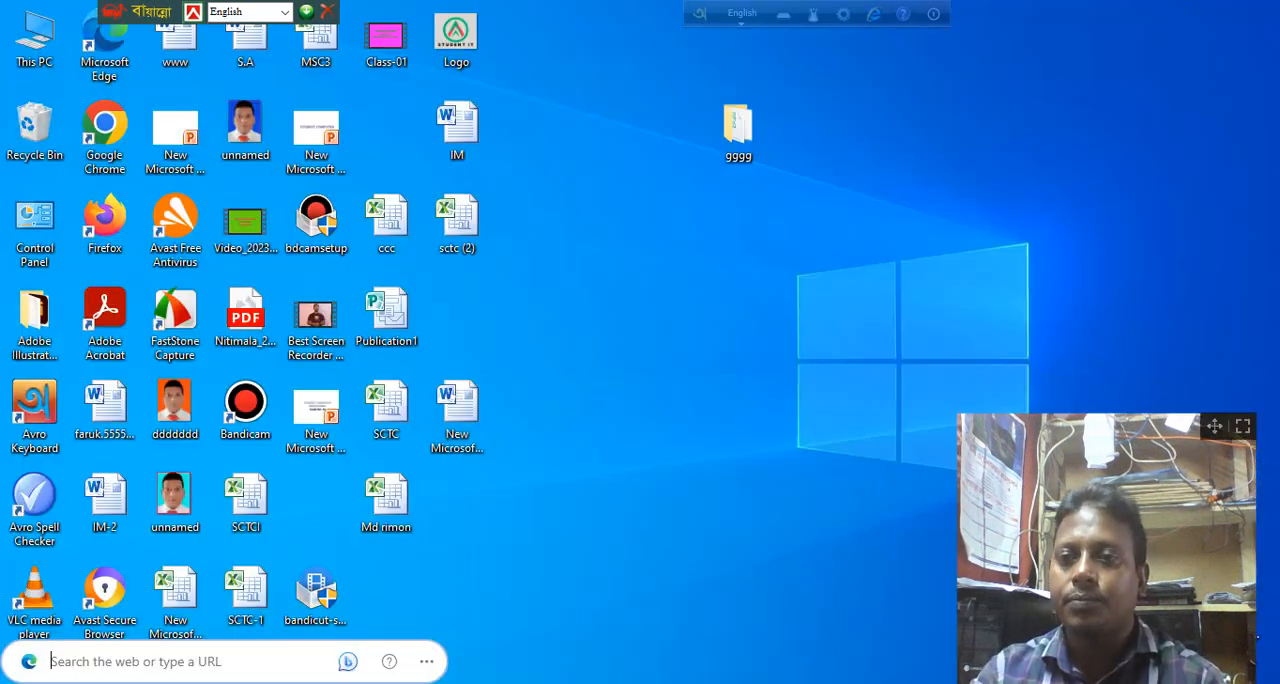
pyautogui.click(781, 678)
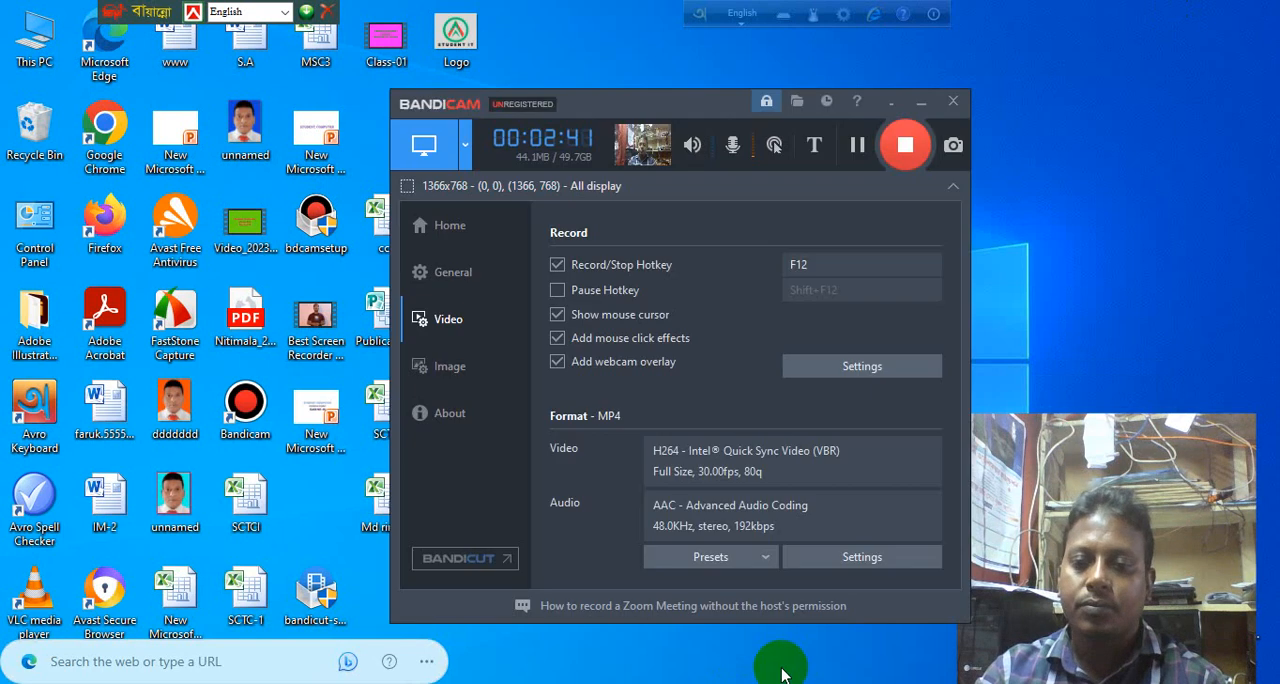
pyautogui.click(907, 146)
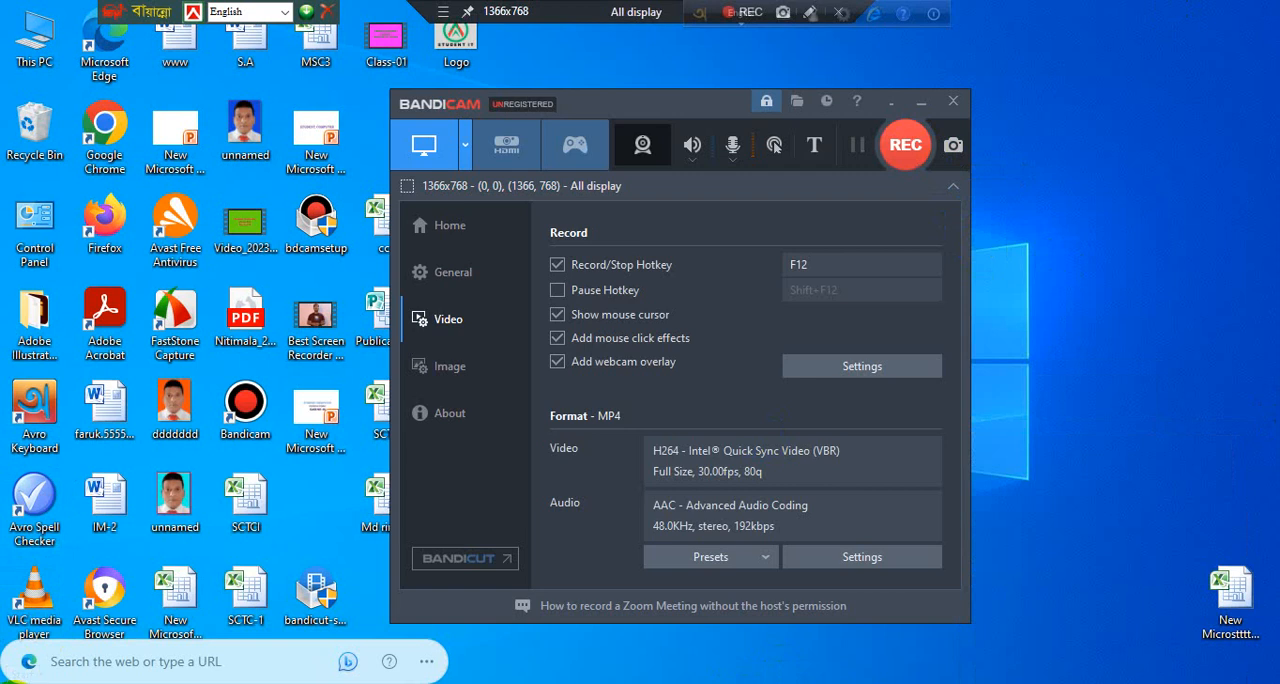
pyautogui.click(12, 682)
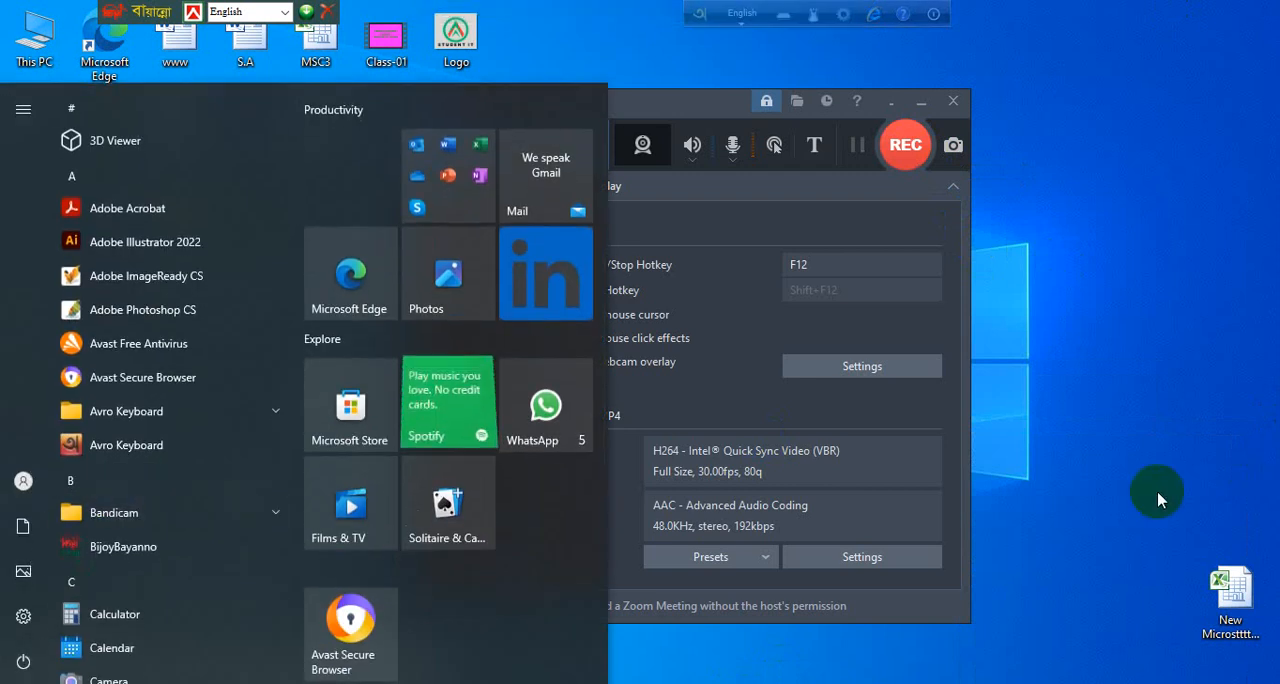
pyautogui.click(1157, 500)
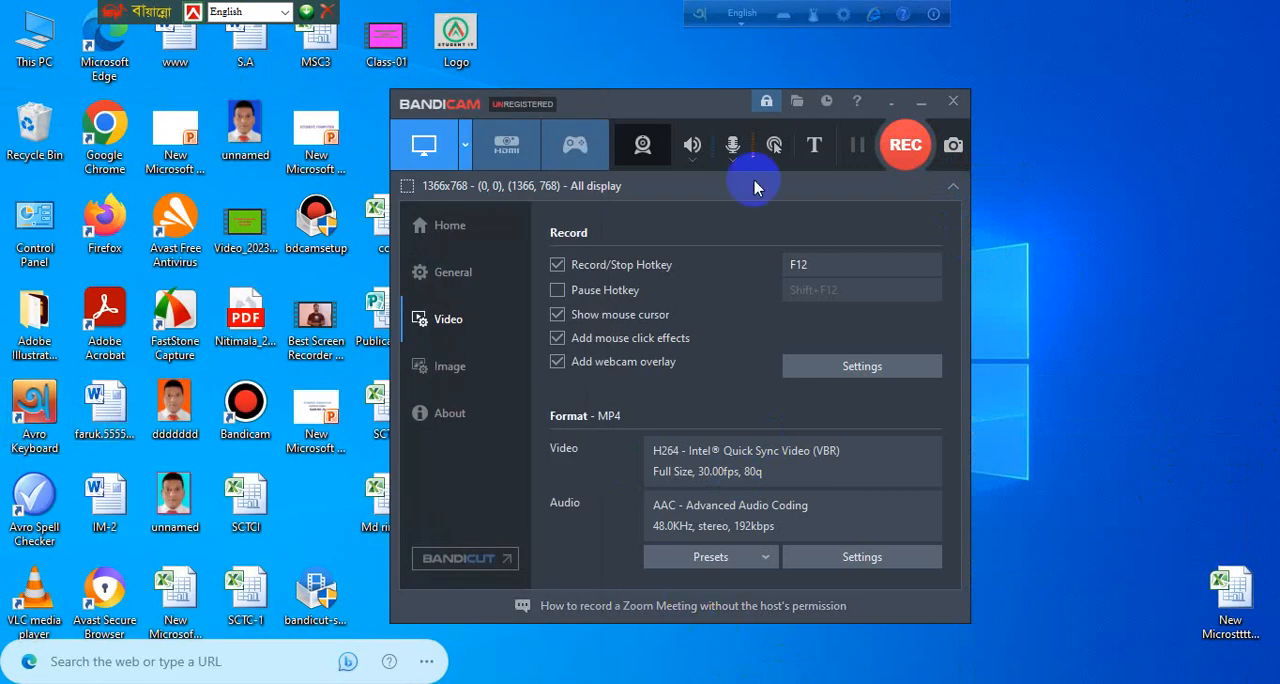